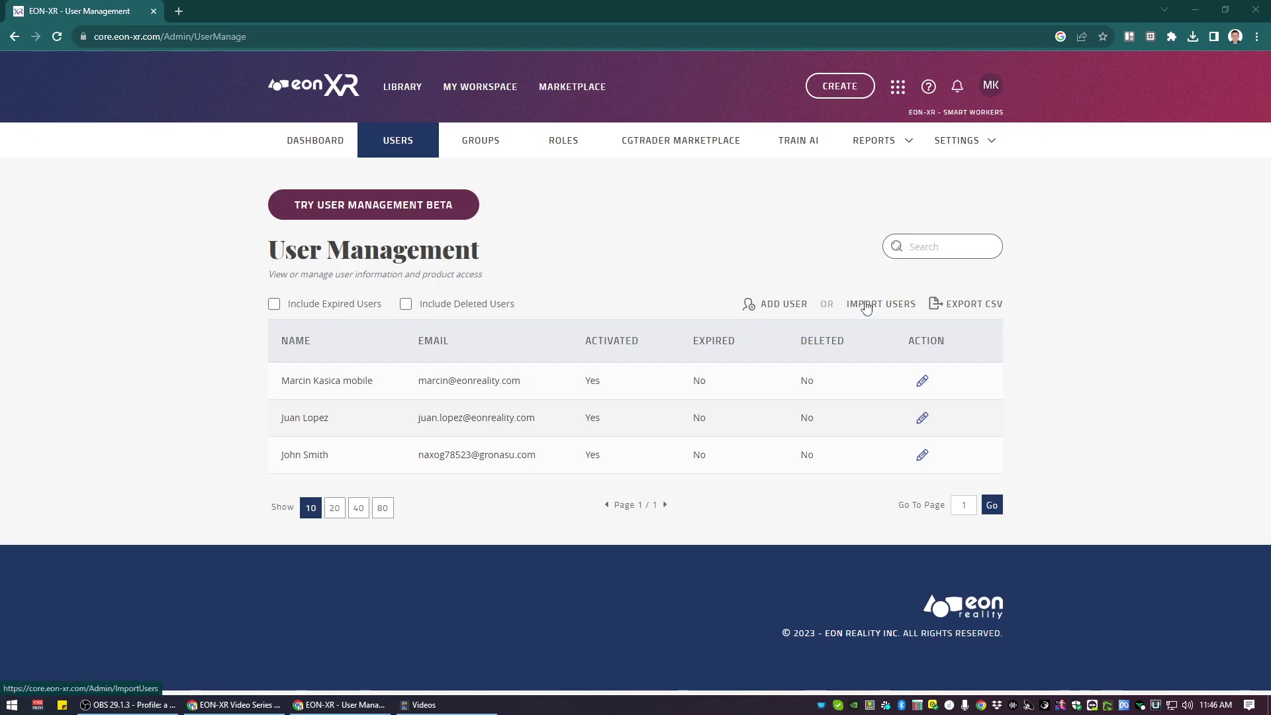
# Open the Import Users page from the User Management list
pyautogui.click(867, 305)
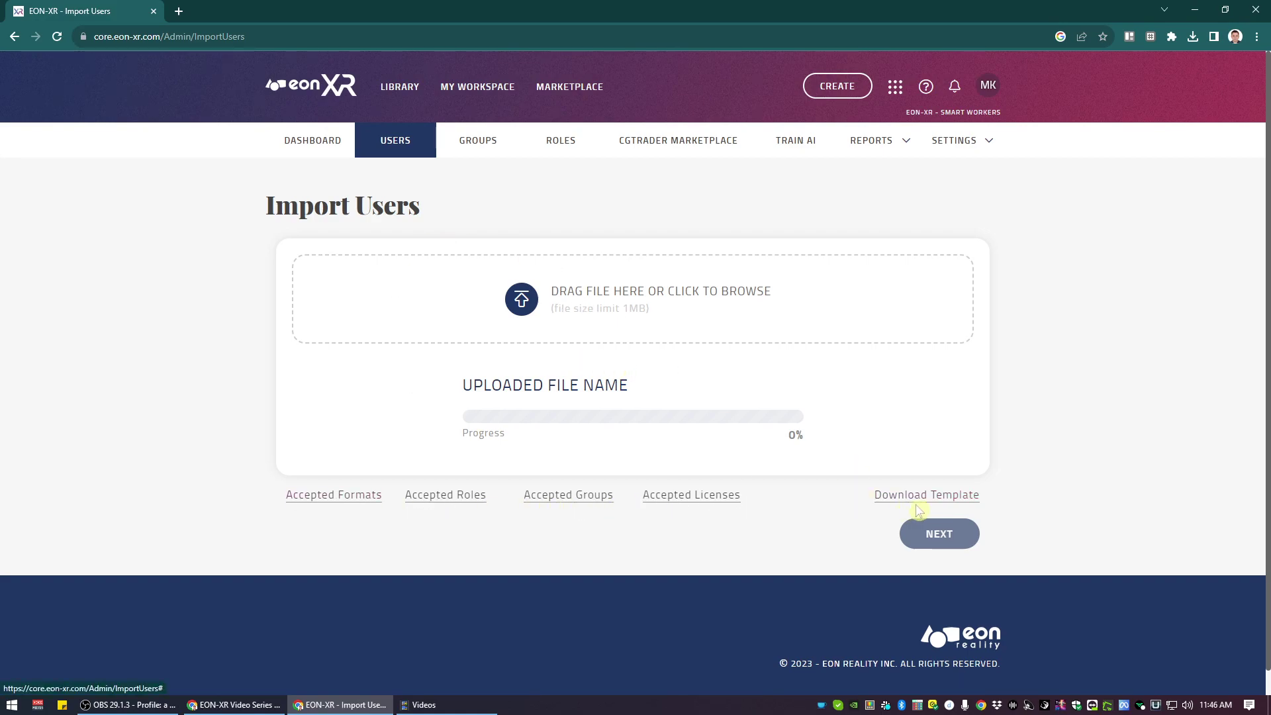
# Read and close the Accepted Formats, Roles, Groups and Licenses notes on the Import Users page
pyautogui.click(312, 498)
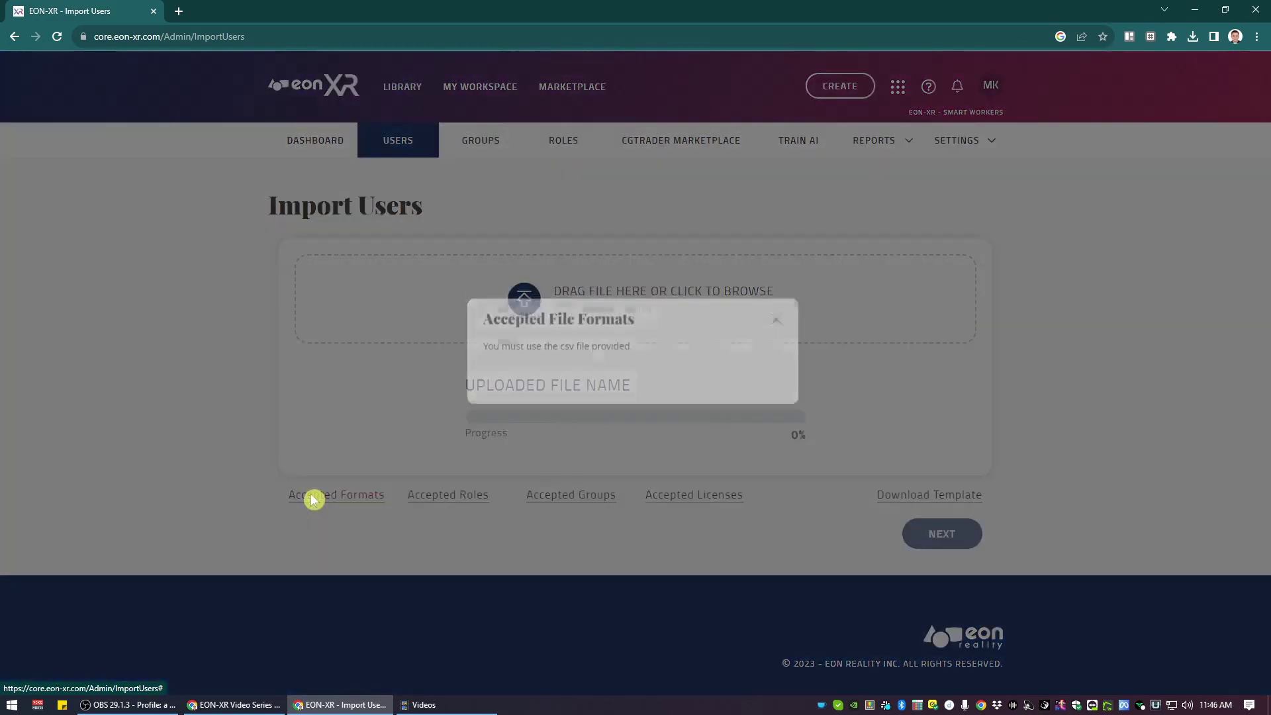
pyautogui.click(433, 504)
pyautogui.click(432, 504)
pyautogui.click(438, 505)
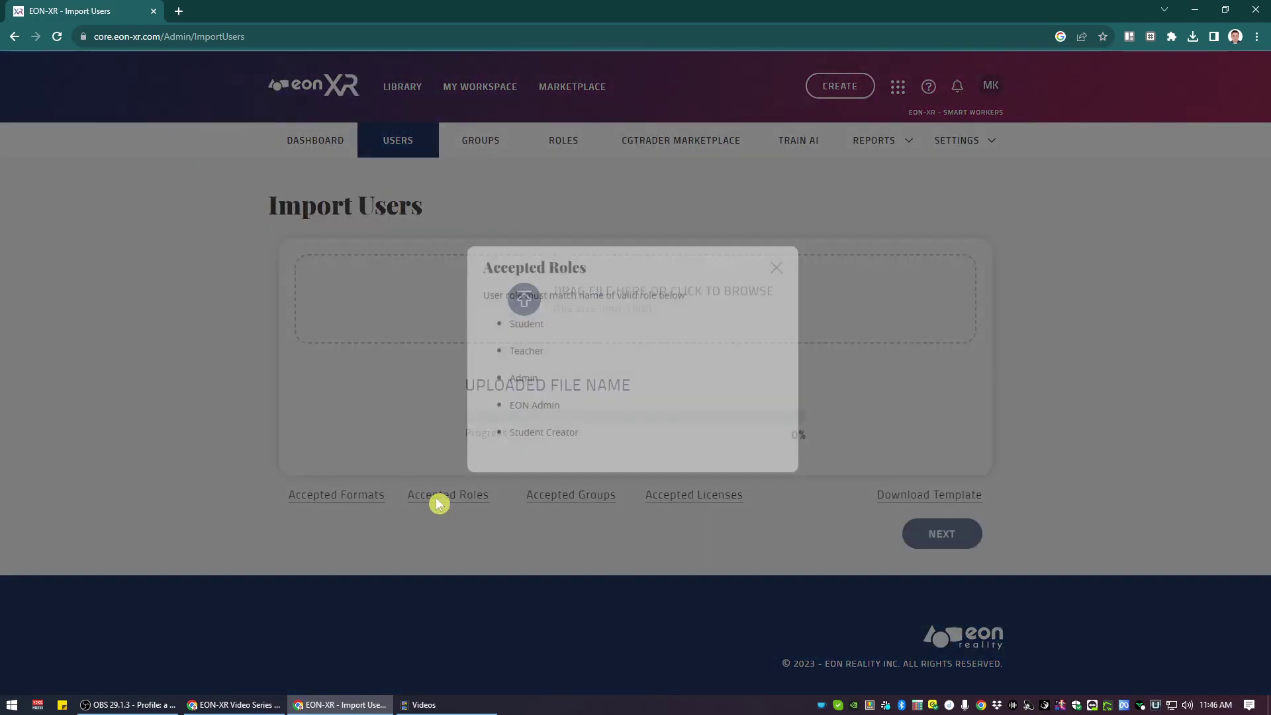
pyautogui.click(558, 502)
pyautogui.click(561, 503)
pyautogui.click(669, 502)
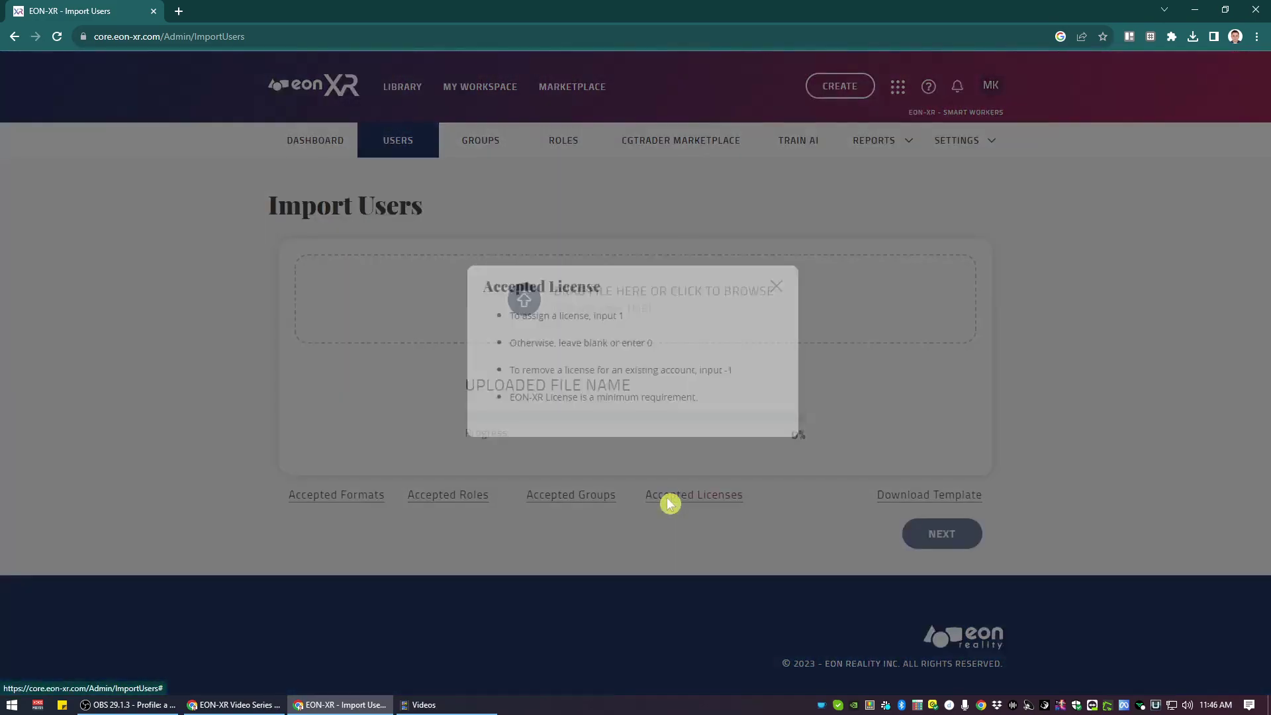
pyautogui.click(459, 304)
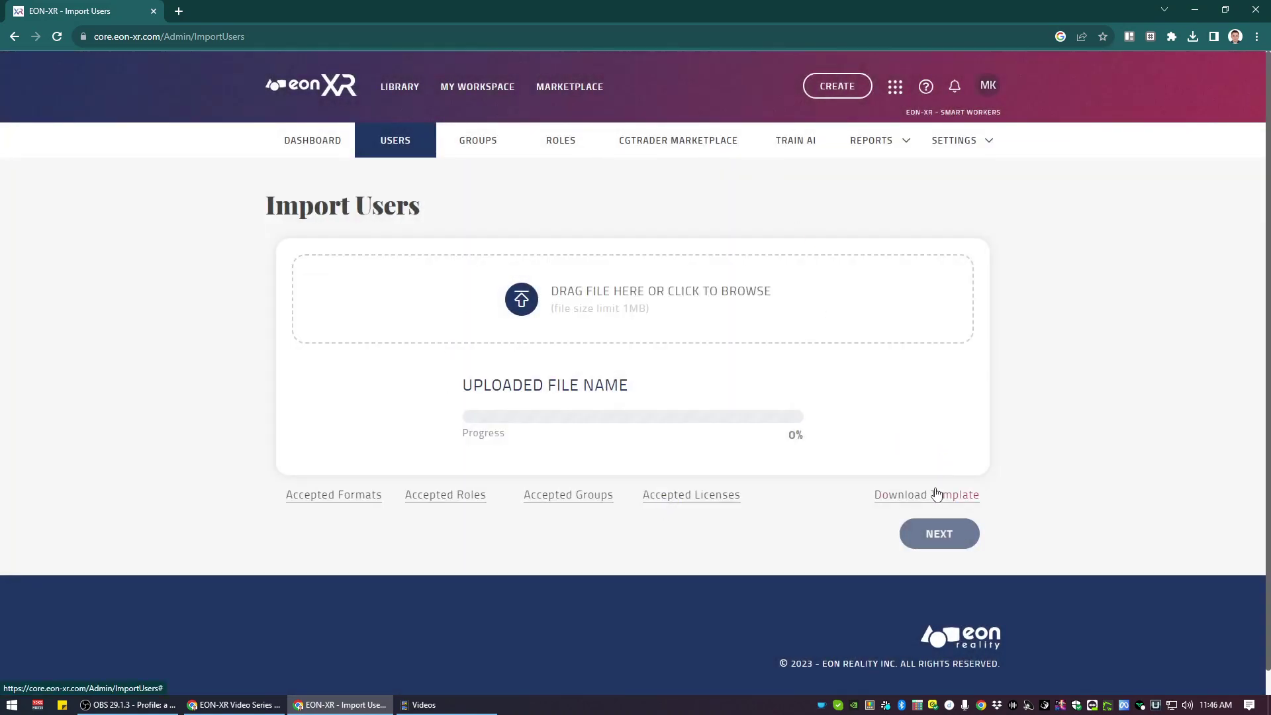
# Download the template and save it as ImportUserTemplate.csv on the Desktop
pyautogui.click(915, 501)
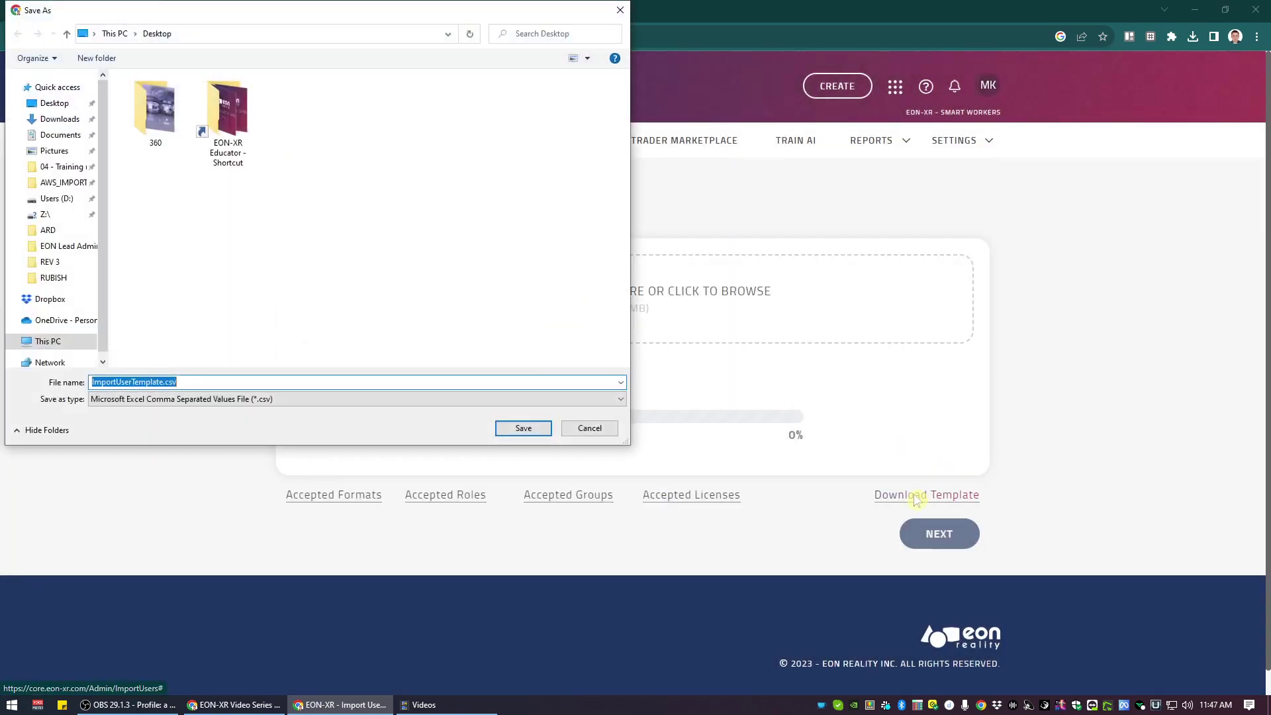
pyautogui.click(524, 427)
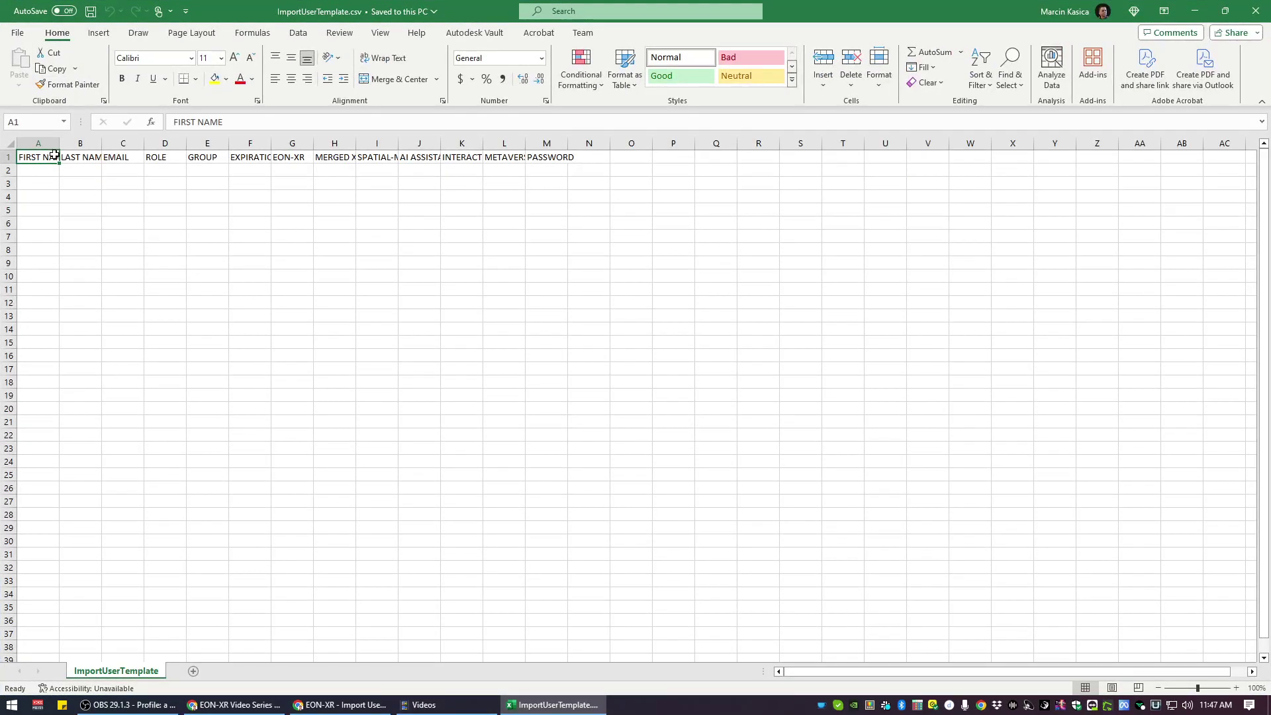
# Widen template columns A through M to one equal, larger width
pyautogui.moveTo(36, 143); pyautogui.dragTo(560, 143)
pyautogui.doubleClick(561, 143)
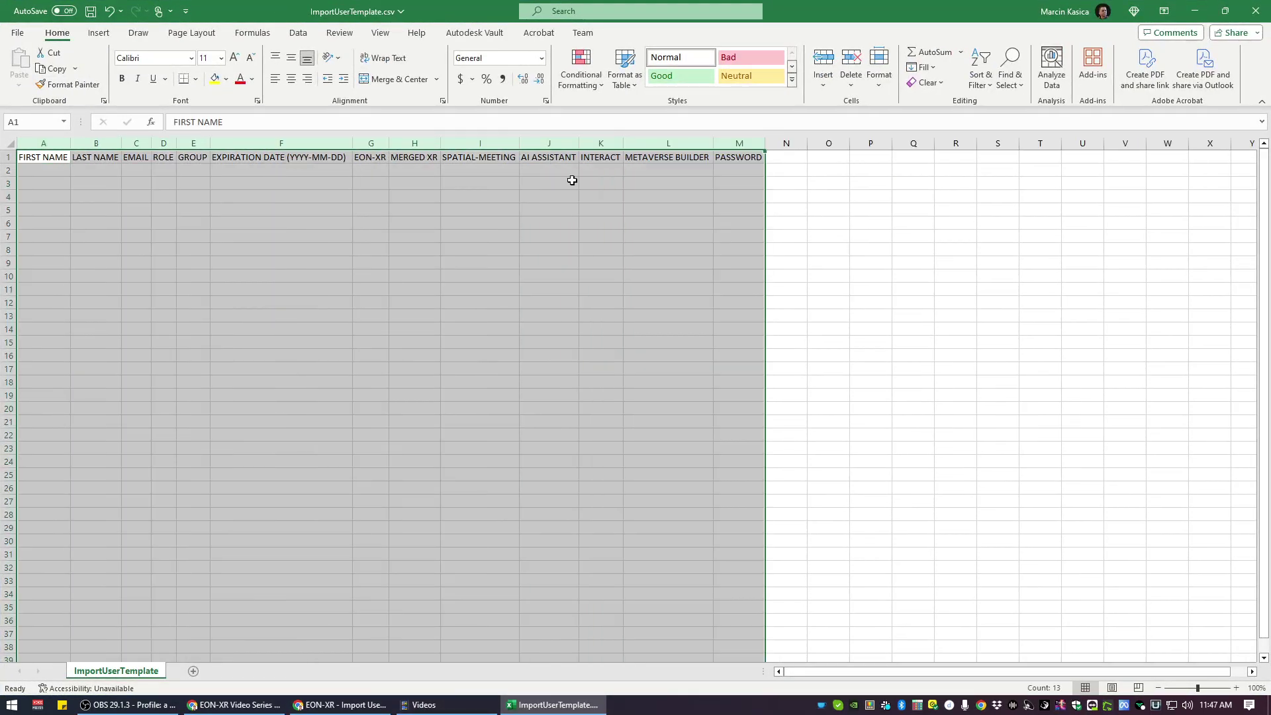
pyautogui.moveTo(122, 141); pyautogui.dragTo(156, 141)
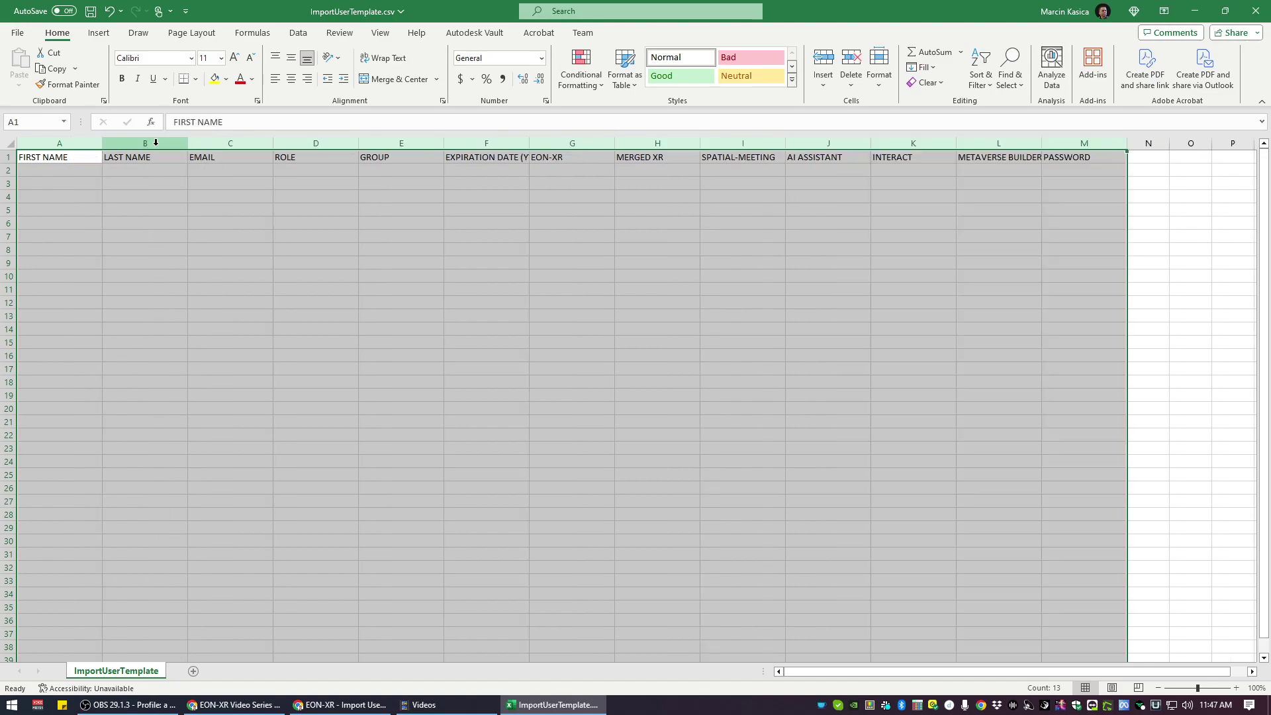
pyautogui.click(281, 248)
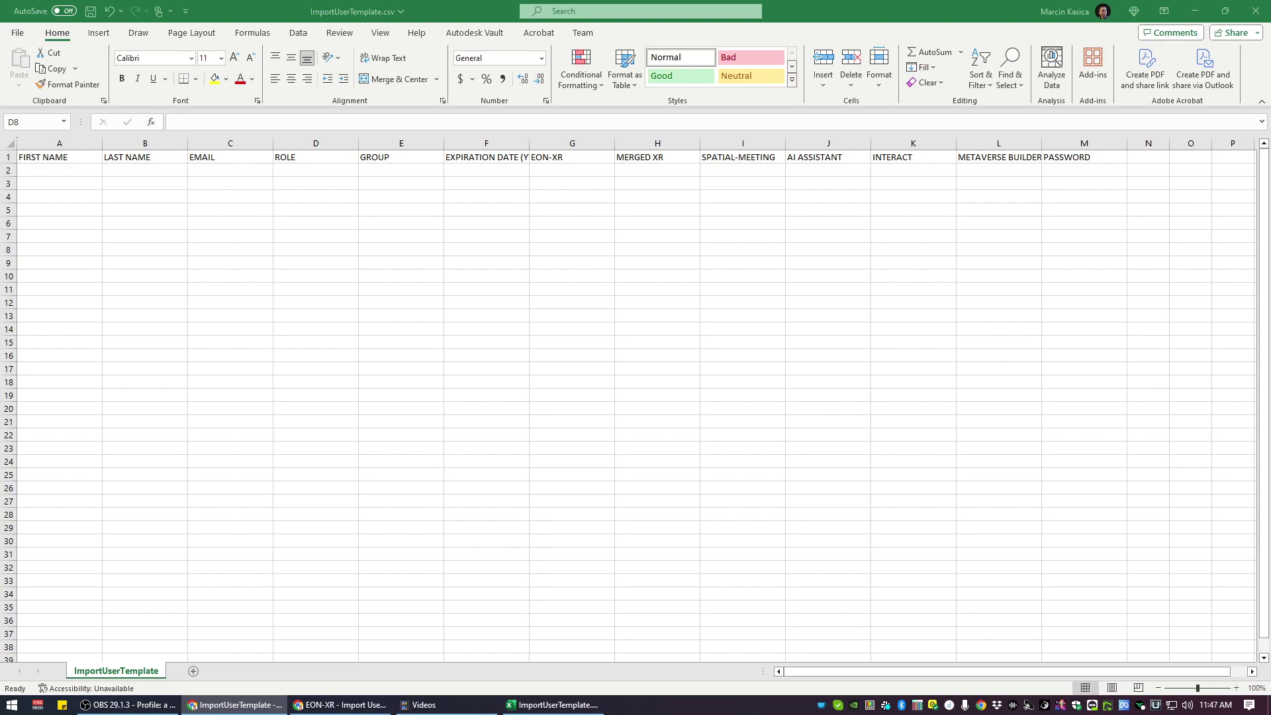
# Paste the ten users' first names, last names and emails into A2:C11 and auto-fit column C
pyautogui.click(34, 170)
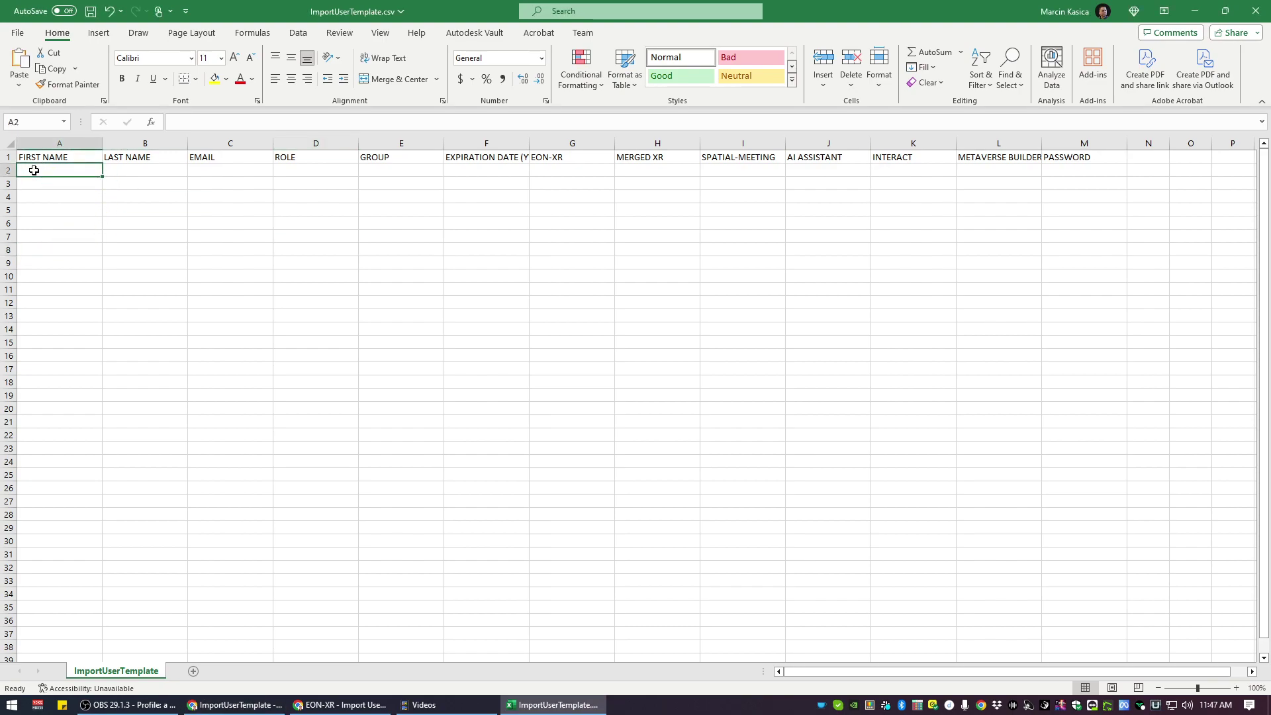
pyautogui.hotkey('ctrl', 'v')
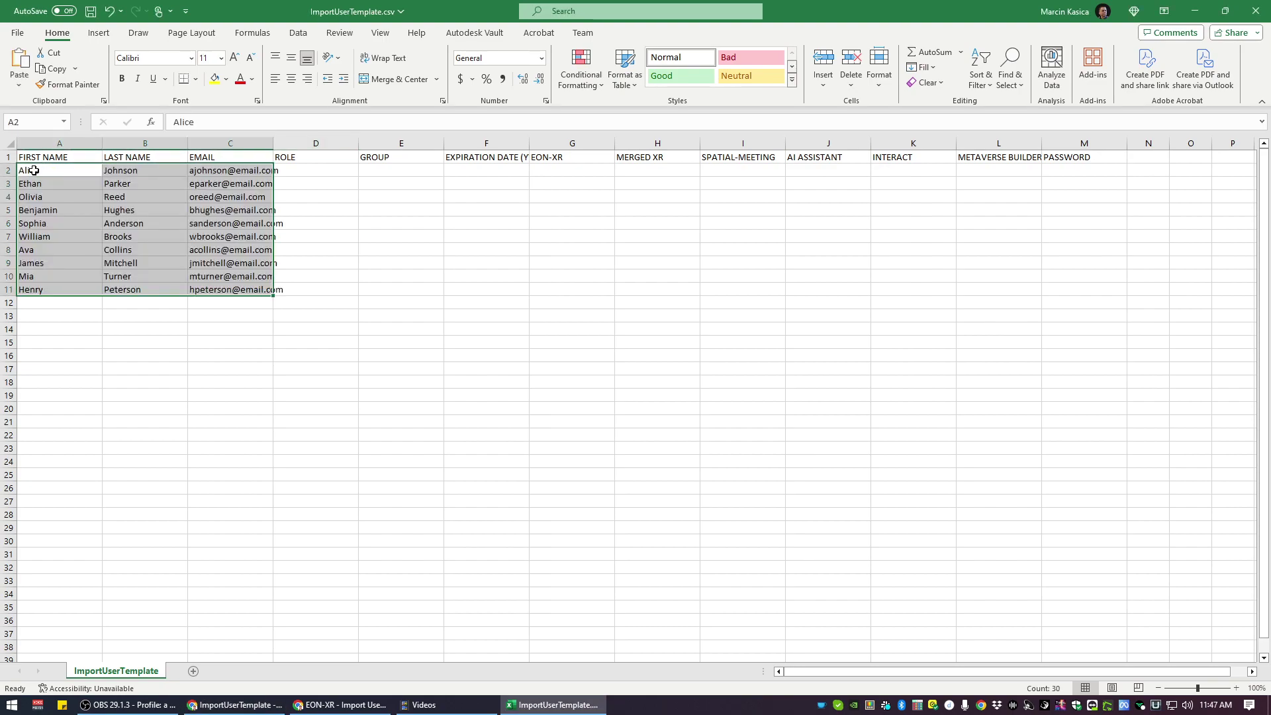
pyautogui.doubleClick(272, 143)
pyautogui.click(324, 279)
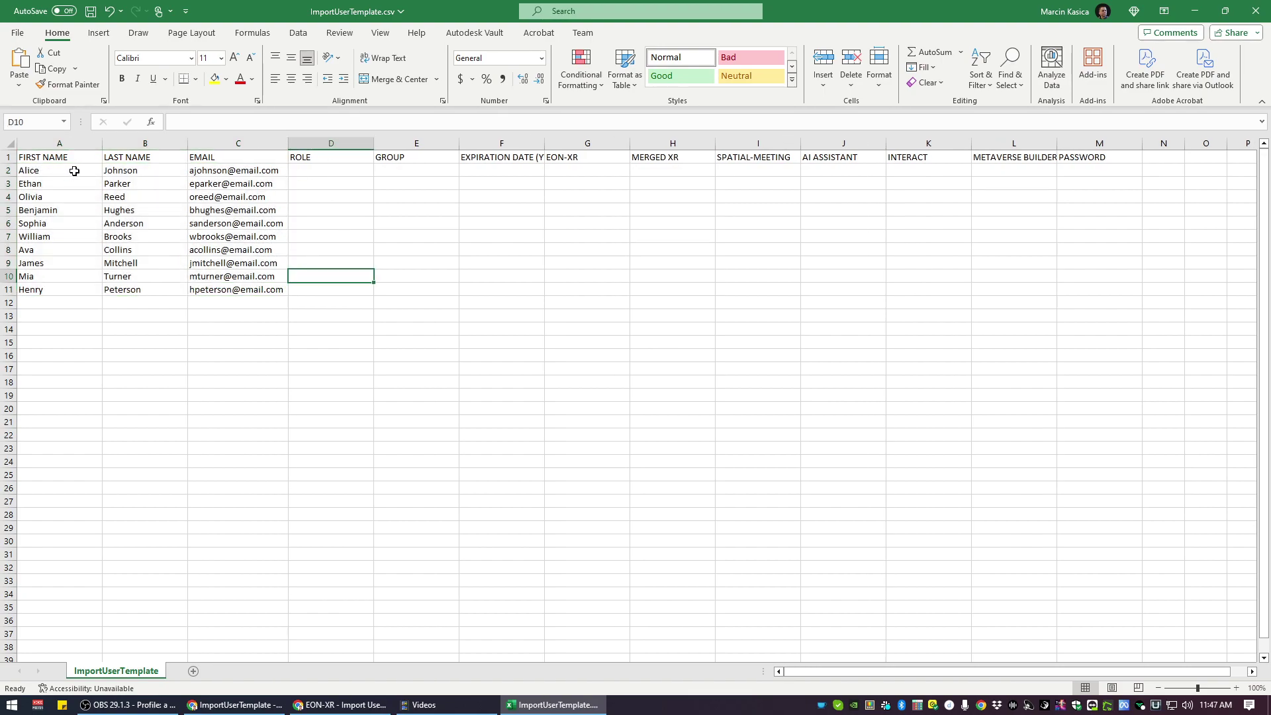
pyautogui.moveTo(74, 171); pyautogui.dragTo(256, 285)
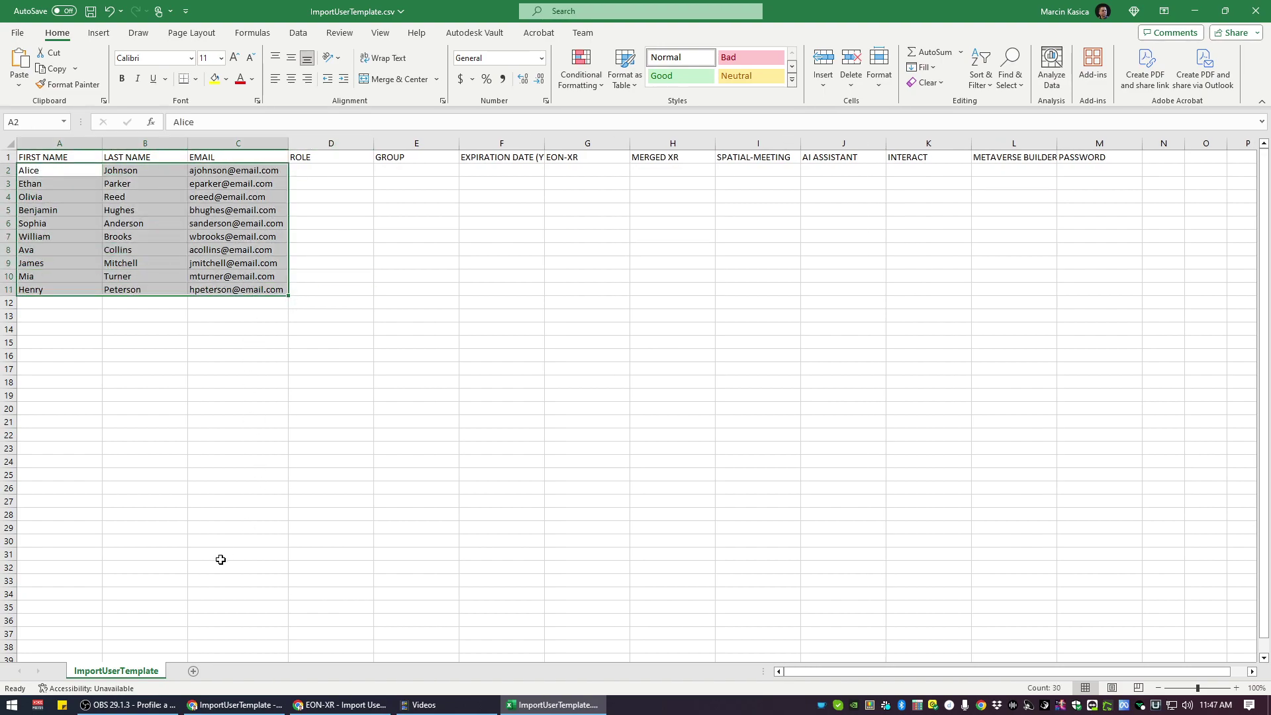
pyautogui.click(332, 140)
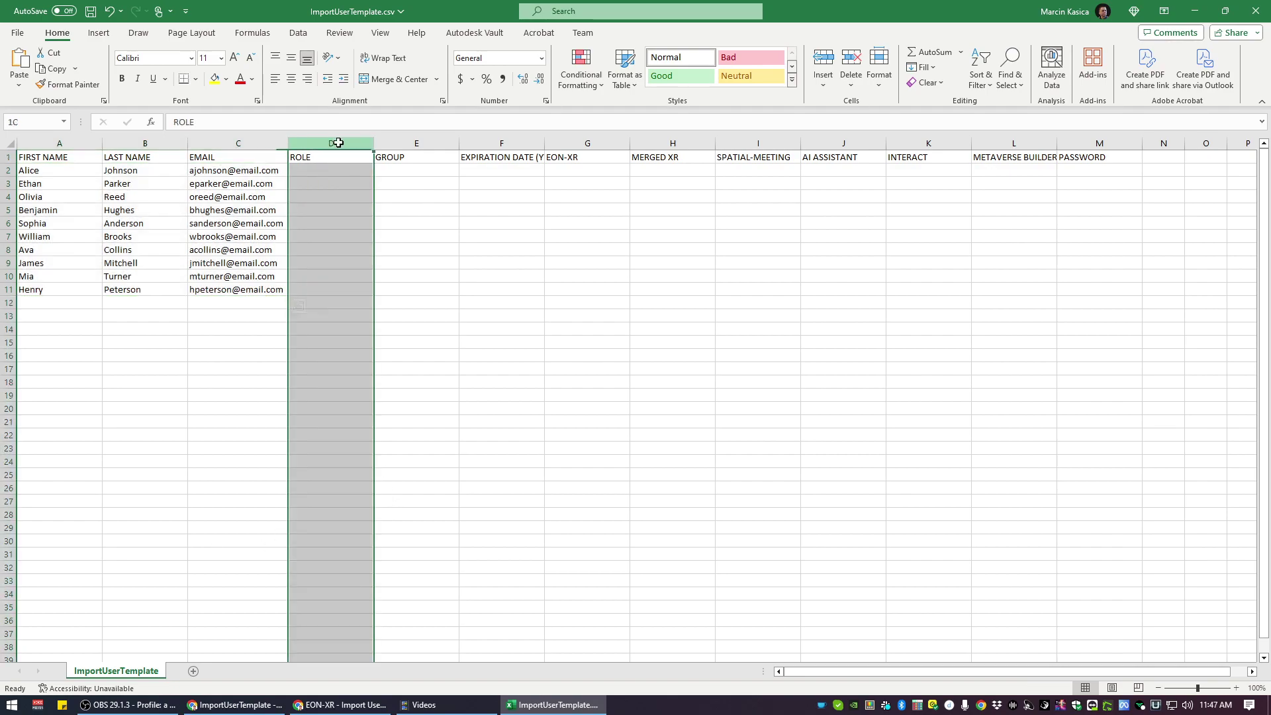
pyautogui.click(1114, 139)
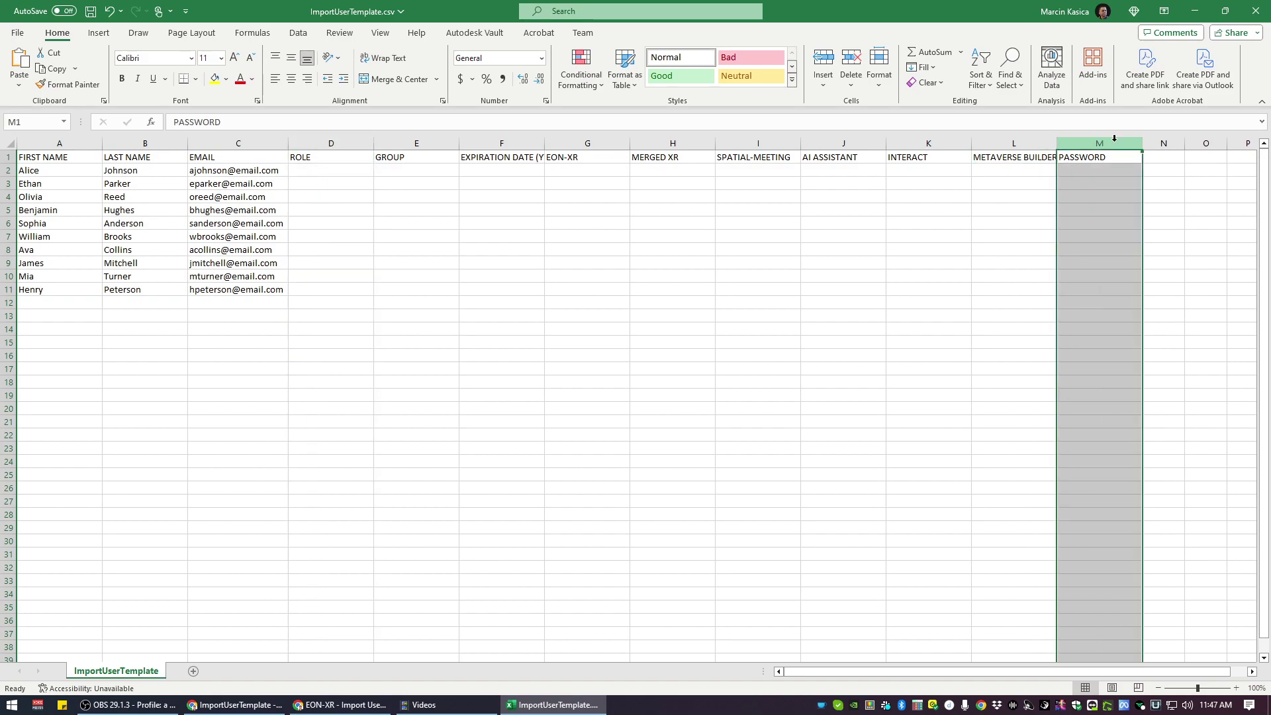
pyautogui.click(351, 145)
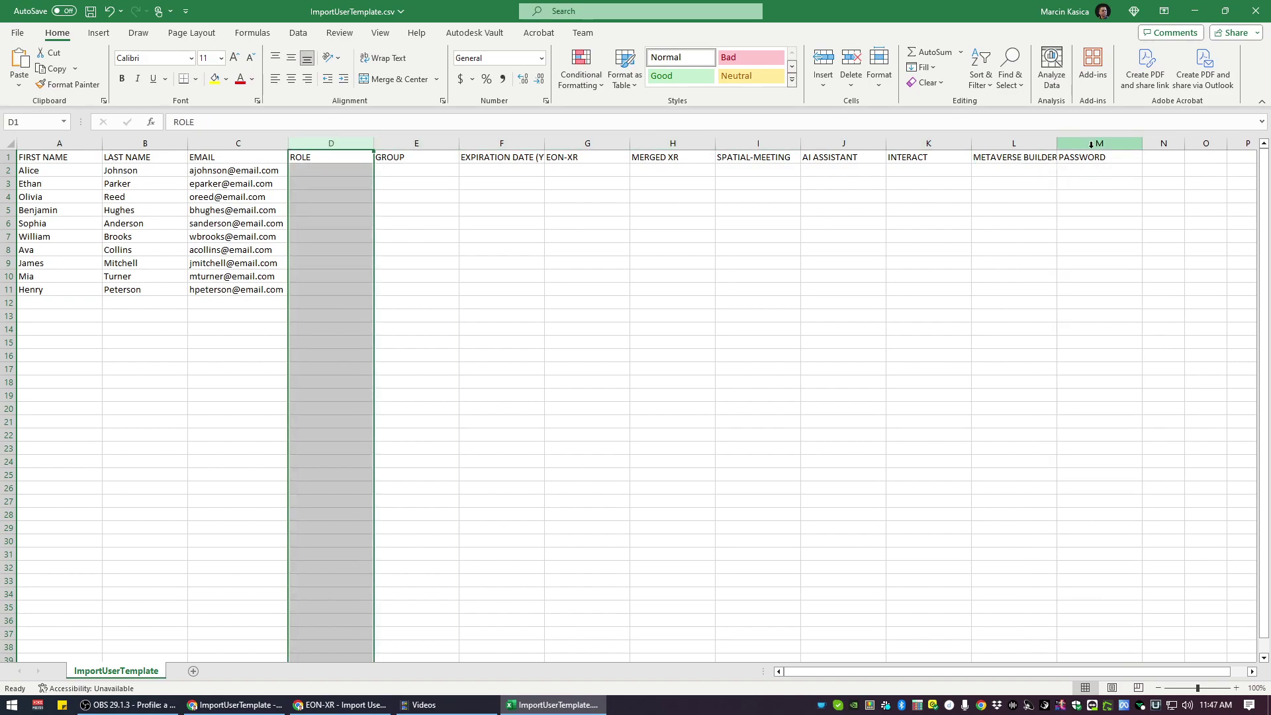
pyautogui.click(428, 232)
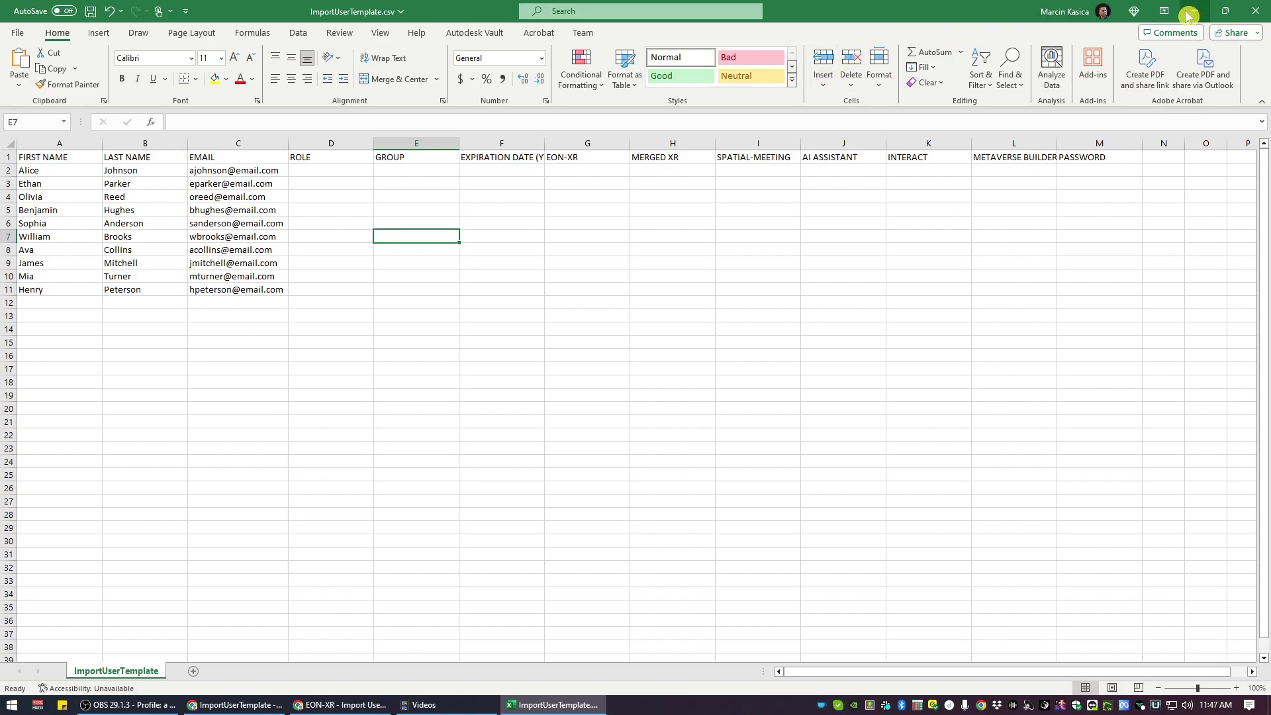
# Copy the role name Student from EON-XR's Accepted Roles list and paste it into D2
pyautogui.moveTo(998, 13); pyautogui.dragTo(817, 81)
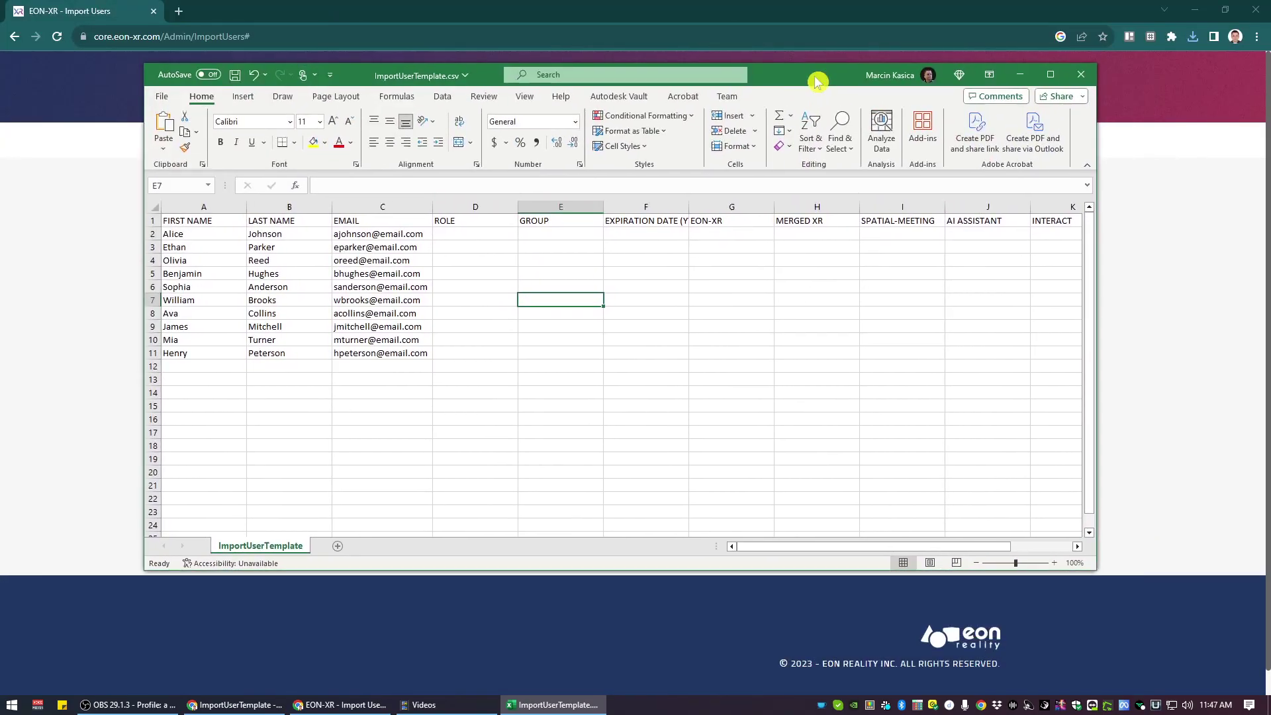
pyautogui.click(456, 235)
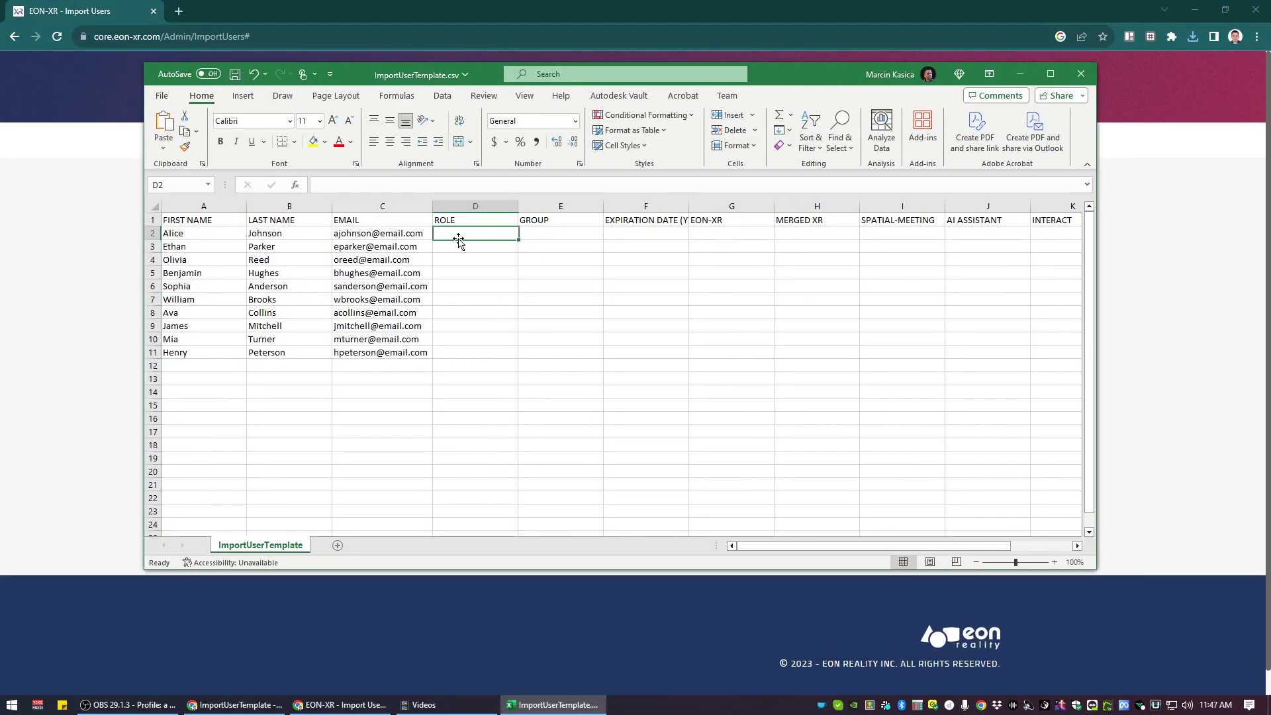
pyautogui.click(1017, 76)
pyautogui.click(448, 503)
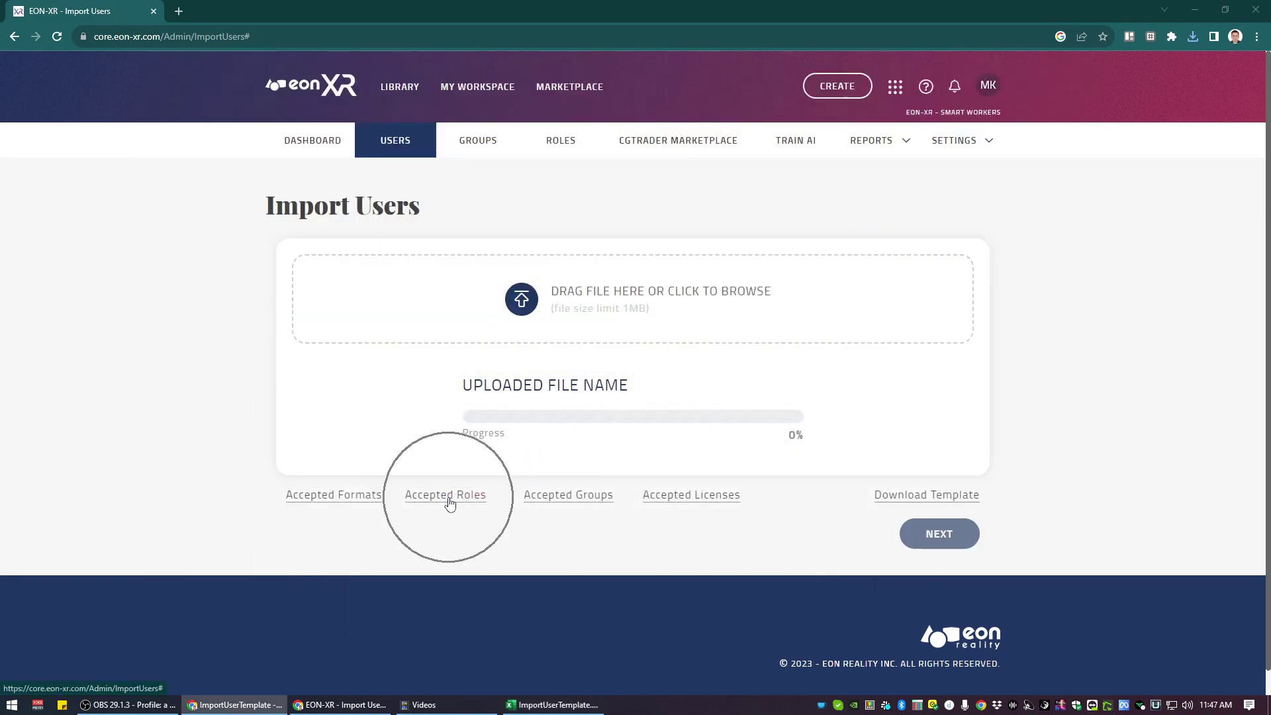
pyautogui.click(448, 499)
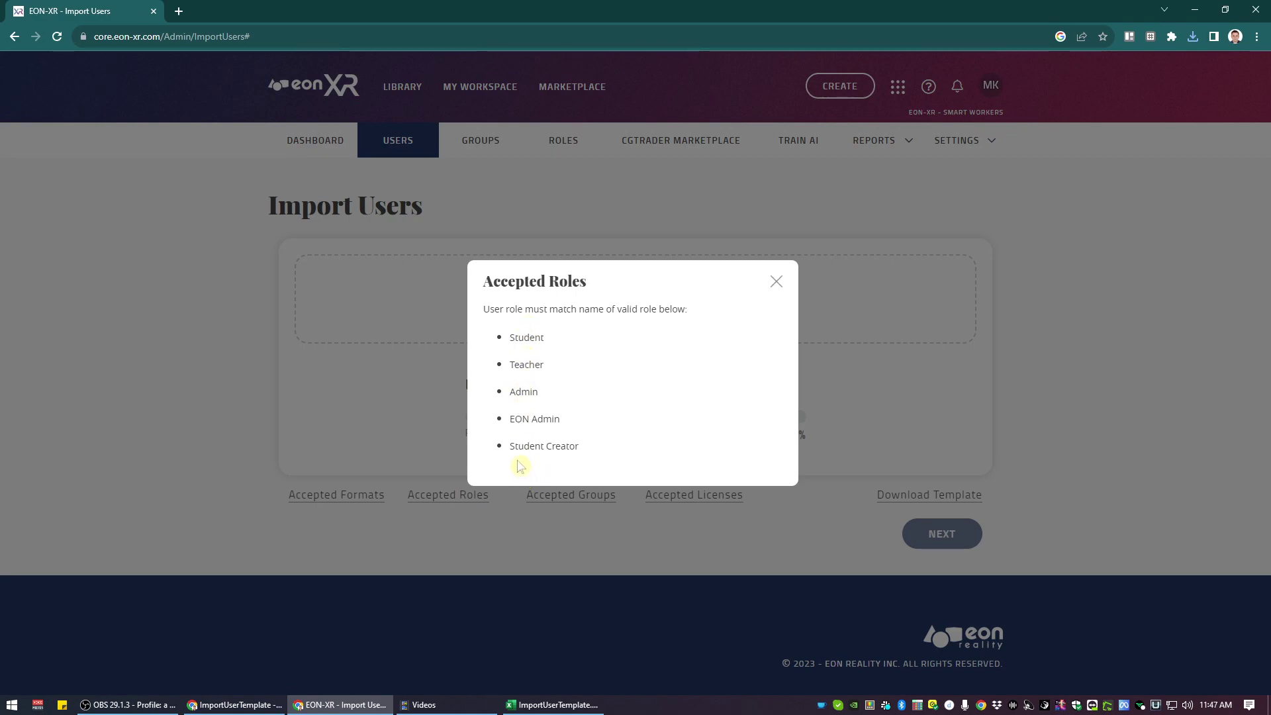
pyautogui.doubleClick(523, 339)
pyautogui.hotkey('ctrl', 'c')
pyautogui.click(776, 281)
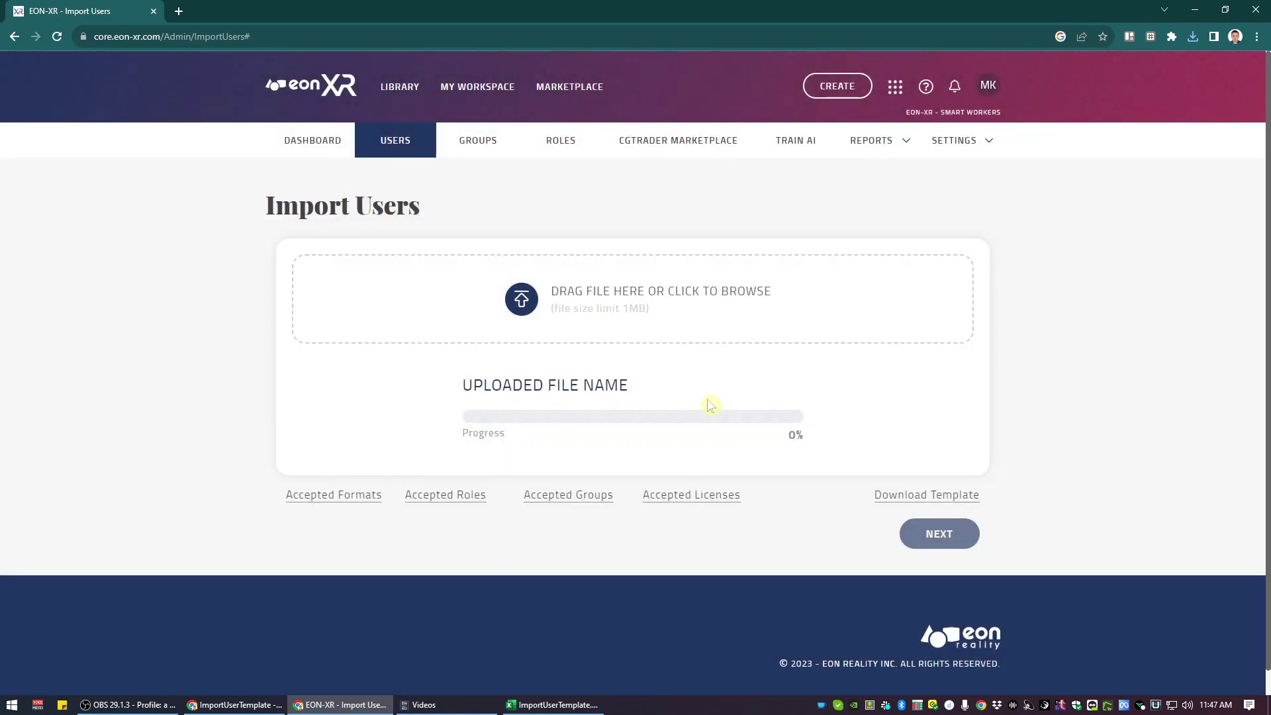
pyautogui.click(552, 704)
pyautogui.click(475, 233)
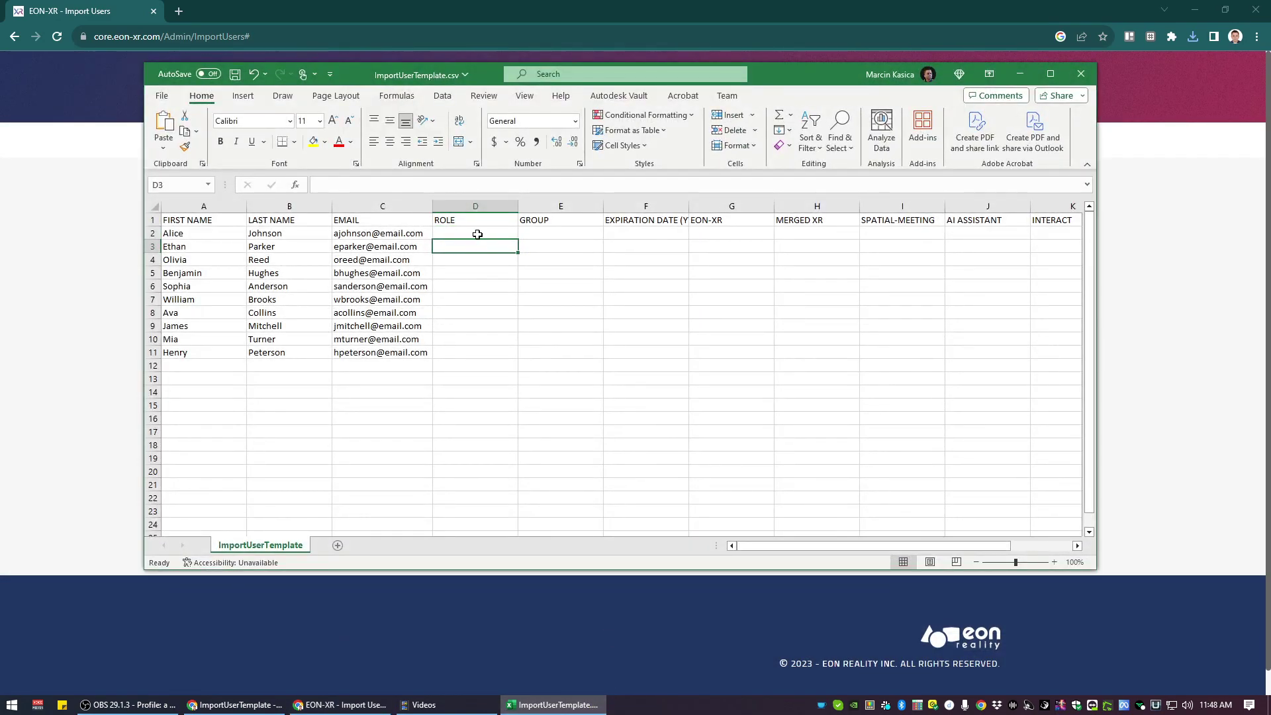
pyautogui.hotkey('ctrl', 'v')
pyautogui.press('Down')
pyautogui.press('Down')
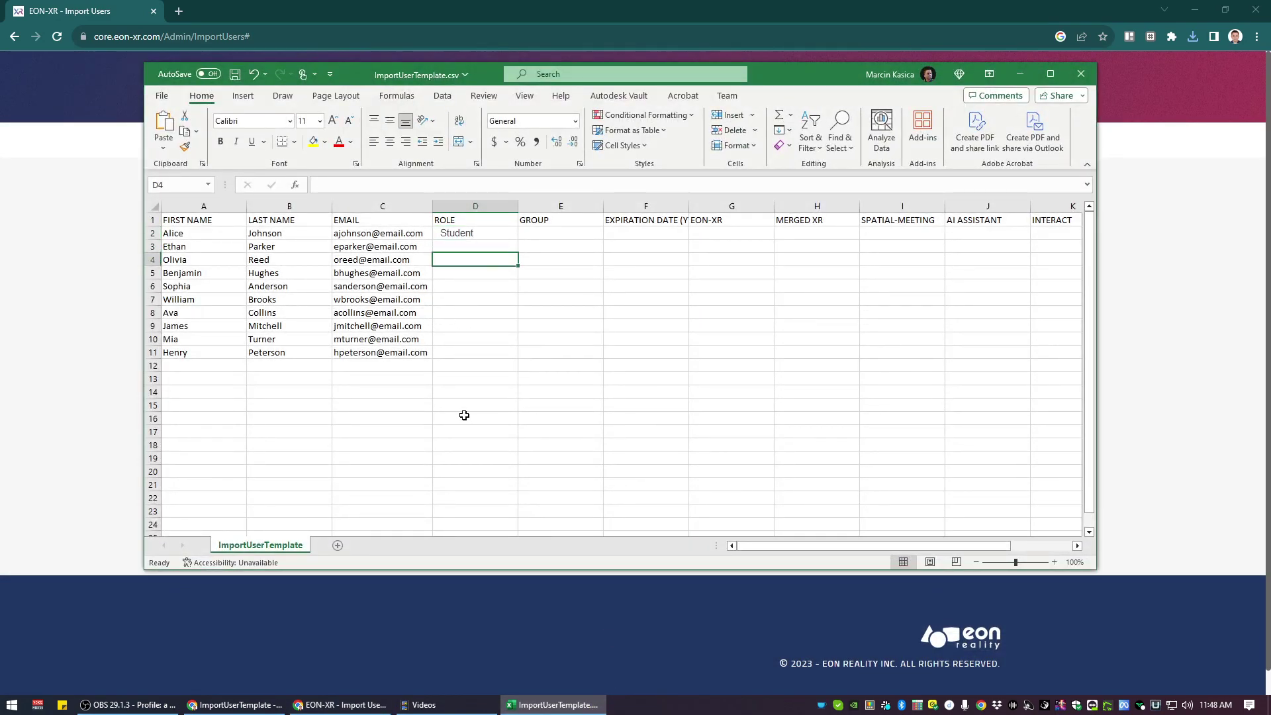
# Fill cells D3 and D4 with the Student role
pyautogui.doubleClick(456, 233)
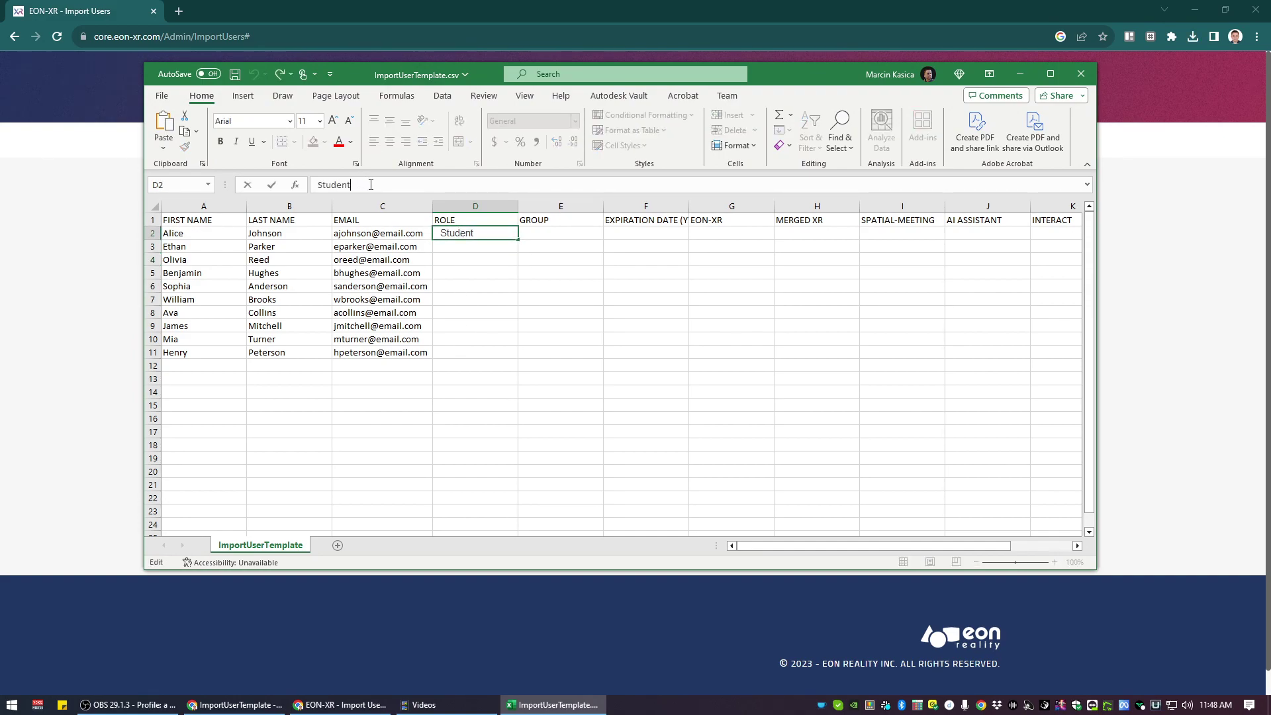
pyautogui.press('Return')
pyautogui.press('Down')
pyautogui.press('Down')
pyautogui.press('Down')
pyautogui.press('Down')
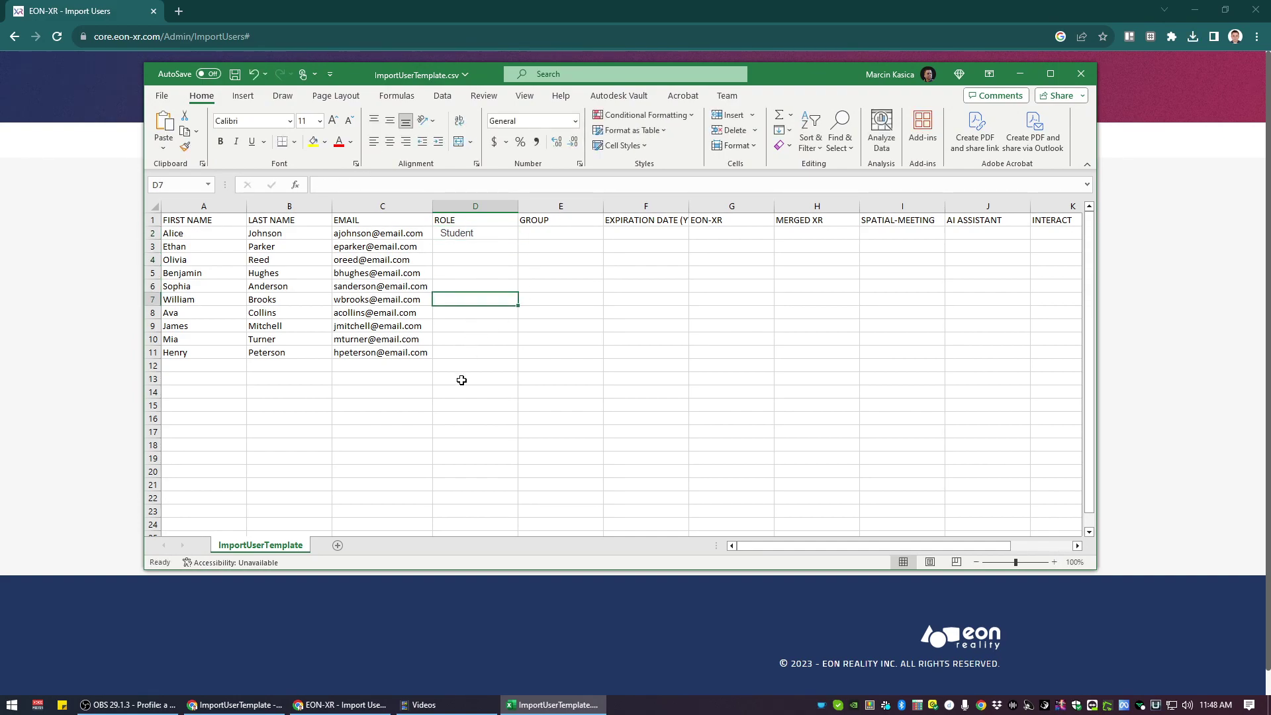
pyautogui.click(463, 233)
pyautogui.hotkey('ctrl', 'c')
pyautogui.click(456, 247)
pyautogui.hotkey('ctrl', 'v')
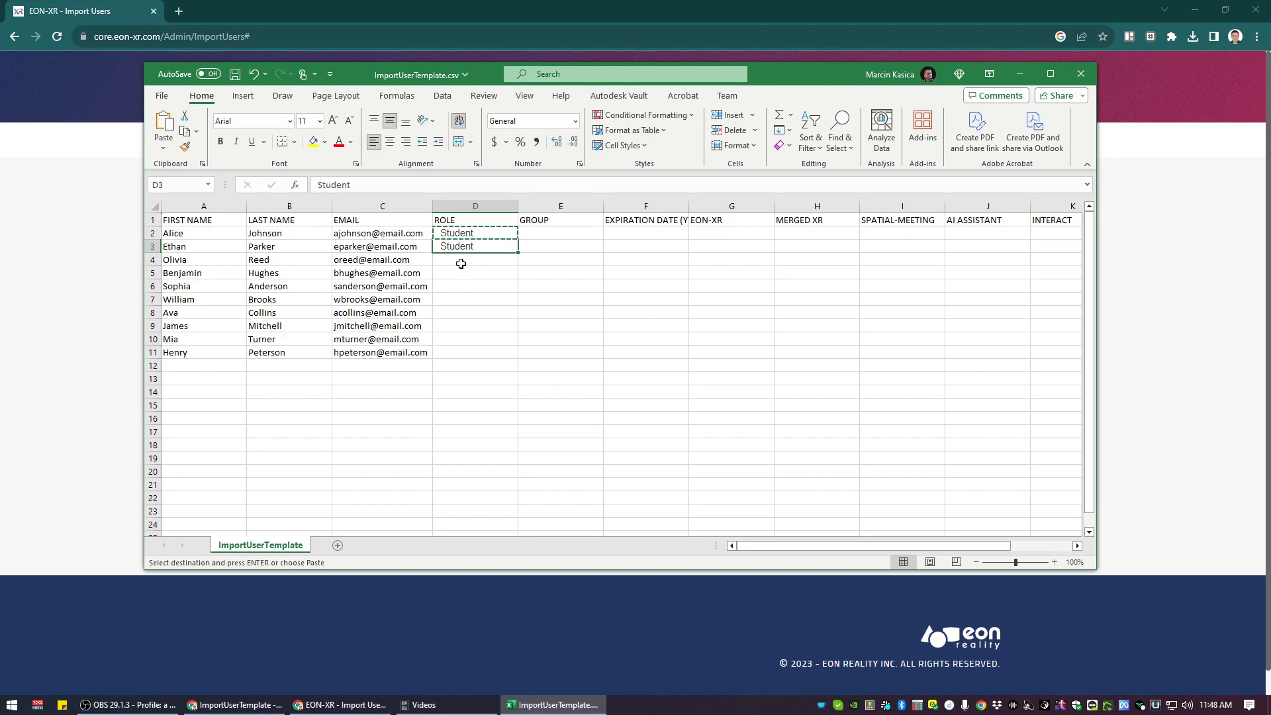
pyautogui.click(490, 260)
pyautogui.hotkey('ctrl', 'v')
# Copy Teacher from the Accepted Roles list and paste it into D5 and D6
pyautogui.hotkey('alt', 'Tab')
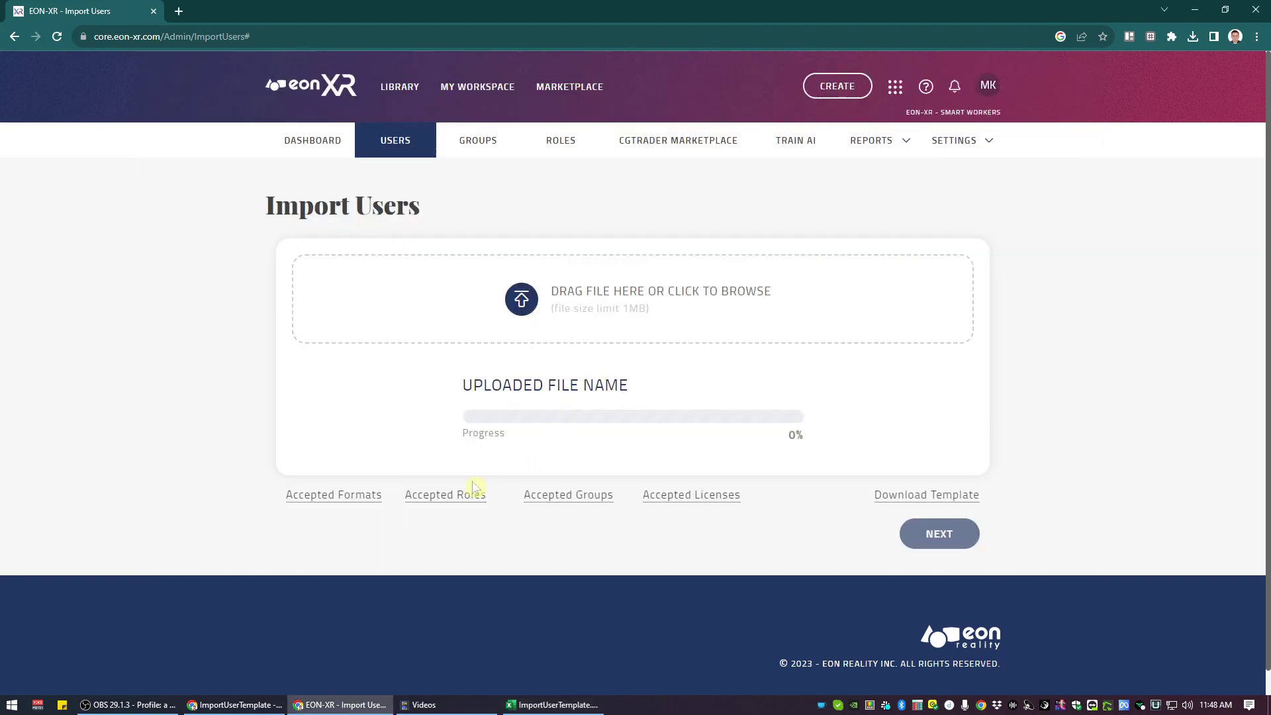
pyautogui.click(475, 493)
pyautogui.moveTo(511, 364); pyautogui.dragTo(551, 370)
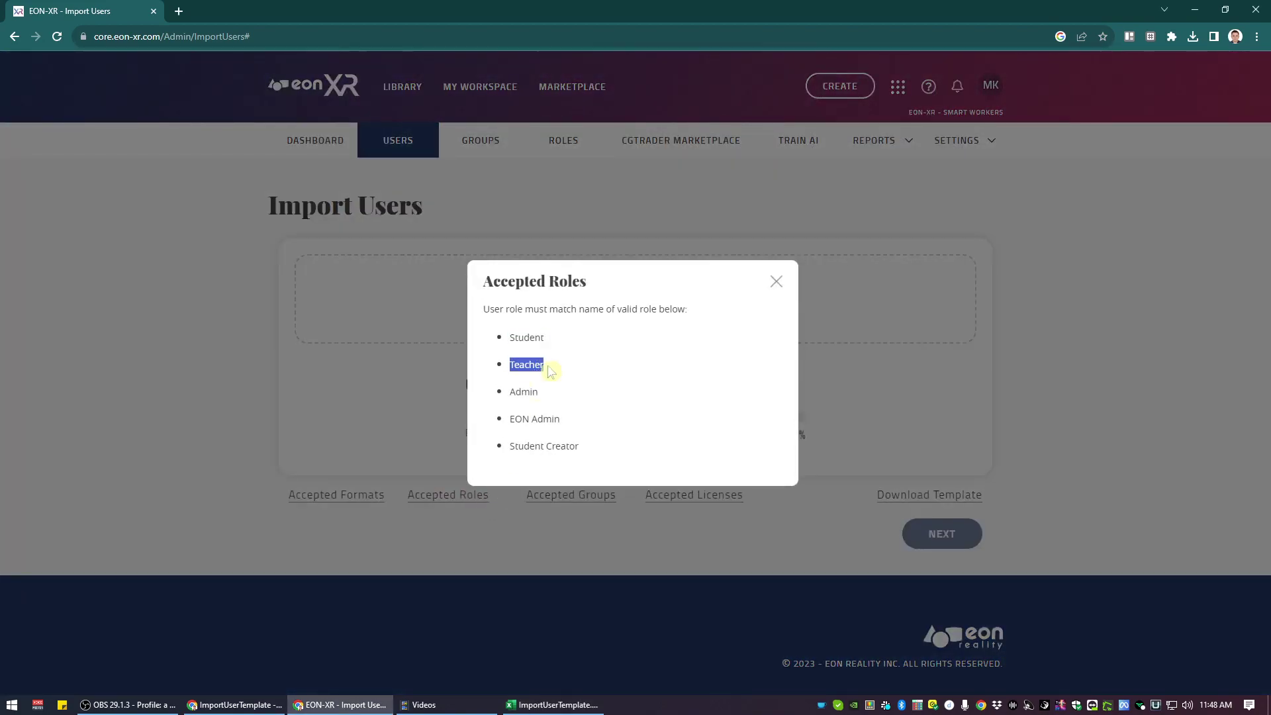
pyautogui.click(776, 282)
pyautogui.hotkey('alt', 'Tab')
pyautogui.click(460, 273)
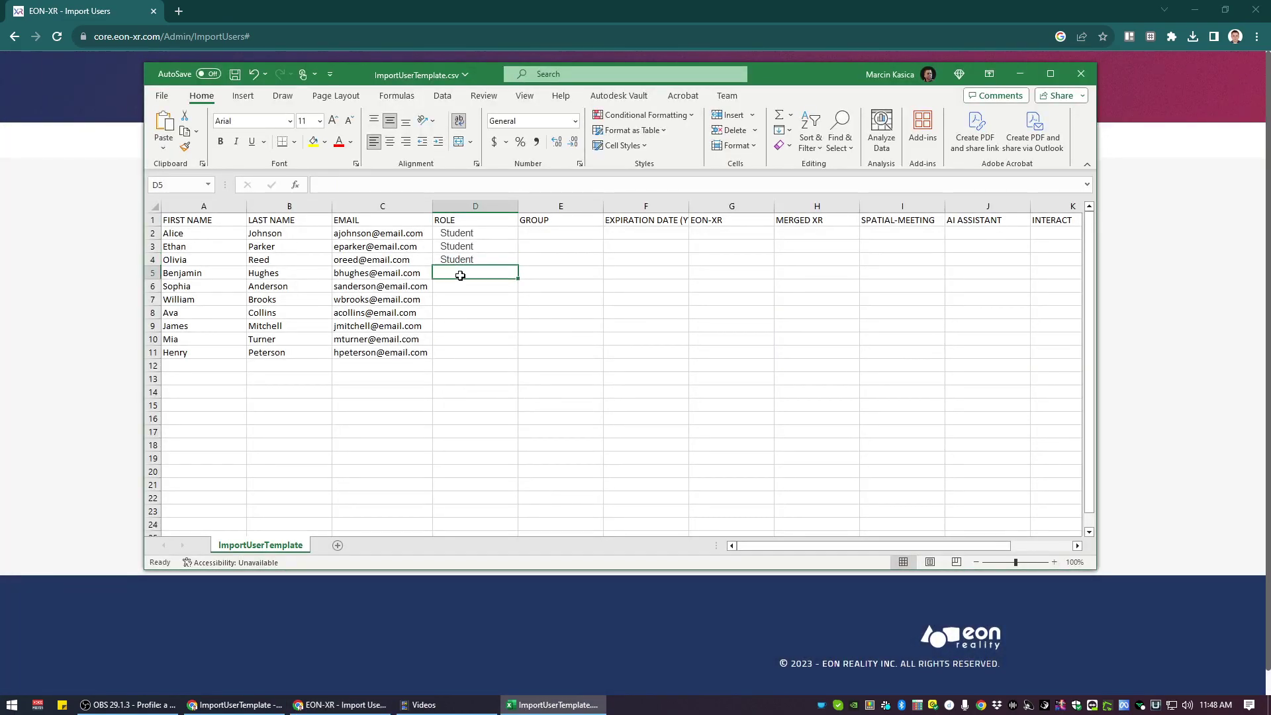
pyautogui.hotkey('ctrl', 'v')
pyautogui.click(462, 286)
pyautogui.hotkey('ctrl', 'v')
pyautogui.click(460, 313)
# Copy Student Creator from the Accepted Roles list into D7, D8 and D10
pyautogui.hotkey('alt', 'Tab')
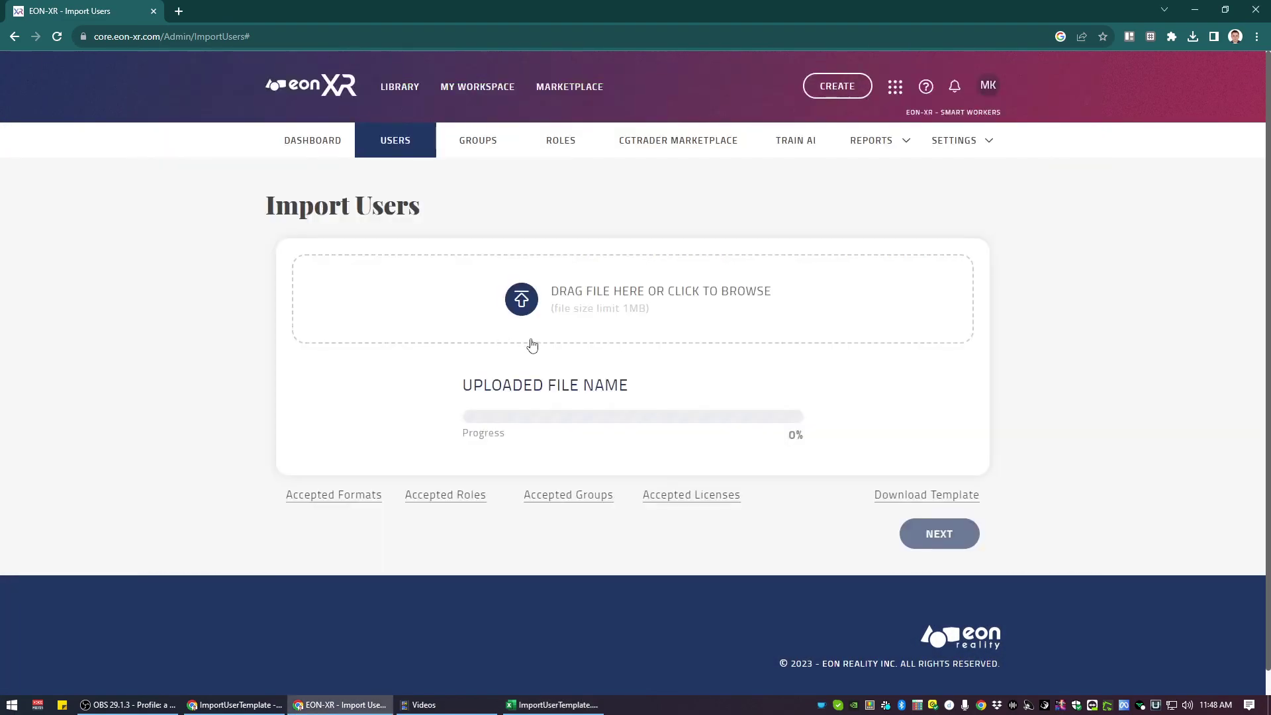
pyautogui.click(460, 502)
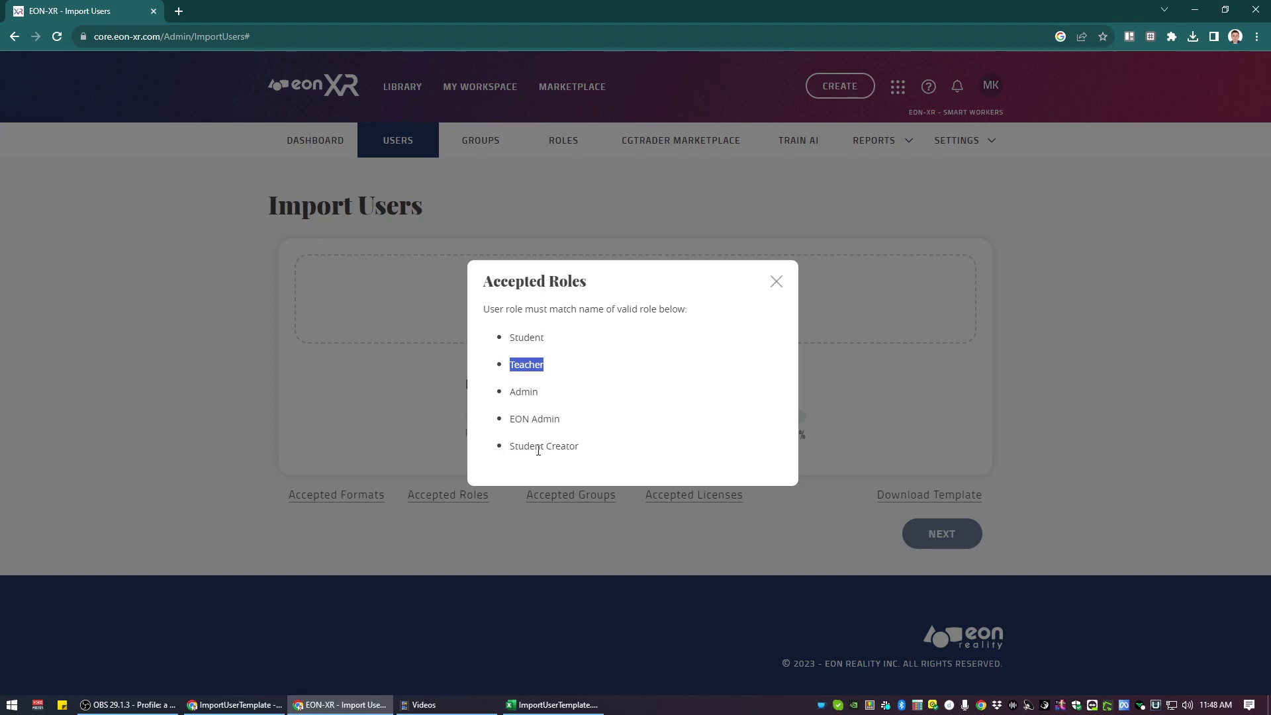
pyautogui.moveTo(511, 447); pyautogui.dragTo(580, 447)
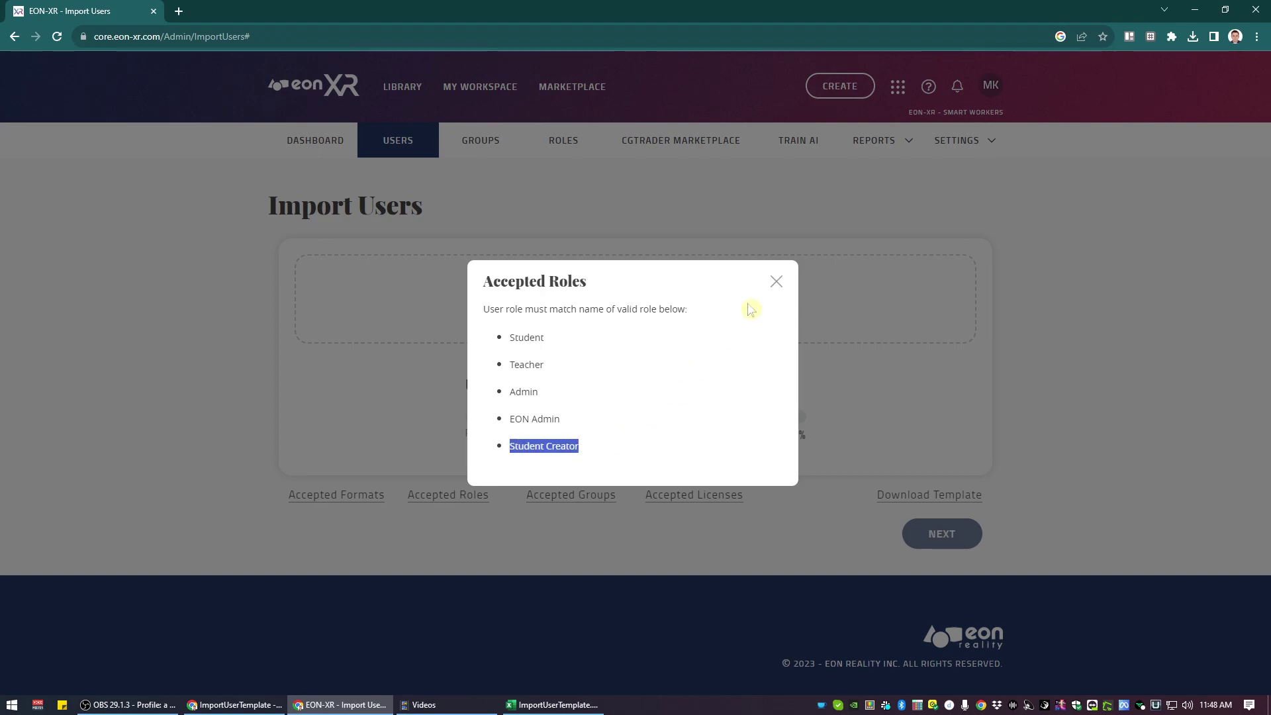
pyautogui.click(775, 281)
pyautogui.hotkey('alt', 'Tab')
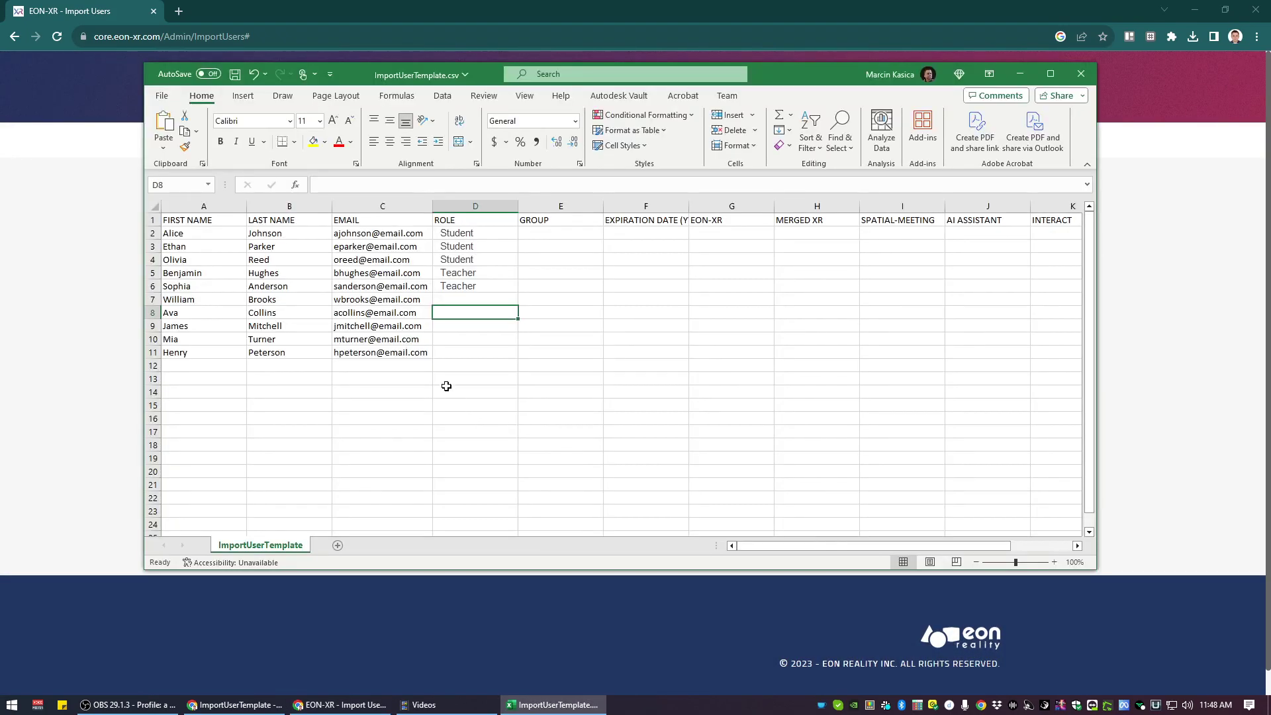
pyautogui.click(464, 301)
pyautogui.hotkey('ctrl', 'v')
pyautogui.click(463, 313)
pyautogui.hotkey('ctrl', 'v')
pyautogui.click(463, 339)
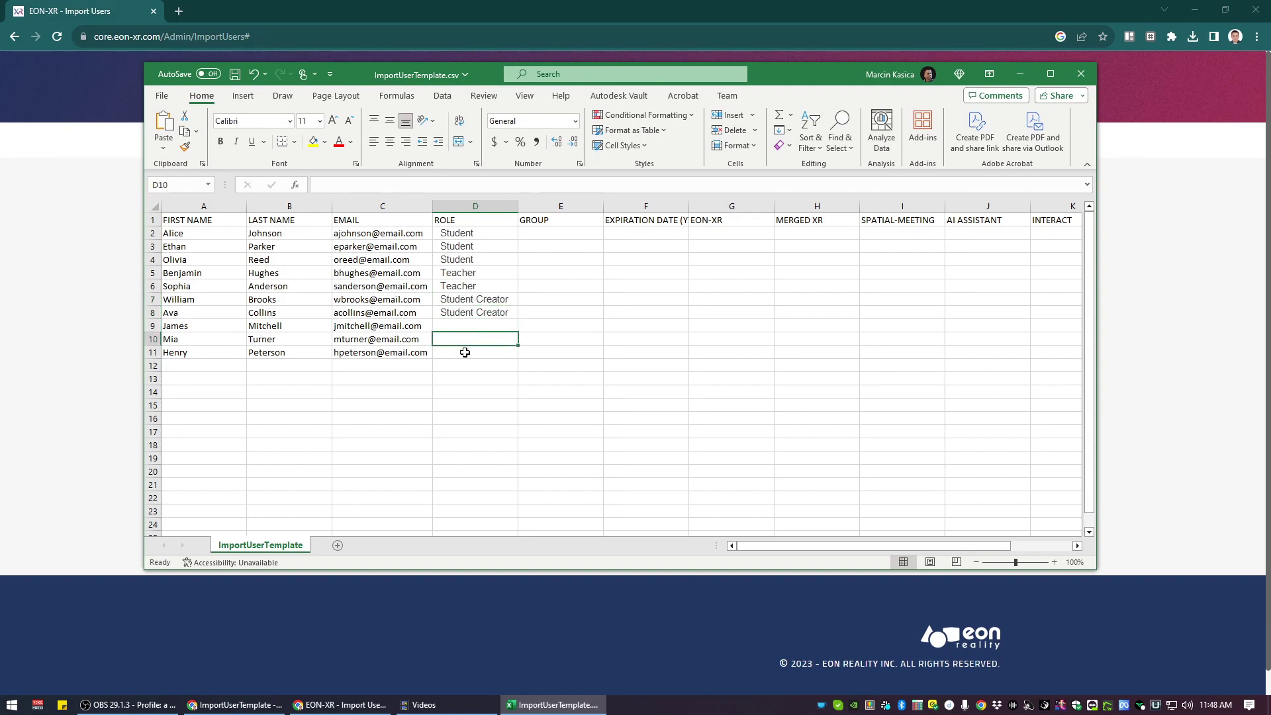
pyautogui.hotkey('ctrl', 'v')
# Put Student in D9 and Teacher in D11, completing the ROLE column
pyautogui.click(464, 260)
pyautogui.hotkey('ctrl', 'c')
pyautogui.click(463, 325)
pyautogui.hotkey('ctrl', 'v')
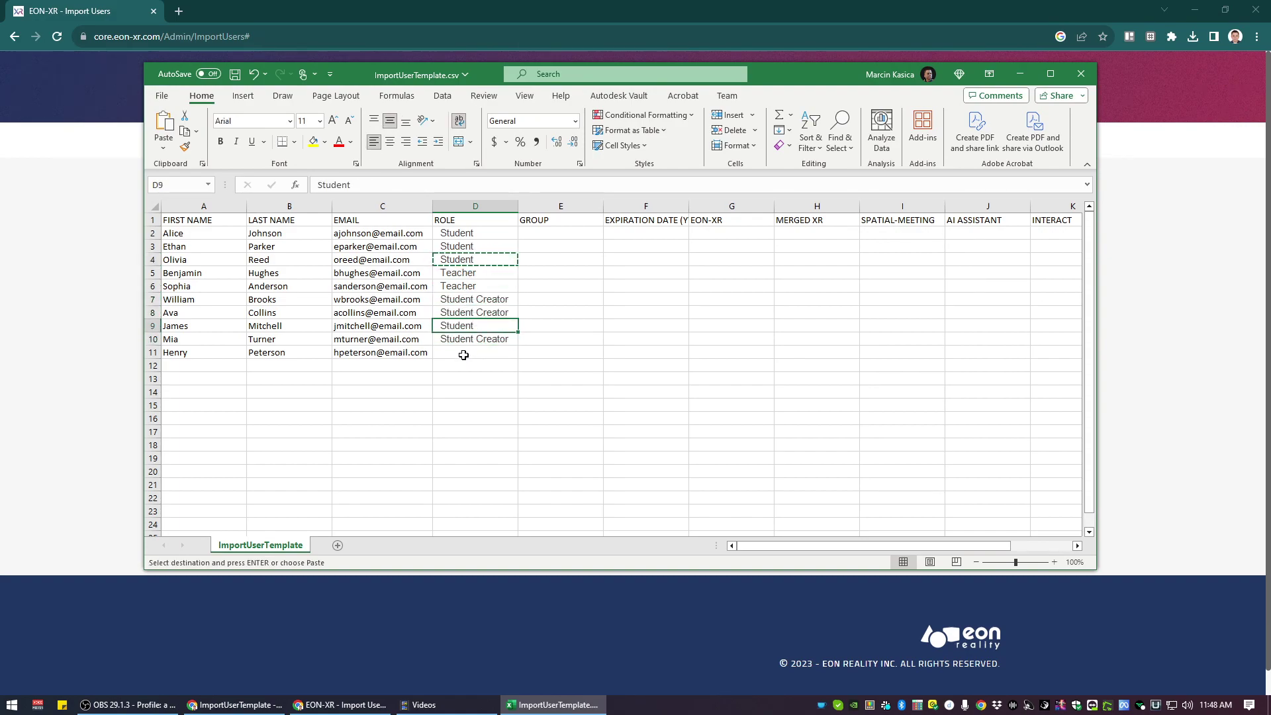
pyautogui.click(470, 349)
pyautogui.click(464, 286)
pyautogui.hotkey('ctrl', 'c')
pyautogui.click(463, 351)
pyautogui.hotkey('ctrl', 'v')
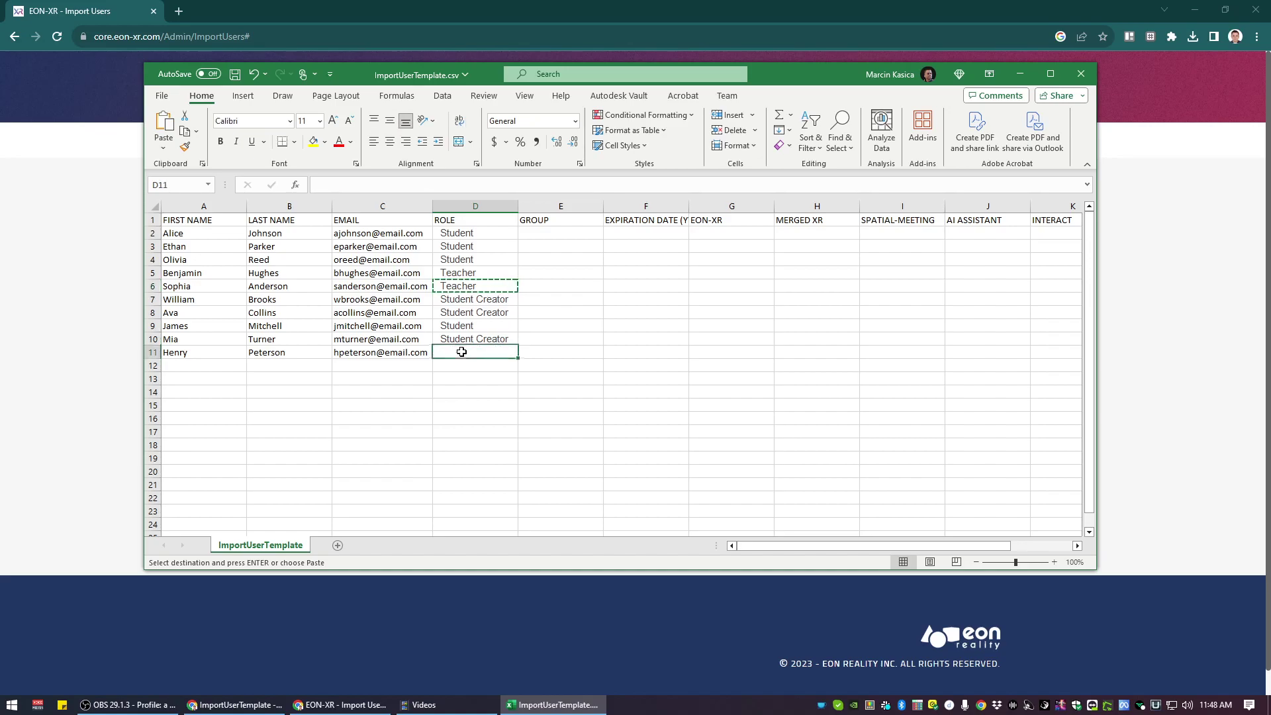
pyautogui.click(546, 299)
pyautogui.press('Up')
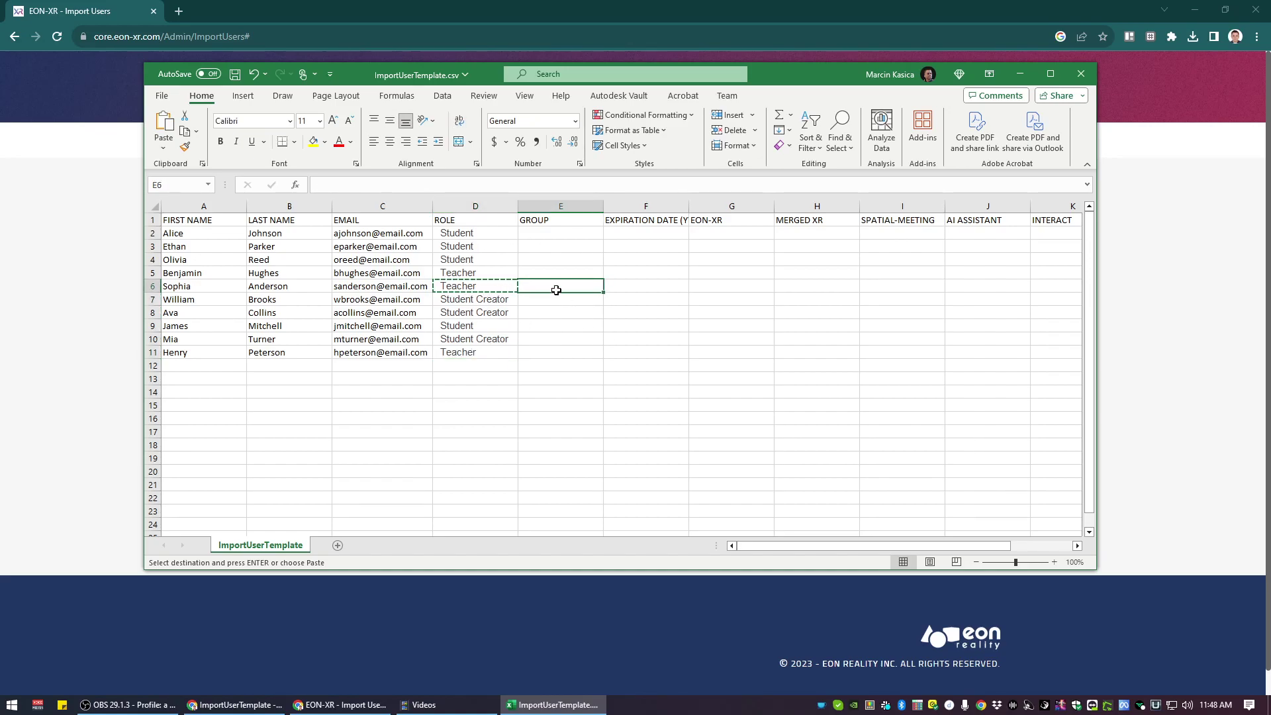
pyautogui.click(559, 206)
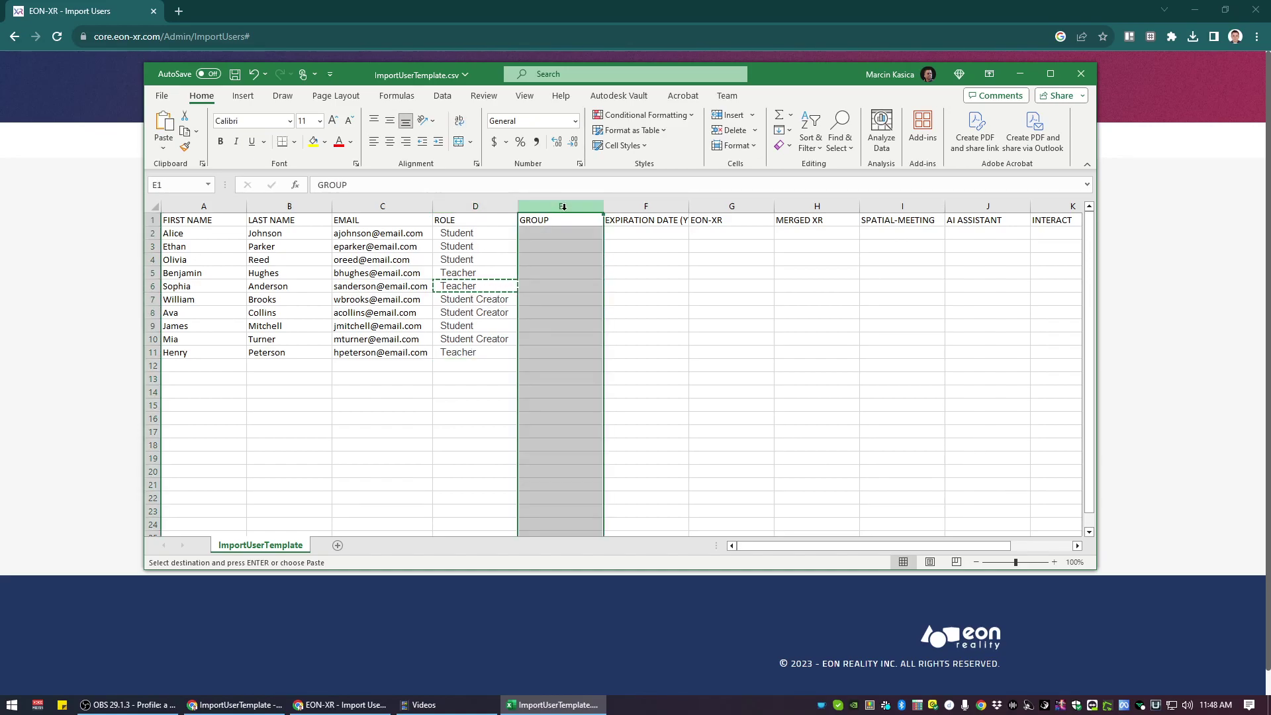
pyautogui.click(568, 239)
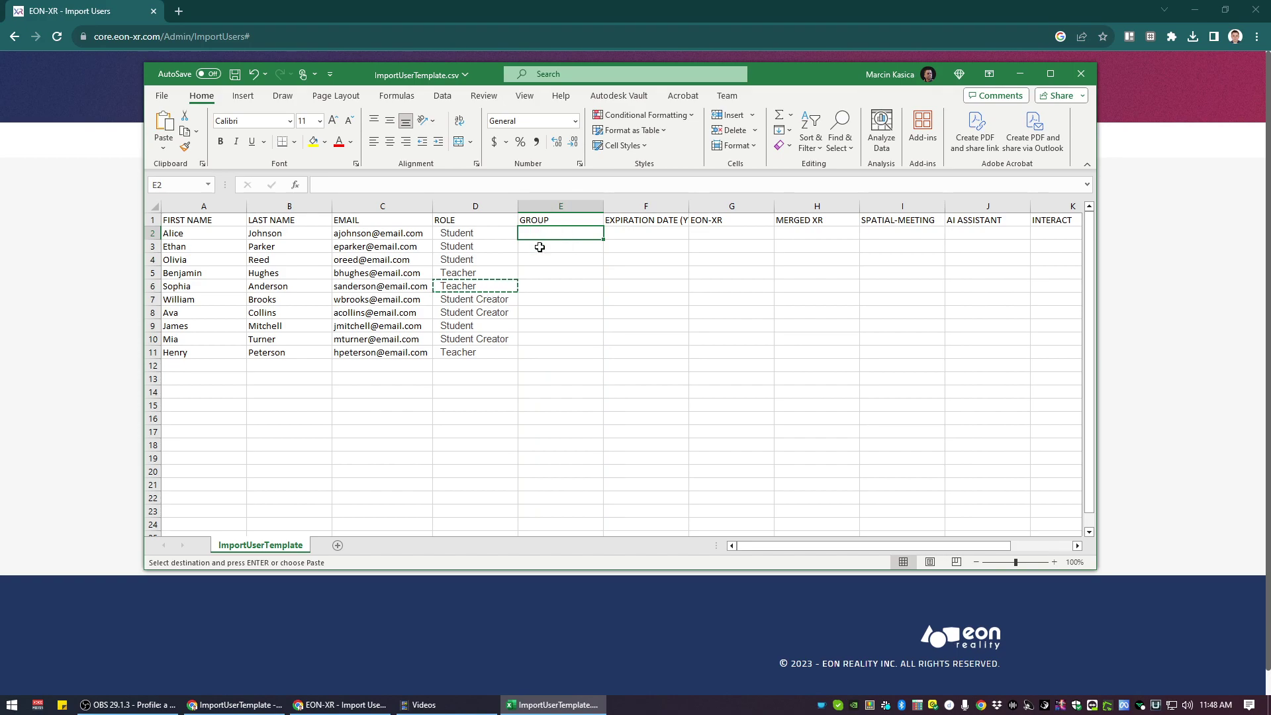
pyautogui.click(1020, 74)
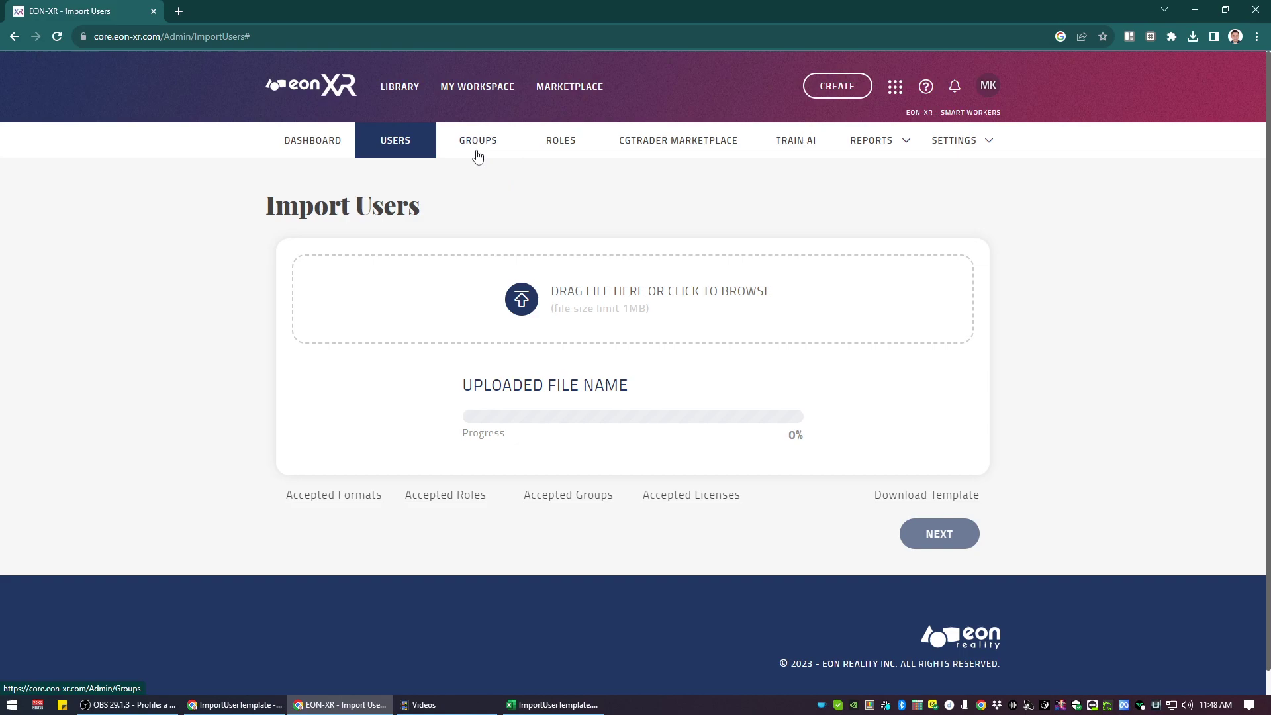
pyautogui.click(428, 656)
pyautogui.click(581, 496)
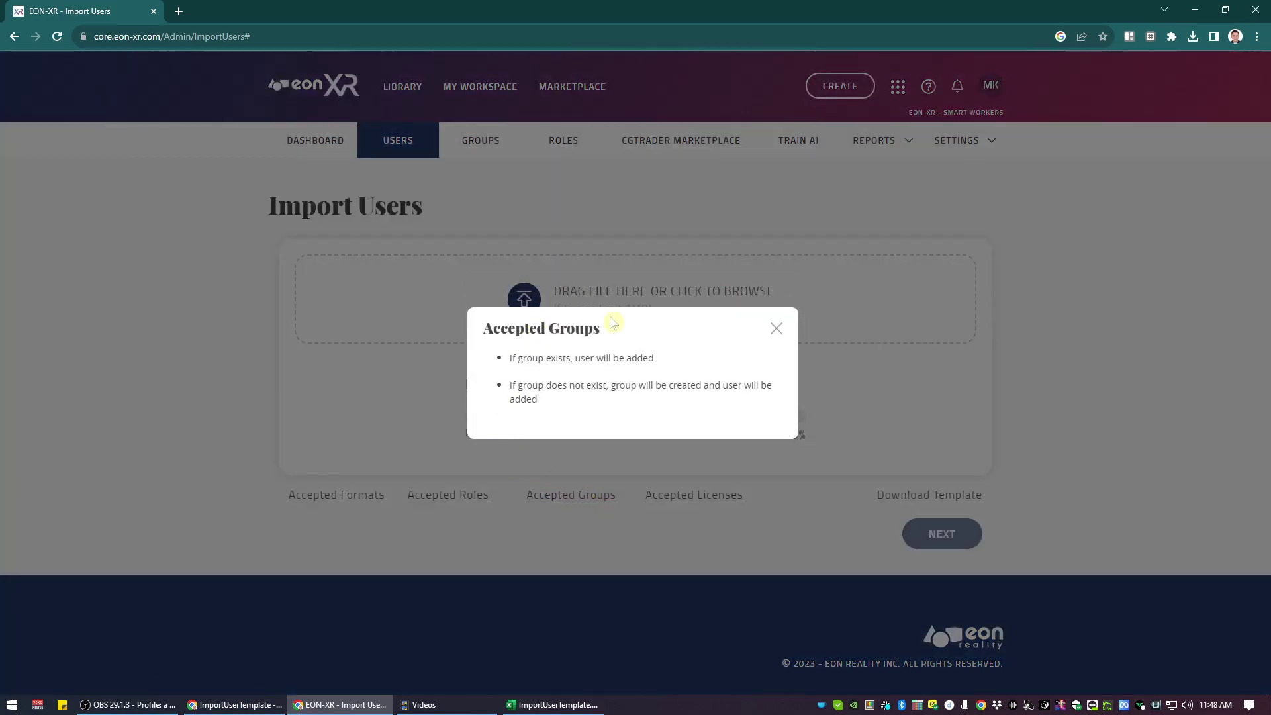
pyautogui.moveTo(511, 358); pyautogui.dragTo(666, 361)
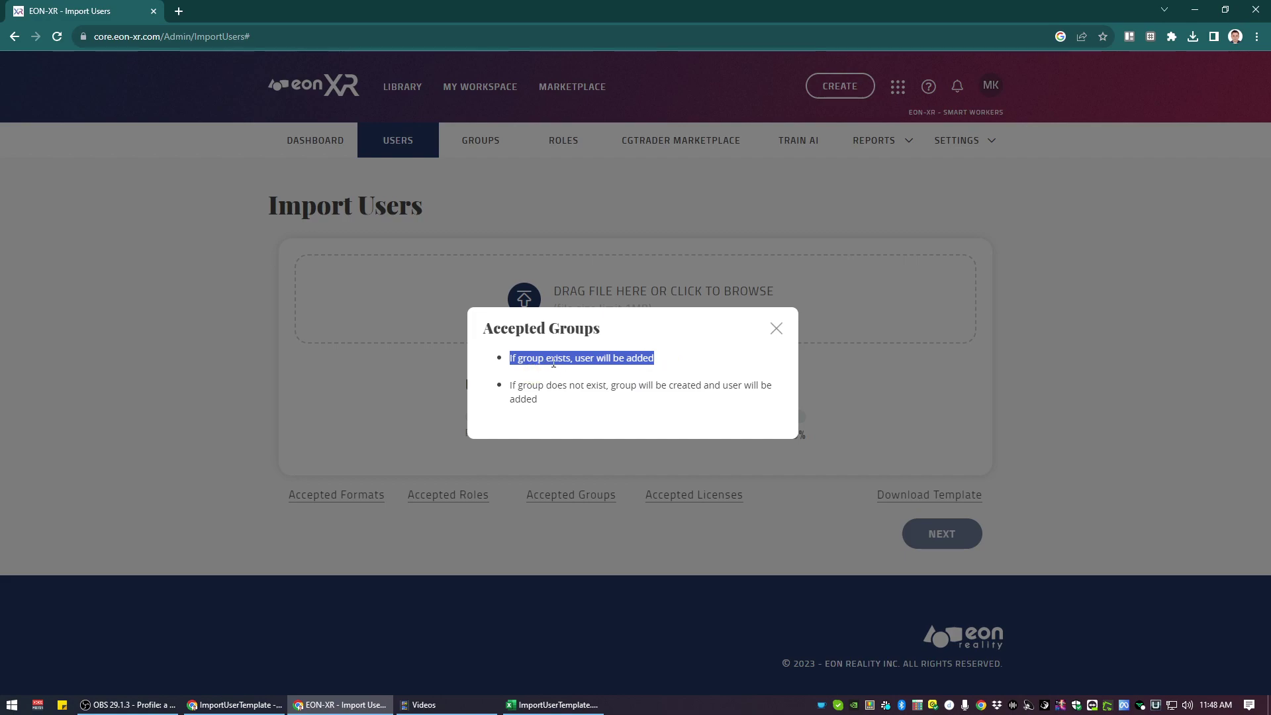
pyautogui.click(553, 406)
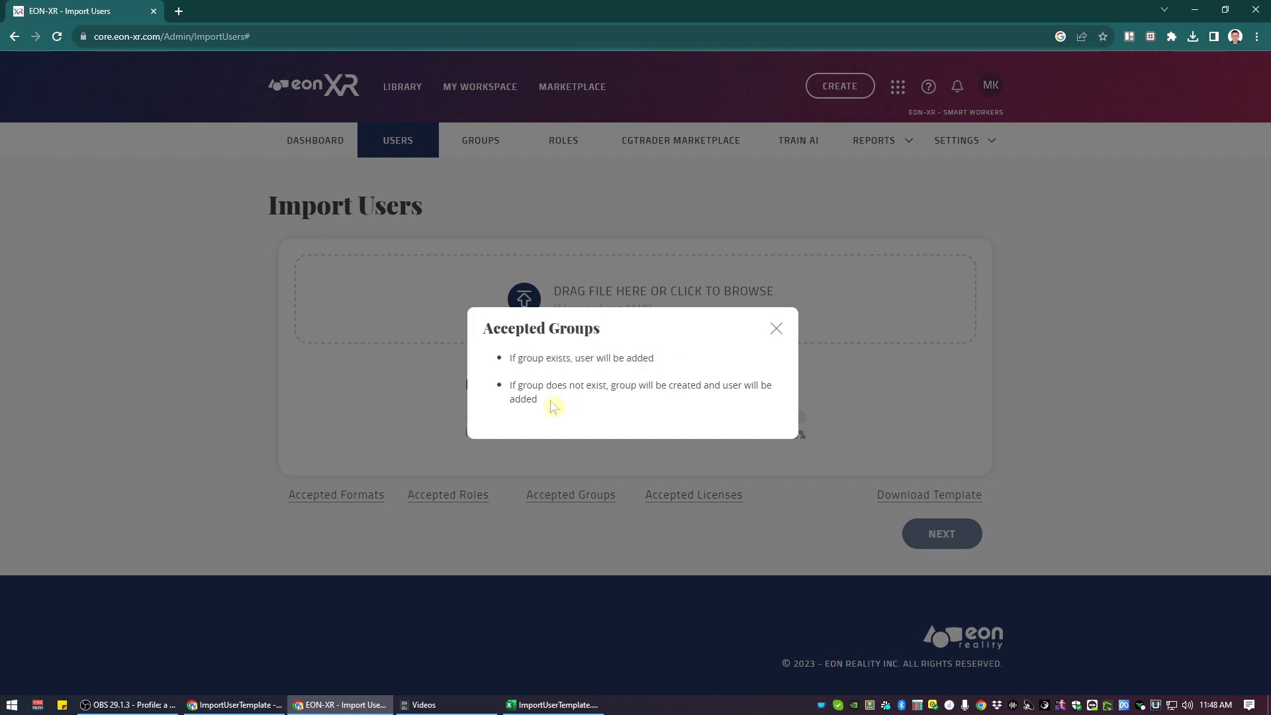
pyautogui.moveTo(517, 384); pyautogui.dragTo(704, 397)
pyautogui.click(624, 401)
pyautogui.click(776, 328)
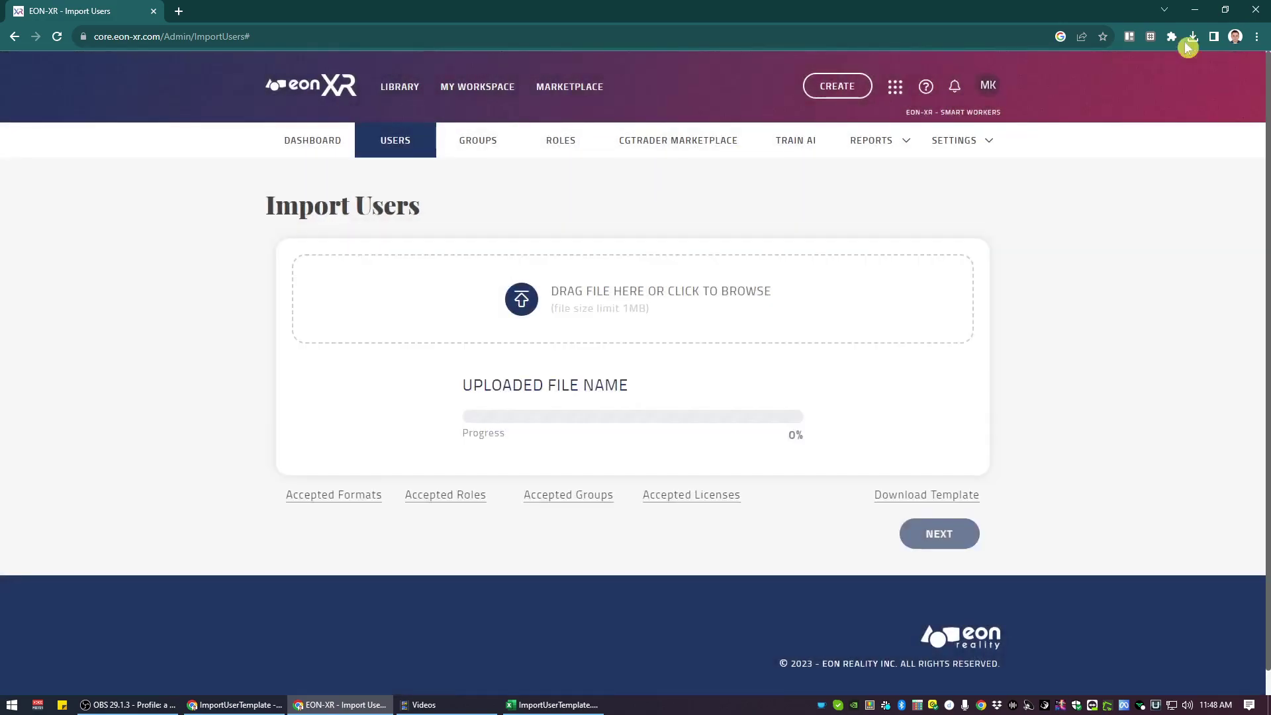
# Enter Test Group as the first user's GROUP in cell E2
pyautogui.hotkey('alt', 'Tab')
pyautogui.click(539, 351)
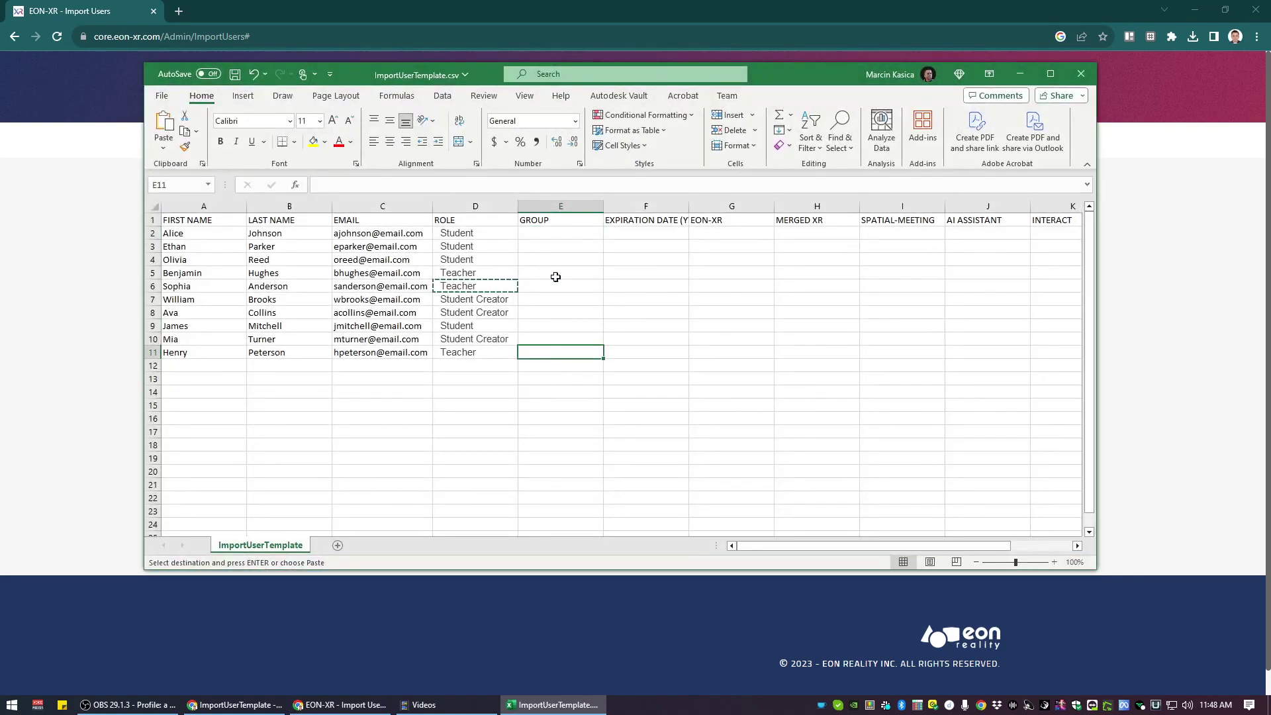
pyautogui.click(549, 236)
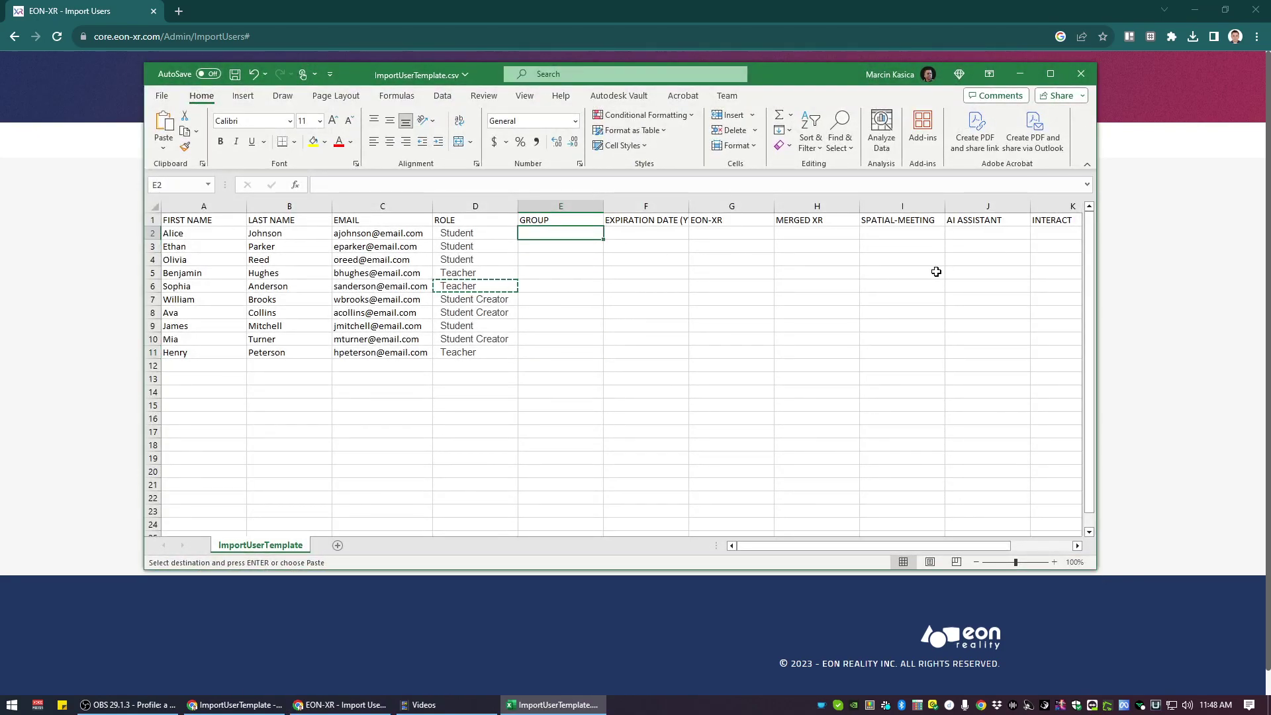
pyautogui.write('TEst')
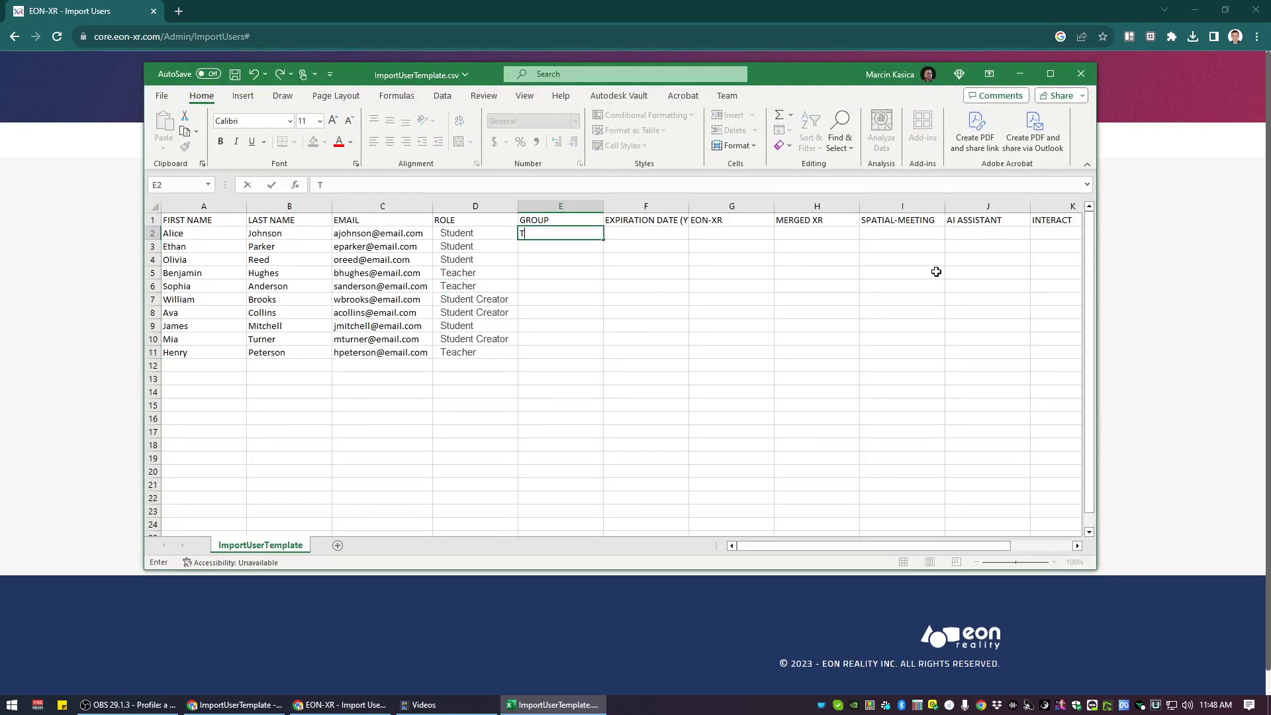
pyautogui.press('Return')
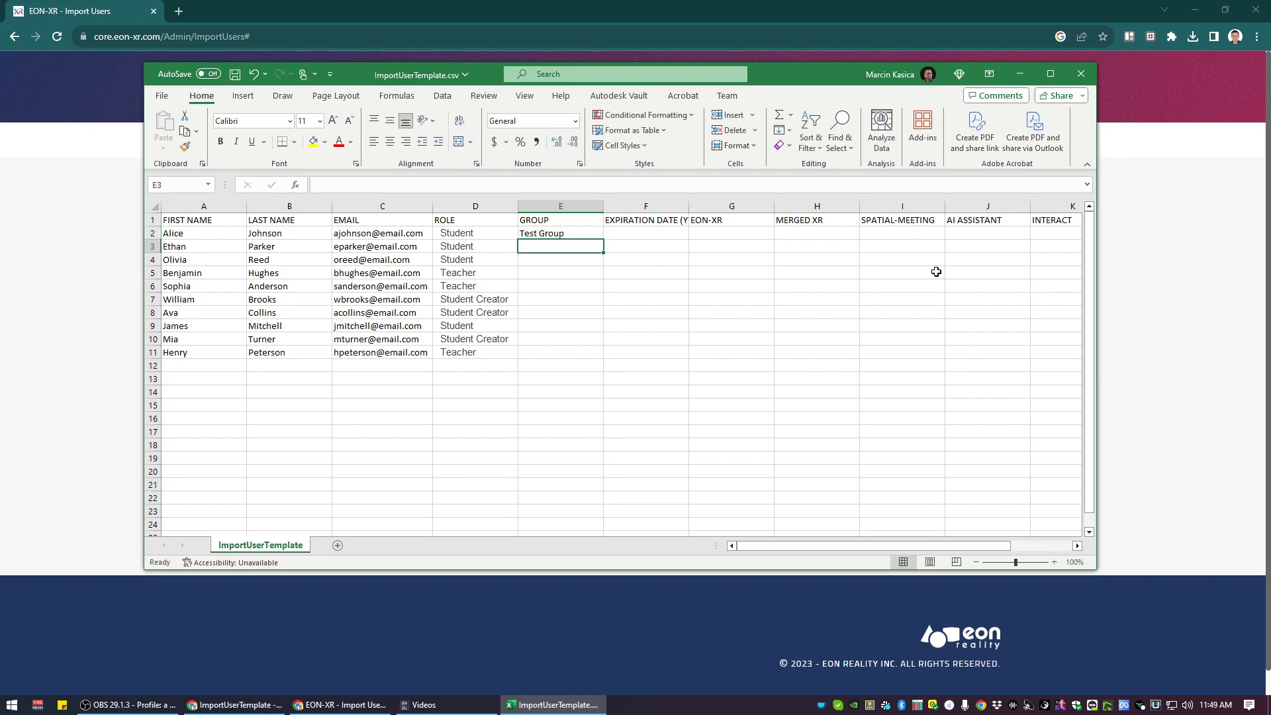
# Copy Test Group from E2 into cells E3 through E11
pyautogui.click(567, 236)
pyautogui.hotkey('ctrl', 'c')
pyautogui.moveTo(547, 247); pyautogui.dragTo(545, 351)
pyautogui.hotkey('ctrl', 'v')
pyautogui.click(690, 308)
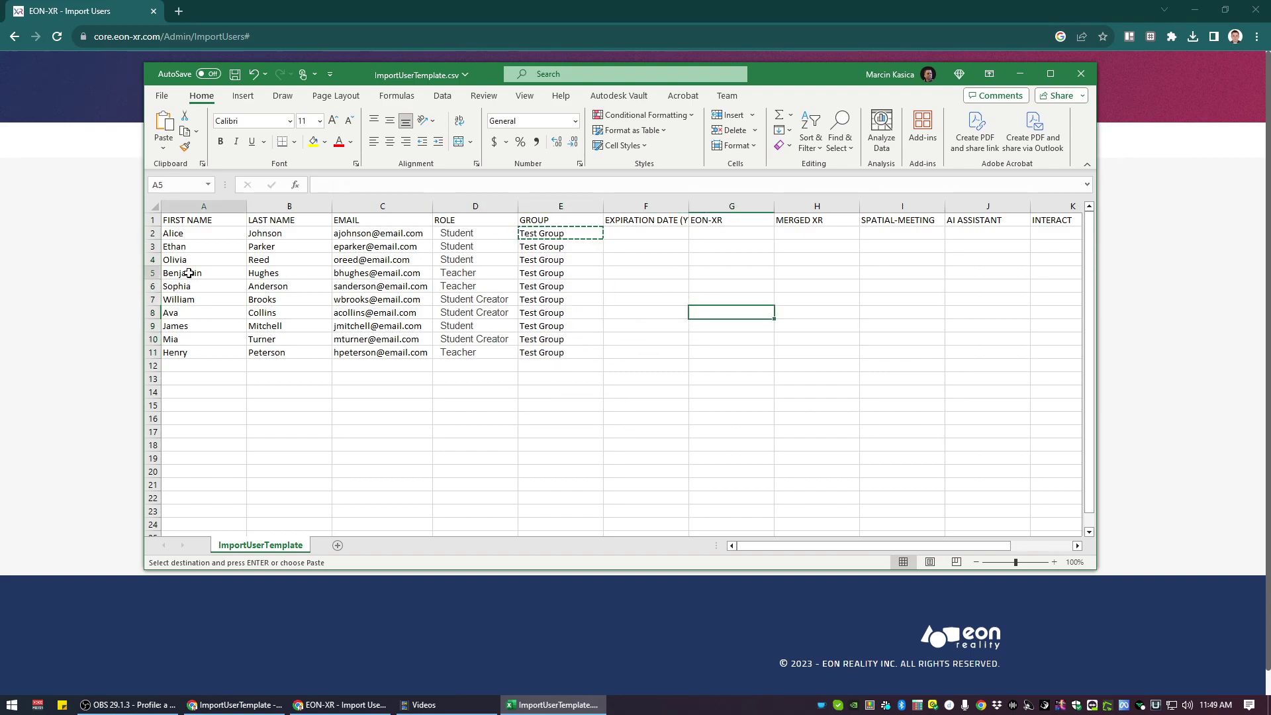
pyautogui.click(188, 259)
pyautogui.click(679, 263)
pyautogui.click(641, 236)
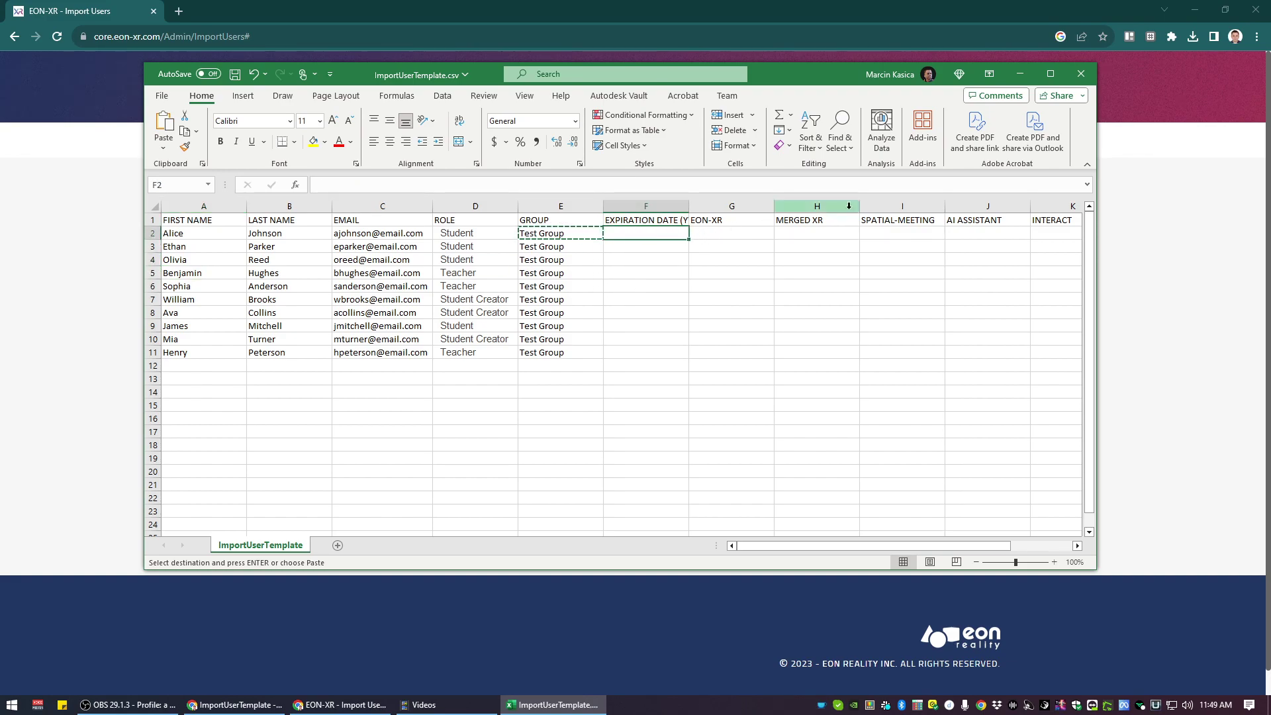
# Widen column F so the full EXPIRATION DATE header is readable
pyautogui.click(1019, 74)
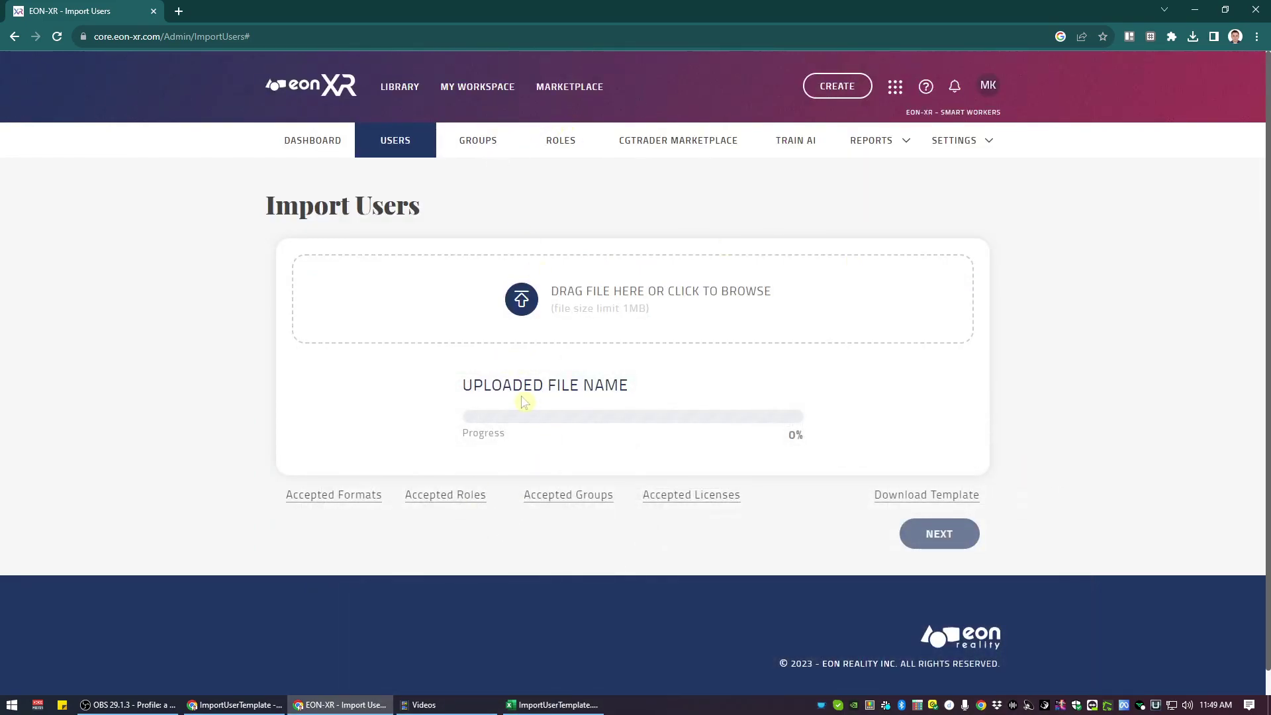
pyautogui.hotkey('alt', 'Tab')
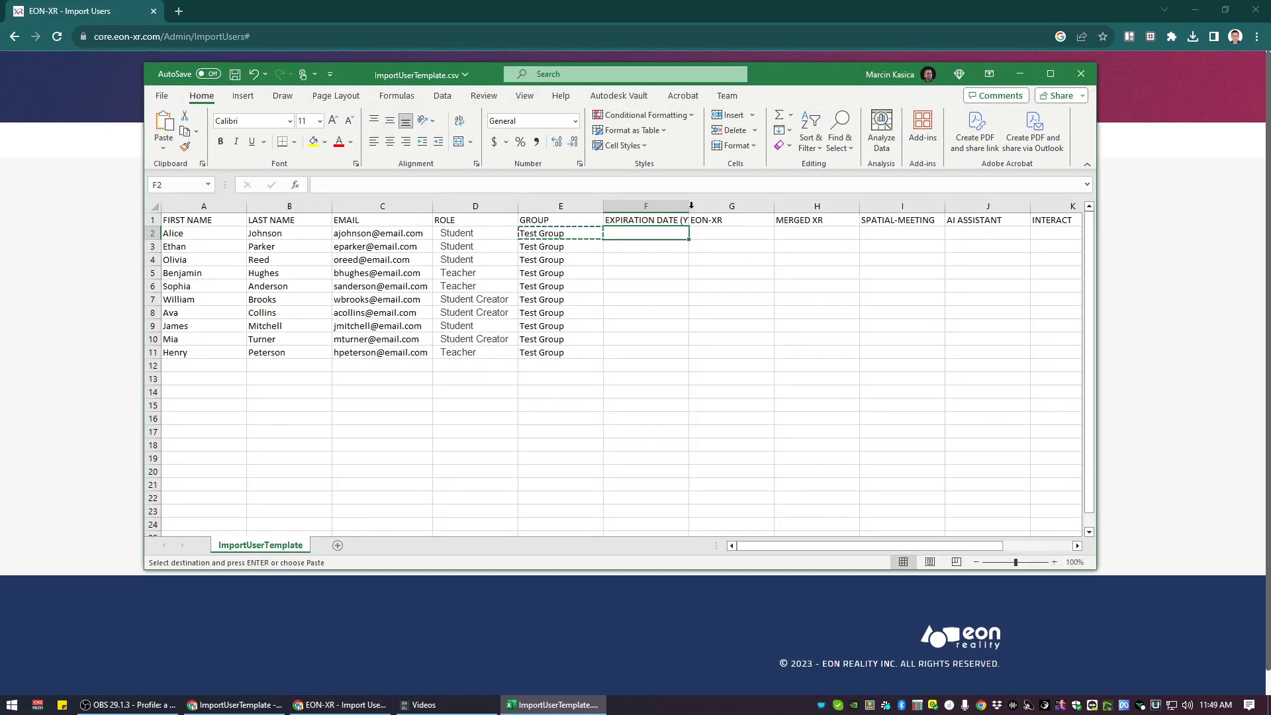
pyautogui.doubleClick(691, 206)
pyautogui.click(690, 220)
pyautogui.click(693, 236)
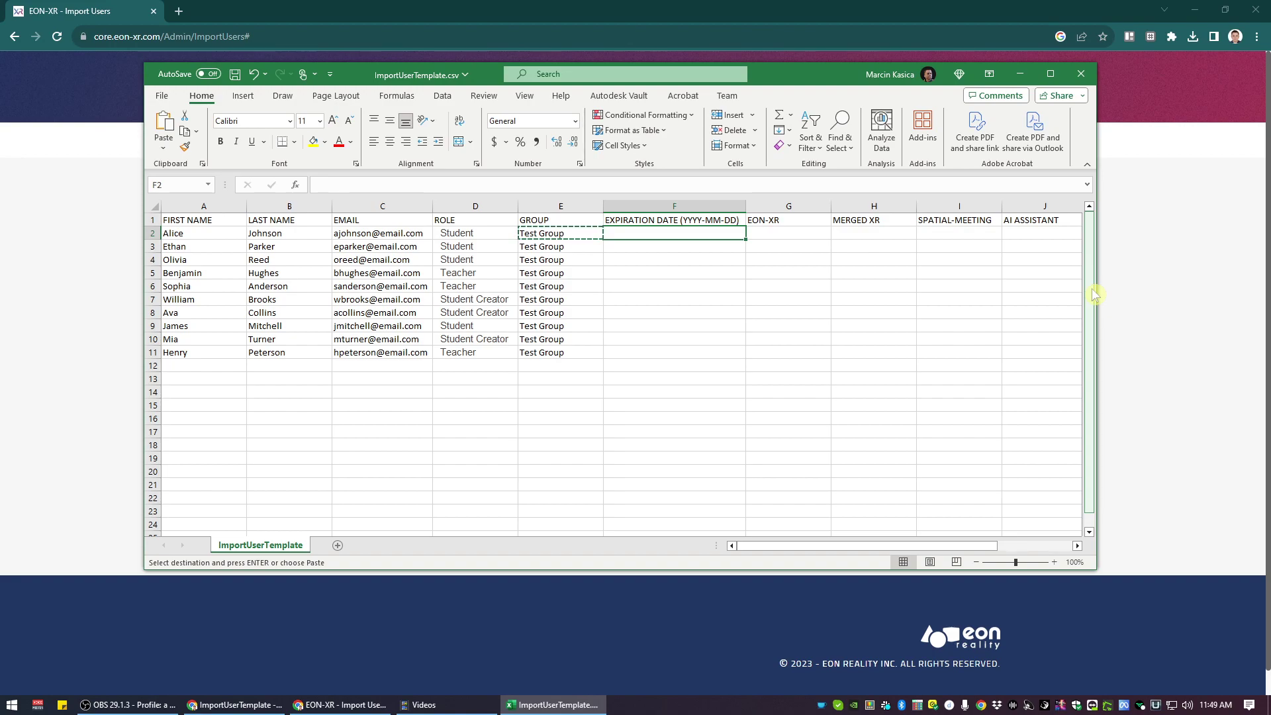
# Enter the expiration date 30-10-2023 in cell F2
pyautogui.press('BackSpace')
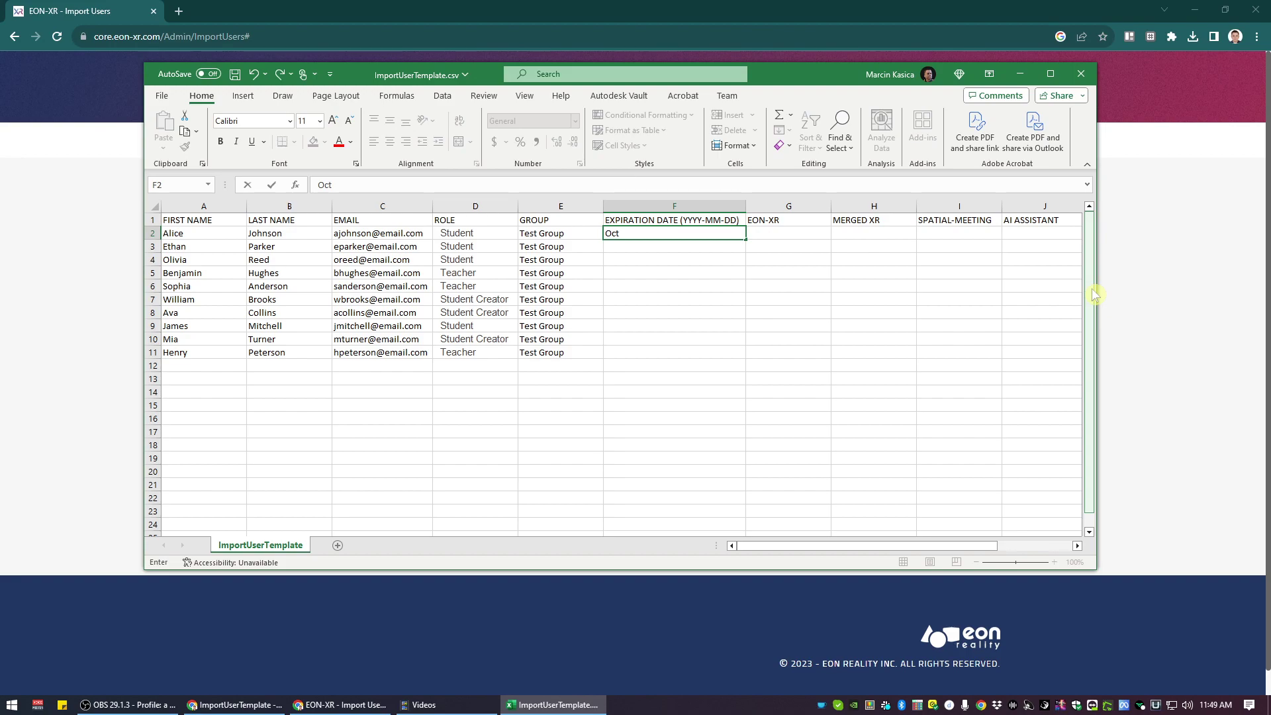
pyautogui.write('Oct-30-2023')
pyautogui.press('Return')
pyautogui.click(641, 232)
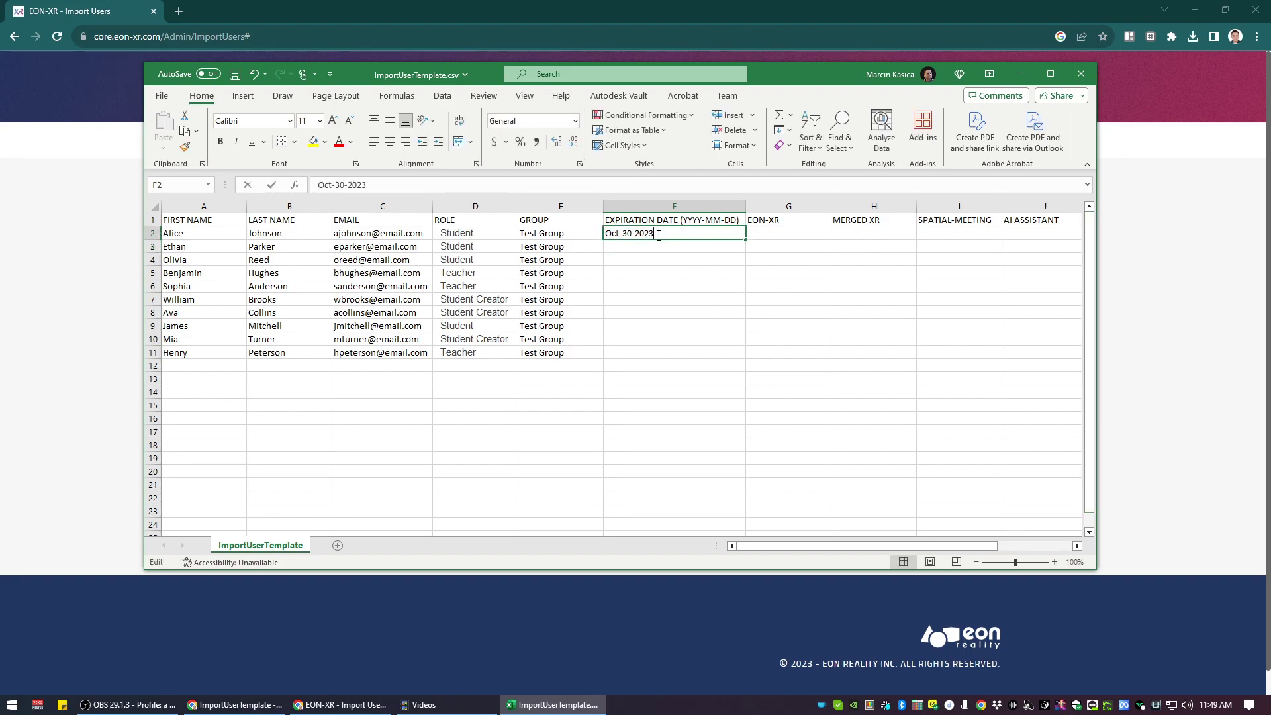
pyautogui.click(672, 287)
pyautogui.click(642, 235)
pyautogui.click(675, 272)
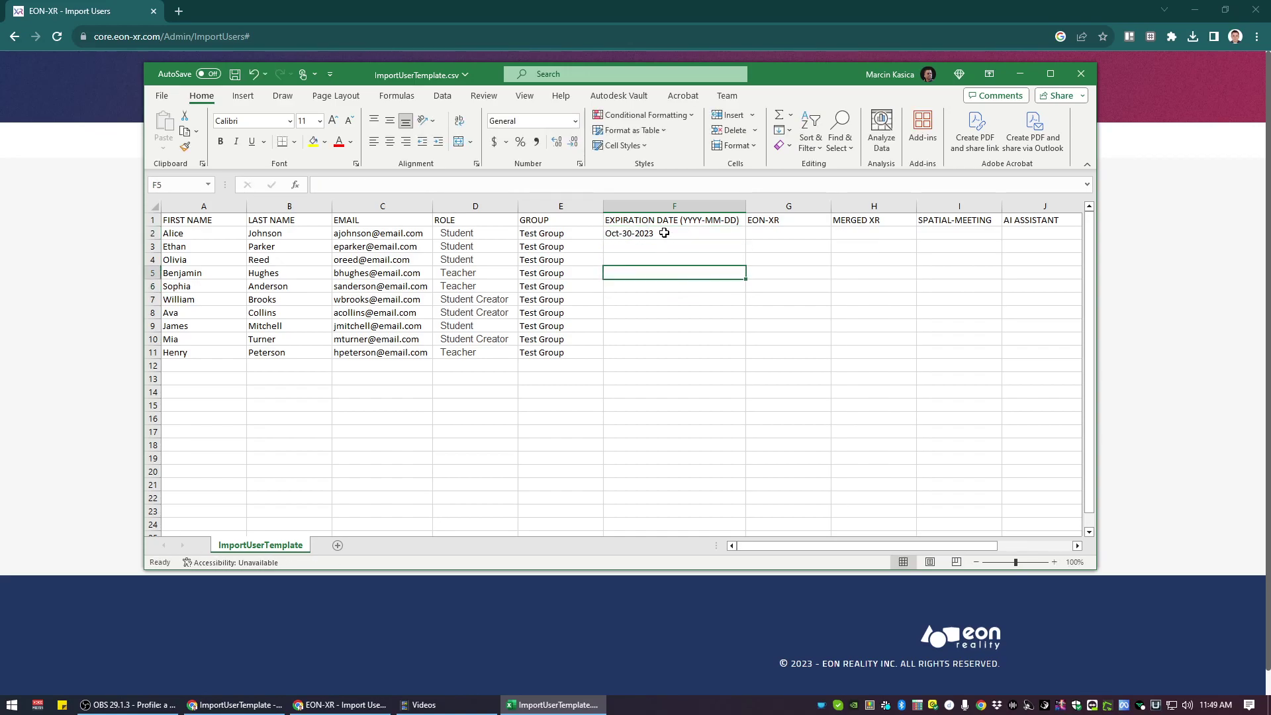
pyautogui.click(664, 233)
pyautogui.write('200')
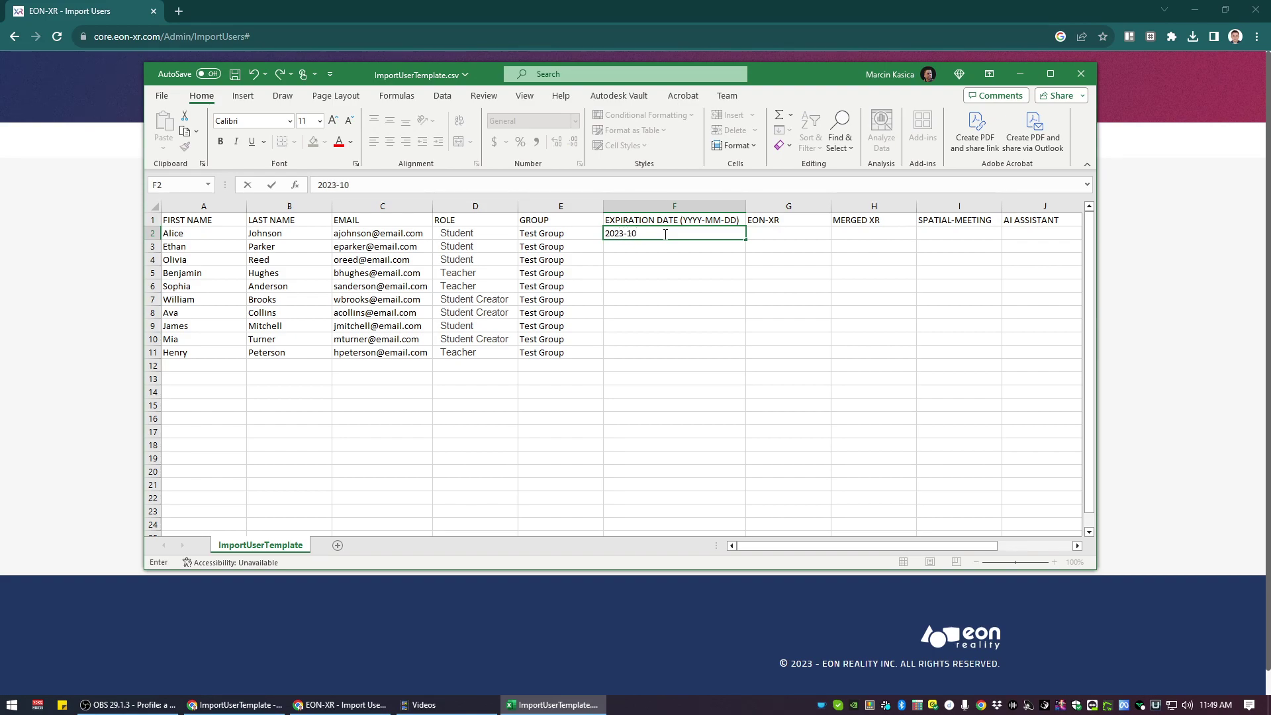
pyautogui.press('Return')
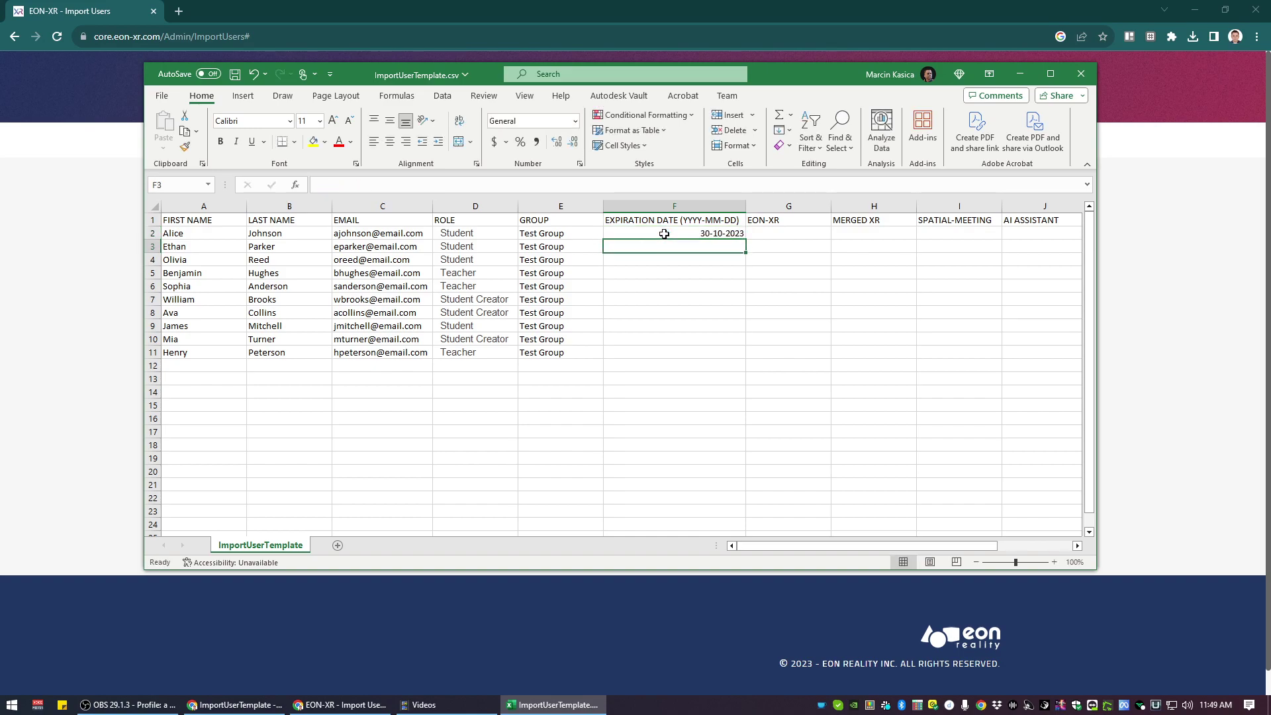
pyautogui.click(662, 233)
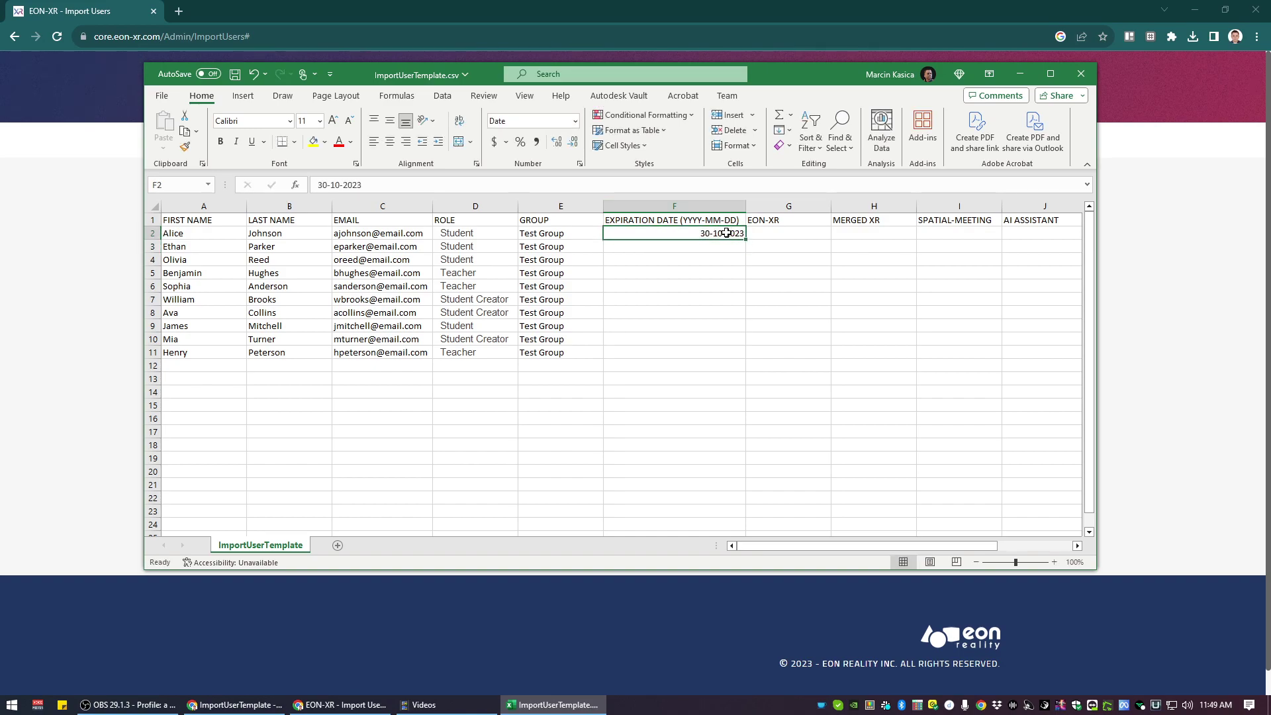
# Copy the 30-10-2023 date from F2 into F3:F11
pyautogui.hotkey('ctrl', 'c')
pyautogui.moveTo(709, 246); pyautogui.dragTo(705, 351)
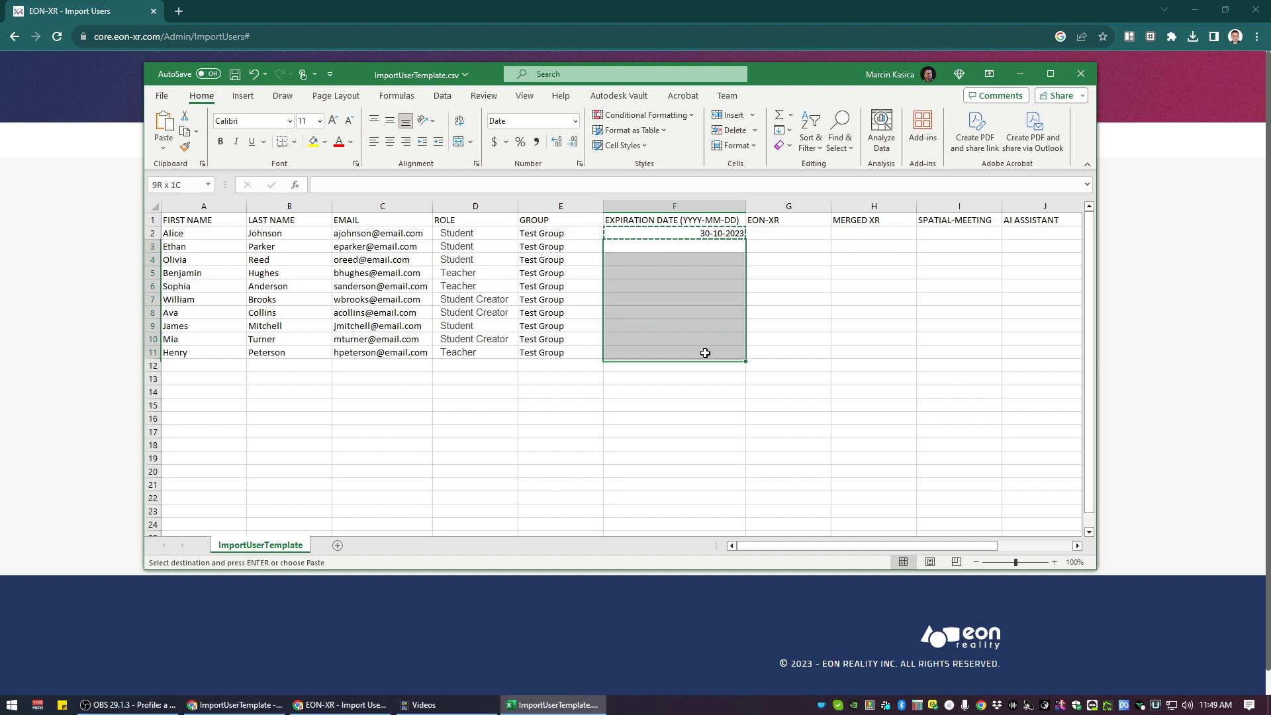
pyautogui.hotkey('ctrl', 'v')
pyautogui.click(704, 375)
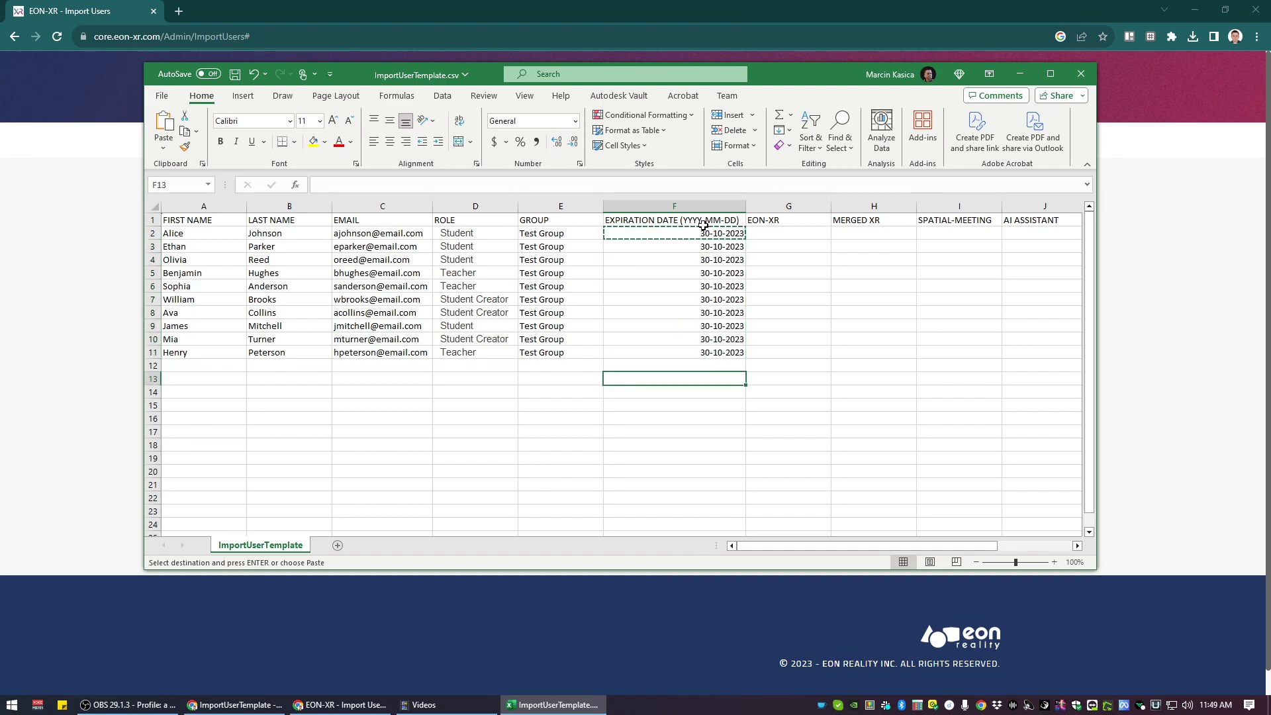
pyautogui.moveTo(704, 233); pyautogui.dragTo(721, 354)
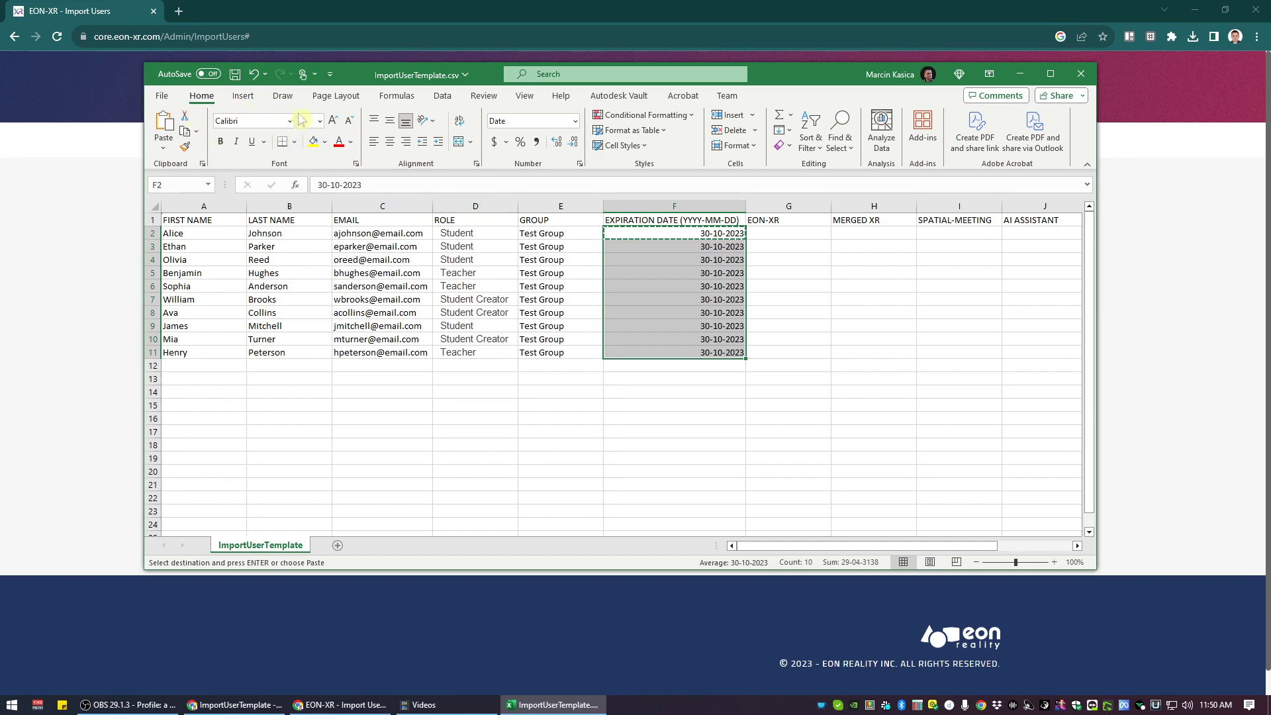
# Apply the 2012-03-14 date format to F2:F11 so dates show 2023-10-30
pyautogui.hotkey('ctrl', 'v')
pyautogui.hotkey('ctrl', '1')
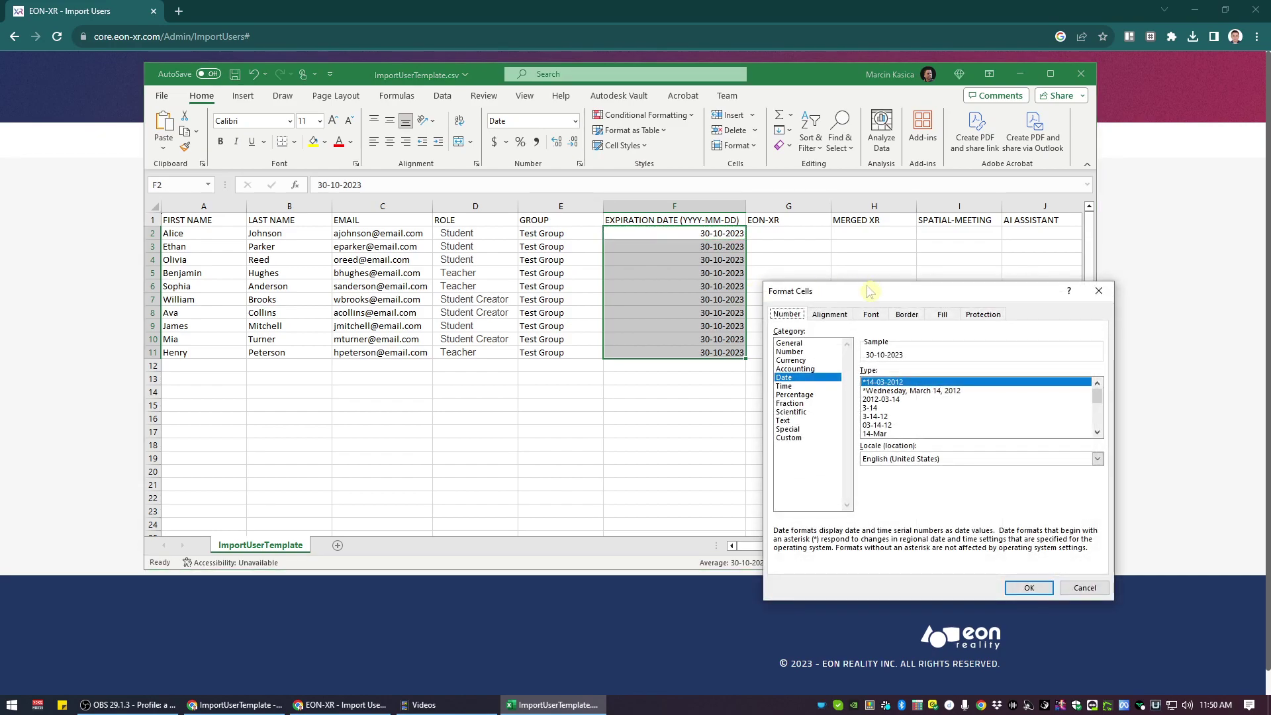
pyautogui.click(637, 359)
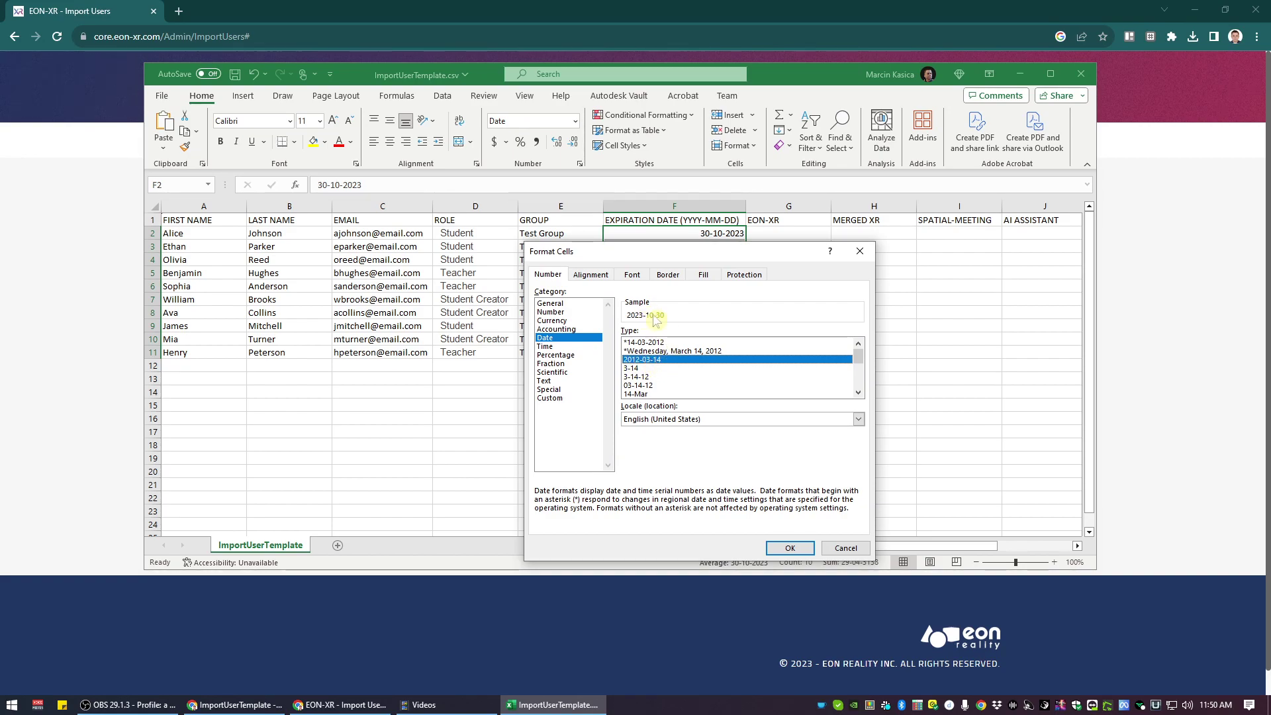
pyautogui.click(789, 548)
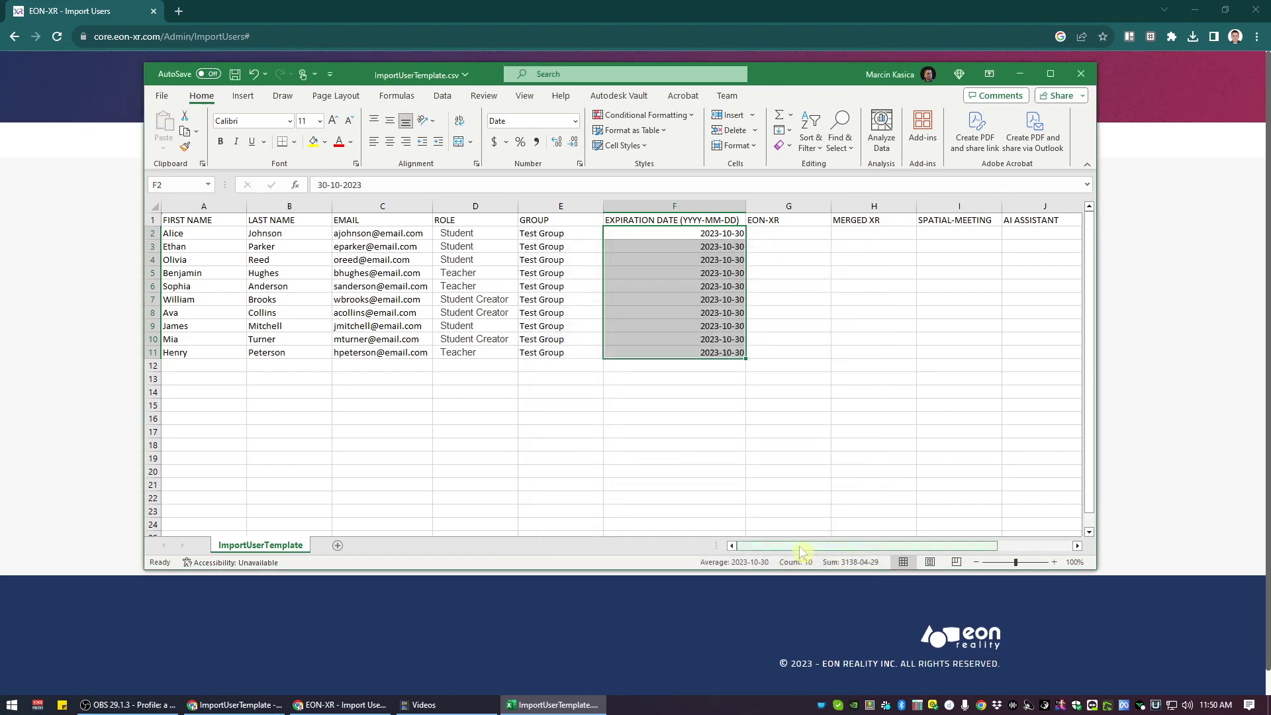
pyautogui.click(749, 432)
pyautogui.moveTo(723, 235); pyautogui.dragTo(728, 354)
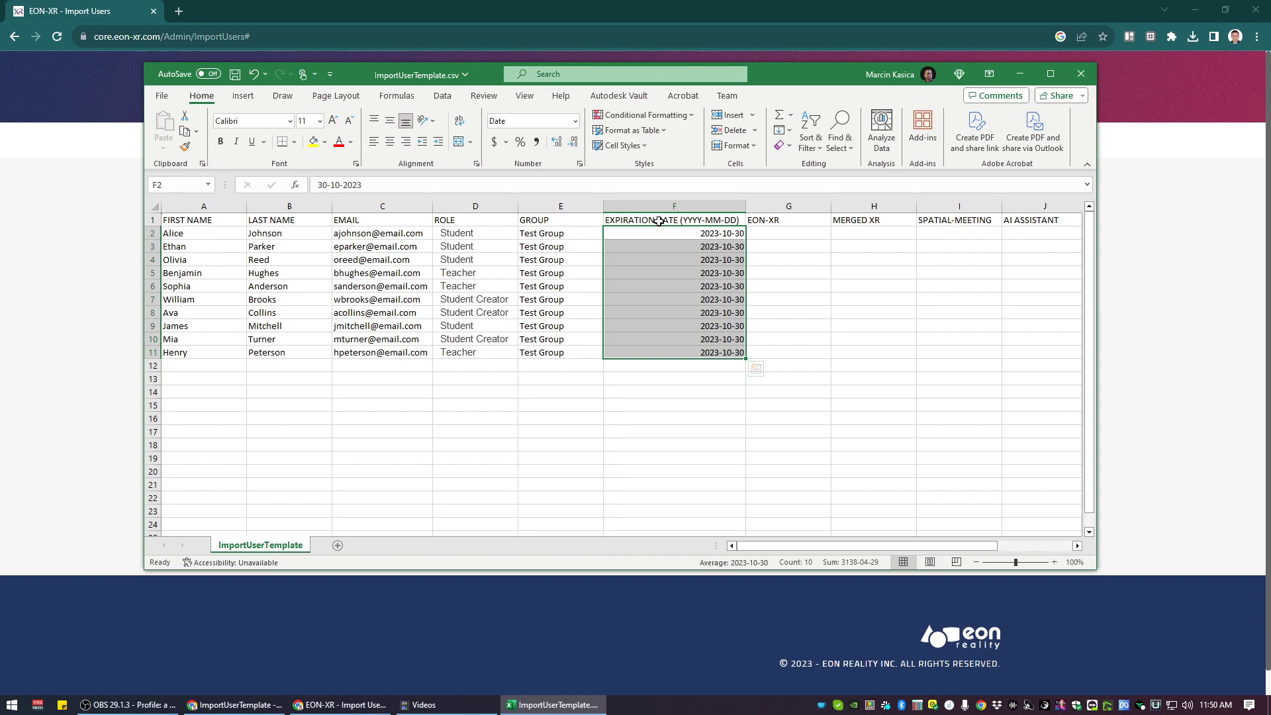
pyautogui.press('Up')
# AutoFit license columns G–L (EON-XR to METAVERSE BUILDER) to their headings, then minimize Excel
pyautogui.click(786, 231)
pyautogui.rightClick(786, 233)
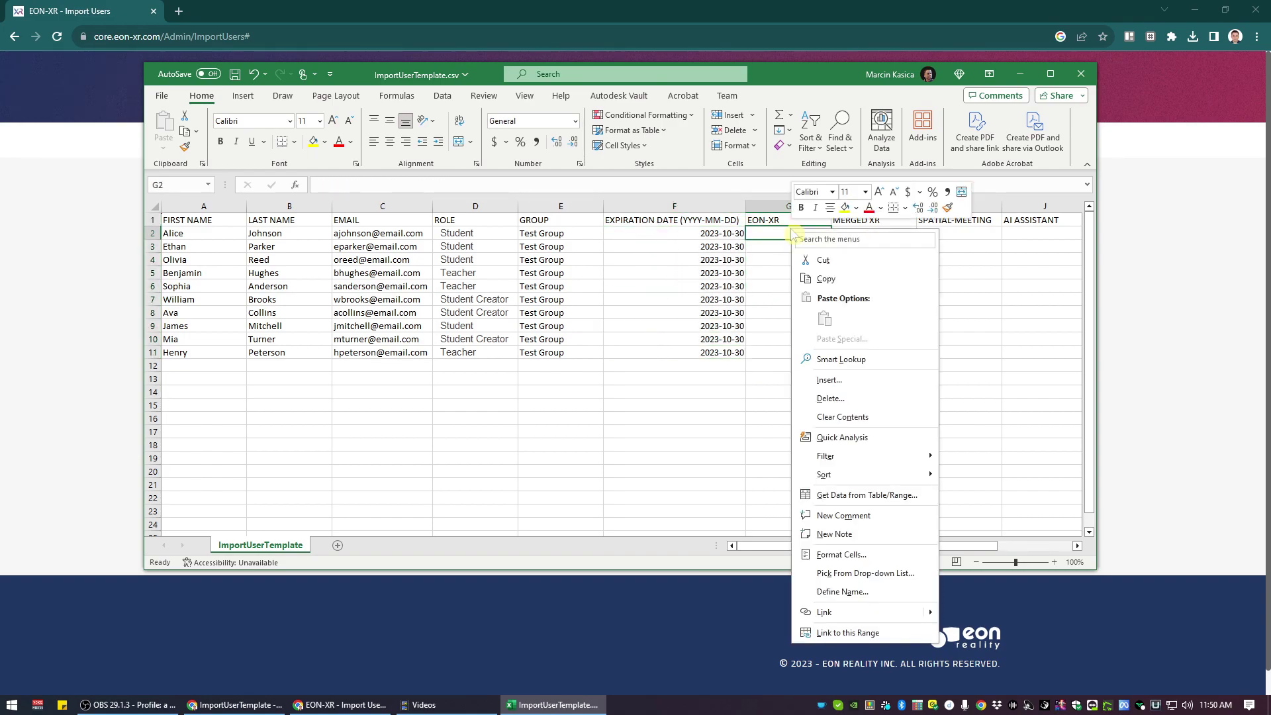
pyautogui.press('Escape')
pyautogui.moveTo(808, 546); pyautogui.dragTo(895, 546)
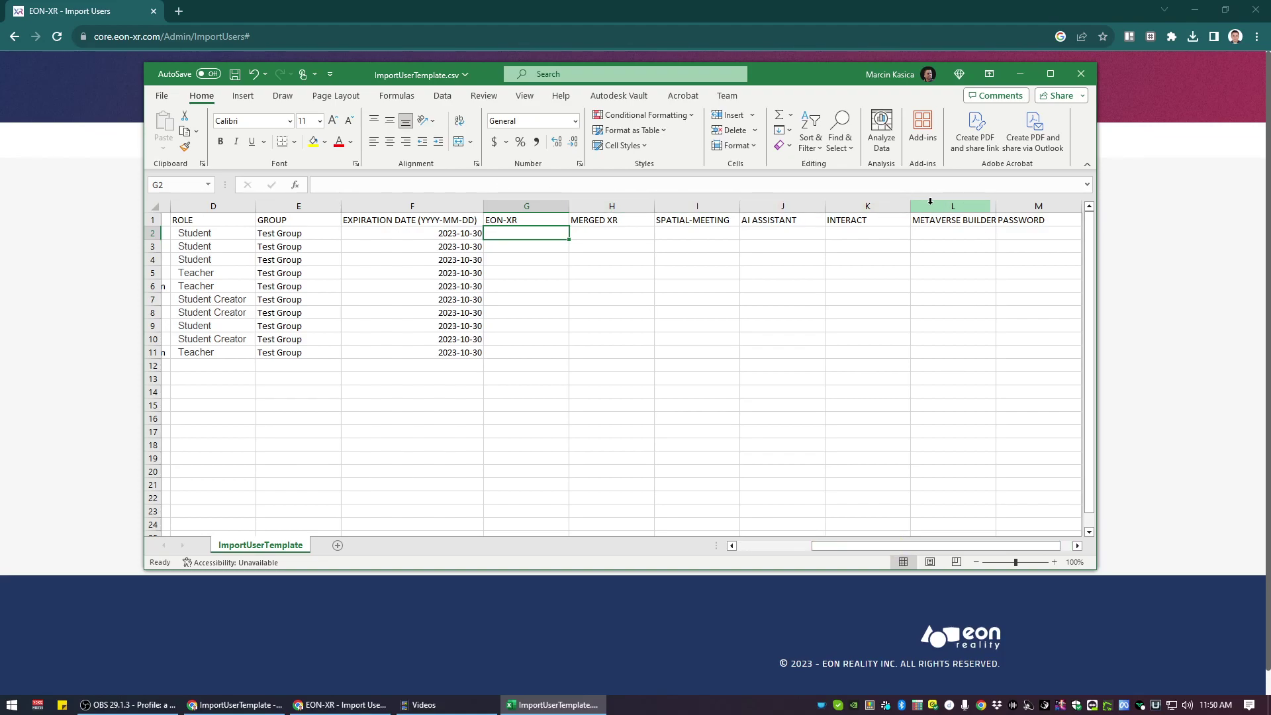
pyautogui.click(961, 247)
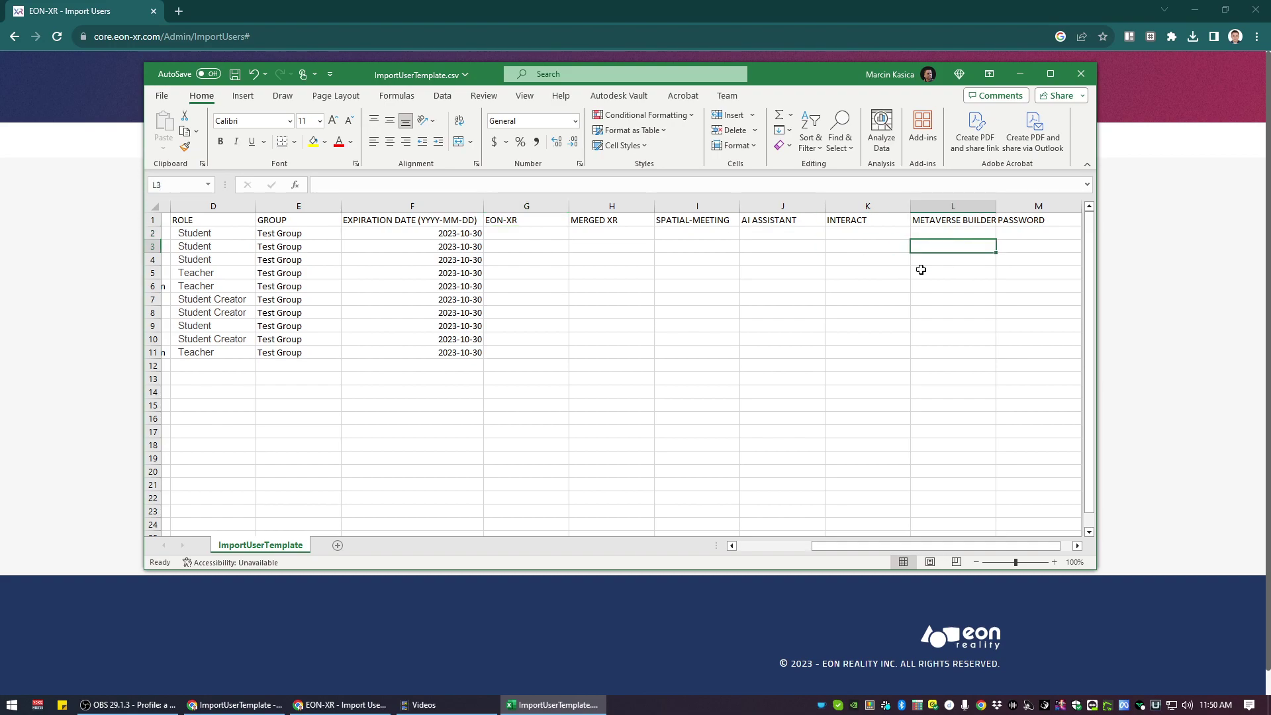
pyautogui.moveTo(549, 206); pyautogui.dragTo(995, 206)
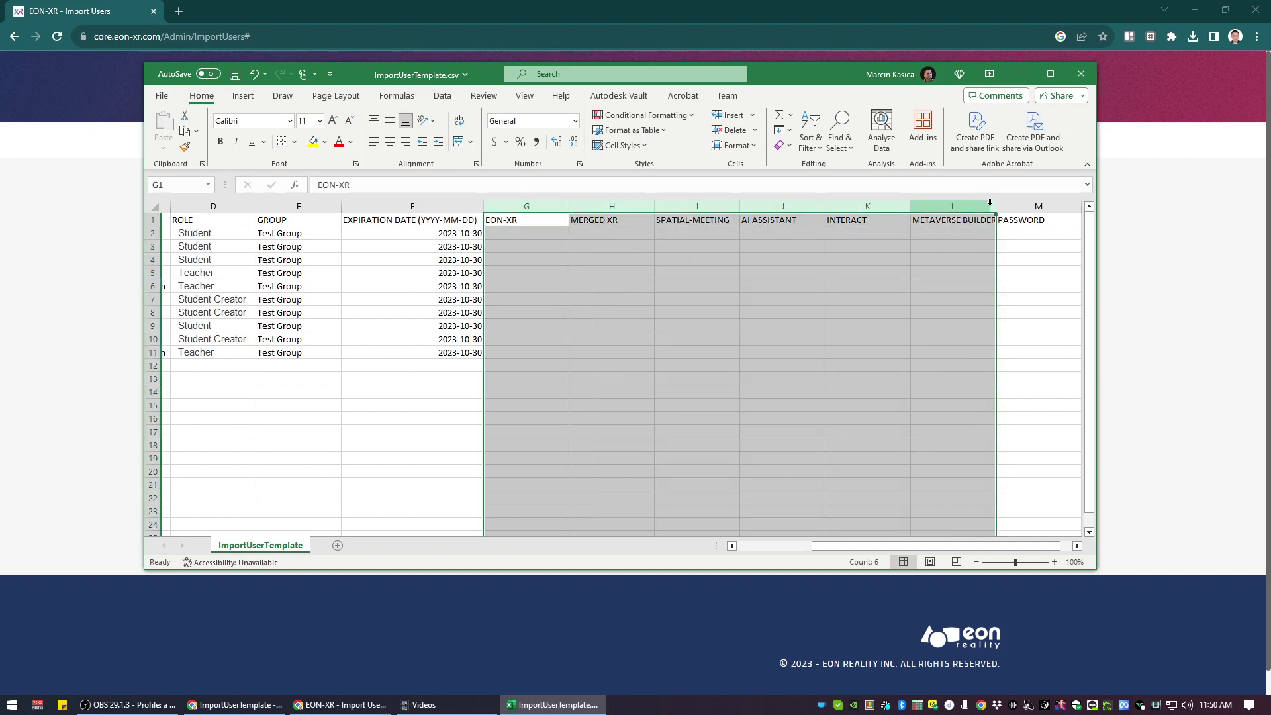
pyautogui.doubleClick(995, 206)
pyautogui.click(808, 298)
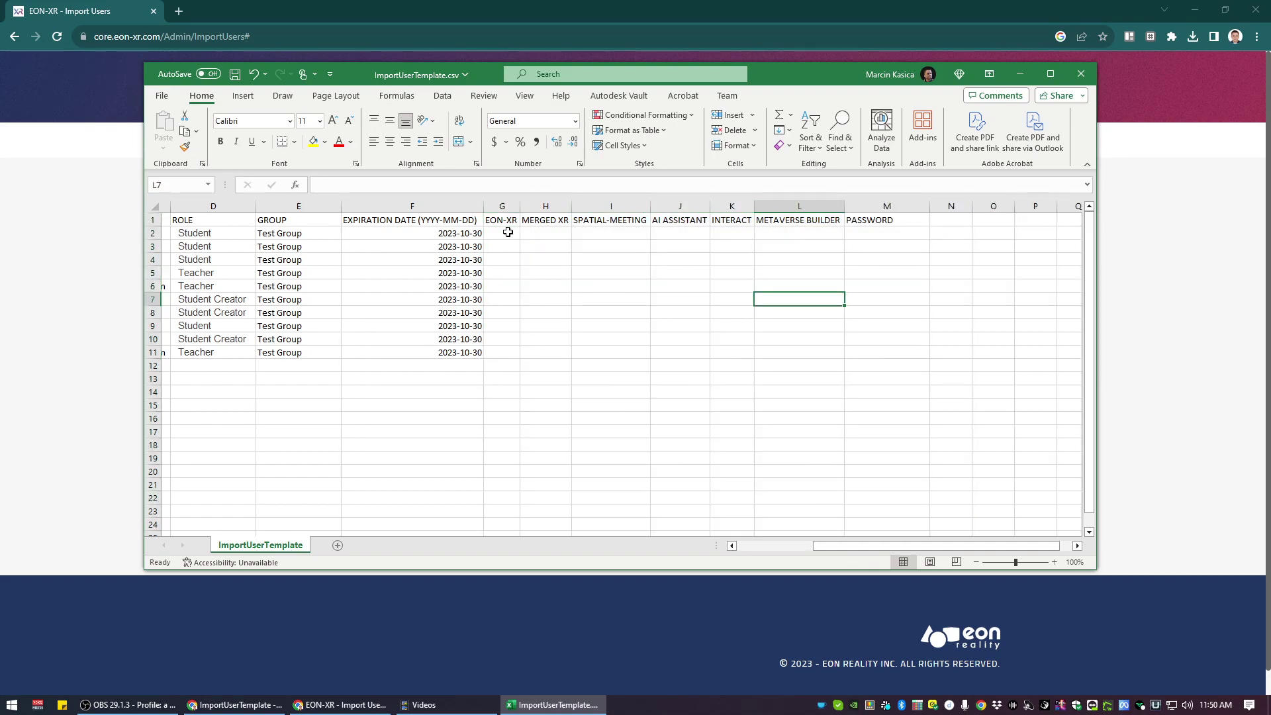
pyautogui.click(510, 233)
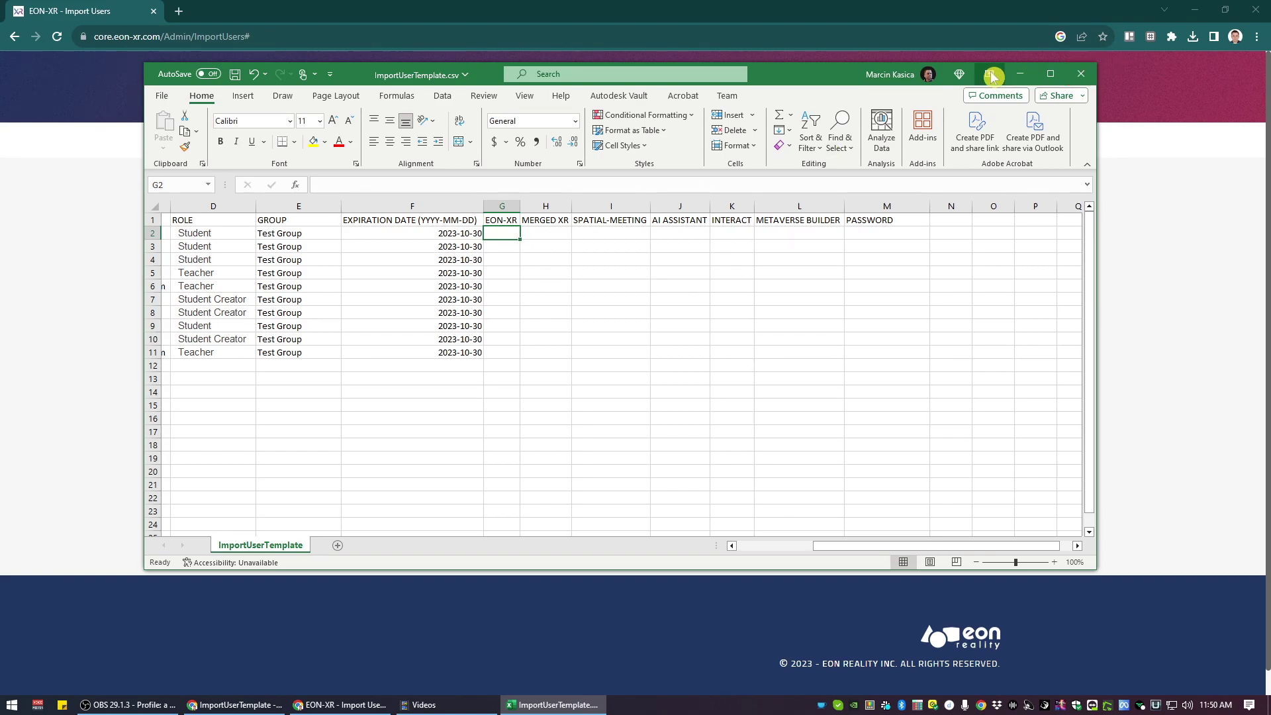
pyautogui.click(1020, 73)
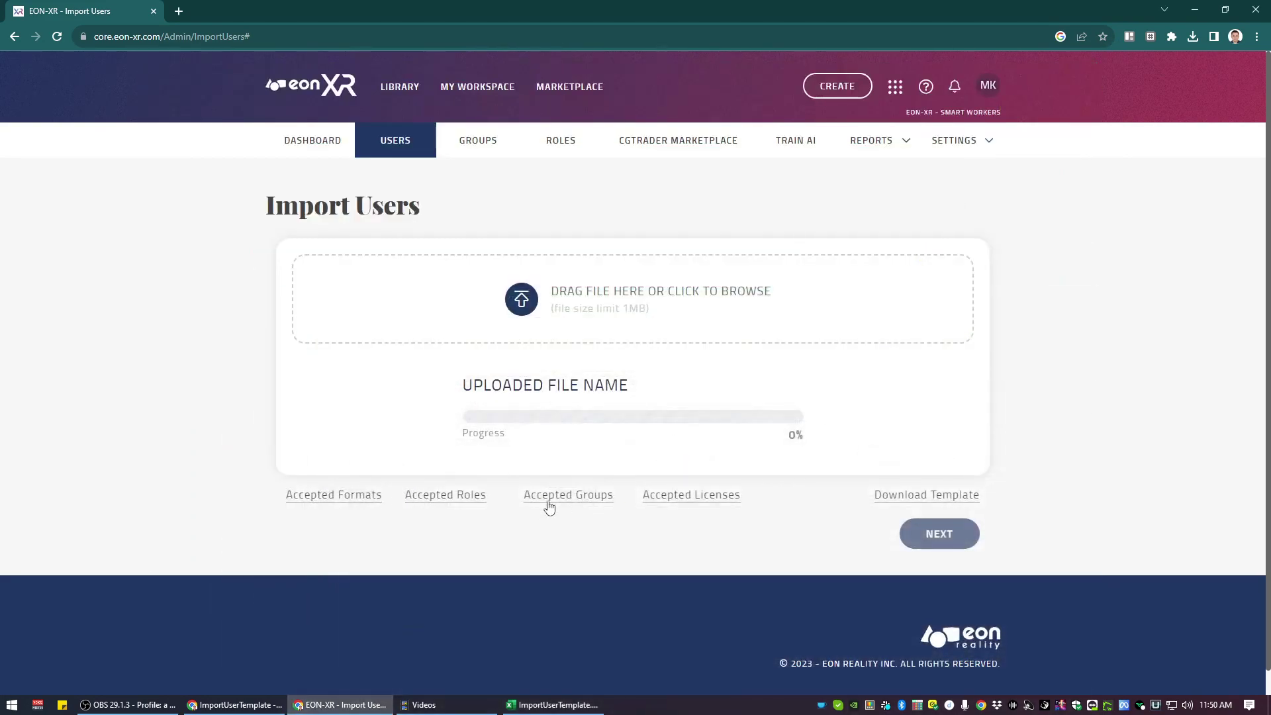
# Open the Accepted Licenses note and highlight its EON-XR minimum requirement
pyautogui.click(694, 499)
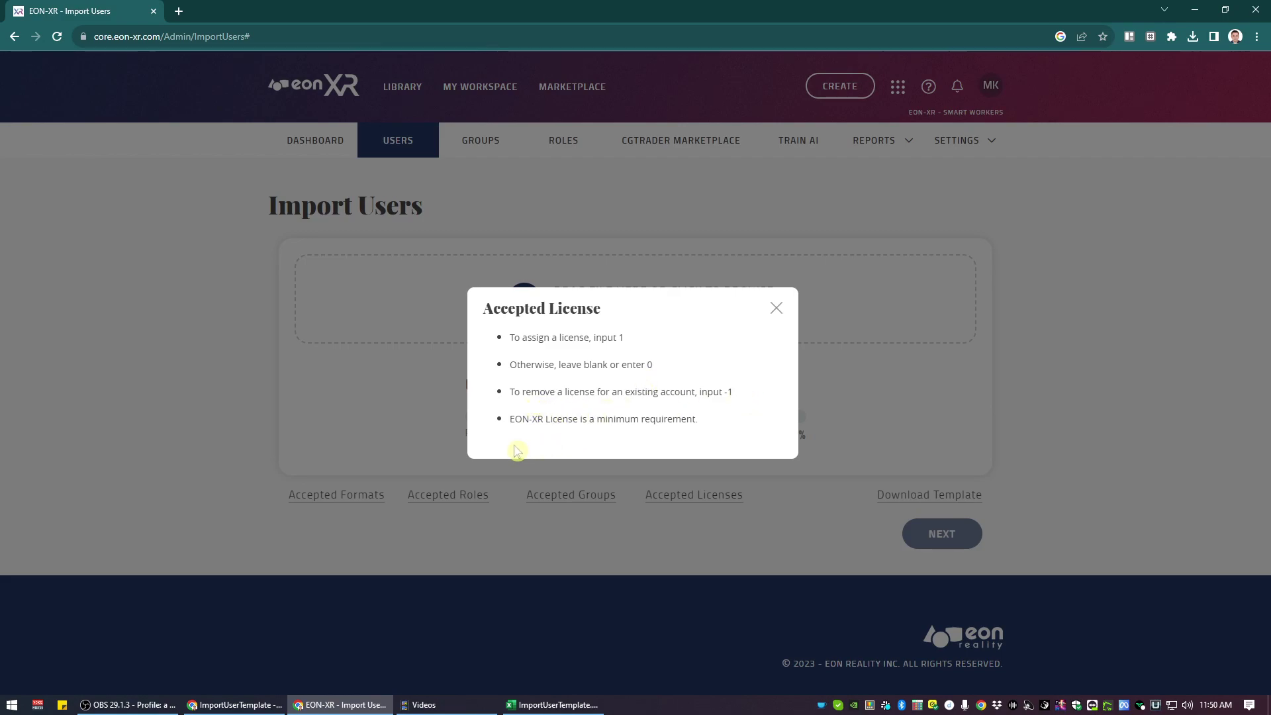
pyautogui.moveTo(513, 419); pyautogui.dragTo(550, 423)
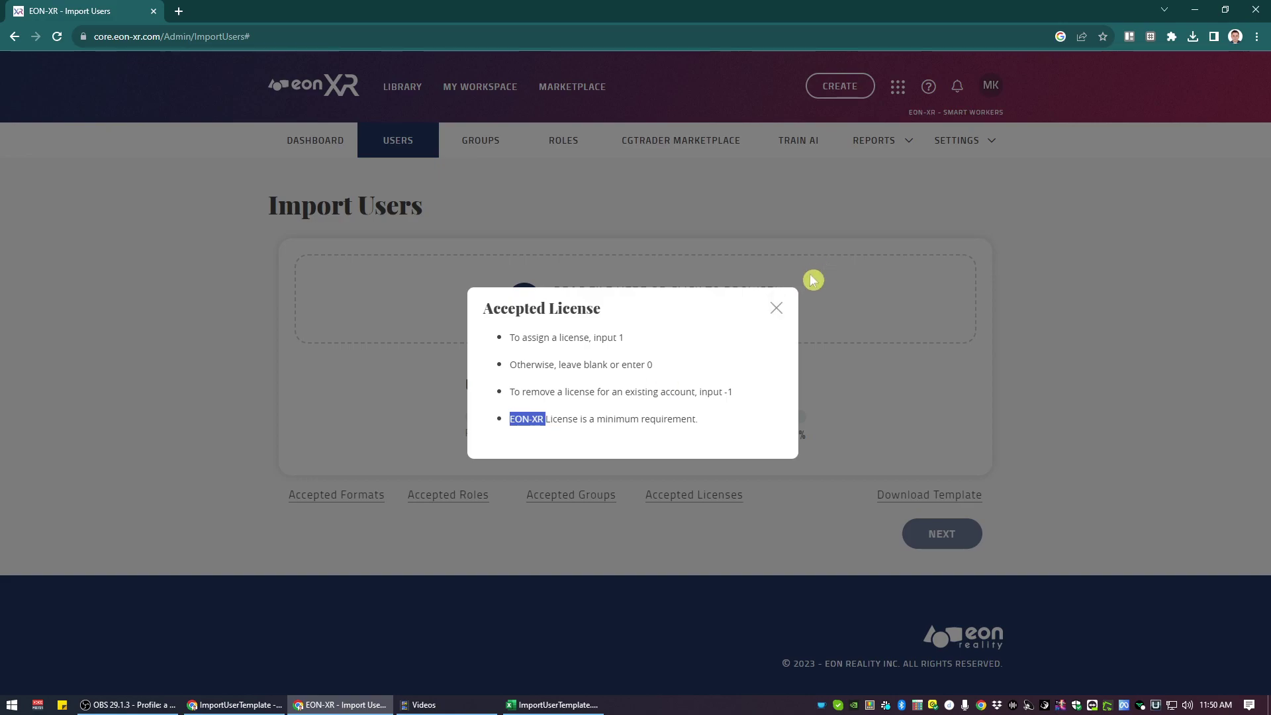
# Back in the template, enter 1 in G2 and copy it down the EON-XR column to G3:G11
pyautogui.click(777, 309)
pyautogui.hotkey('alt', 'Tab')
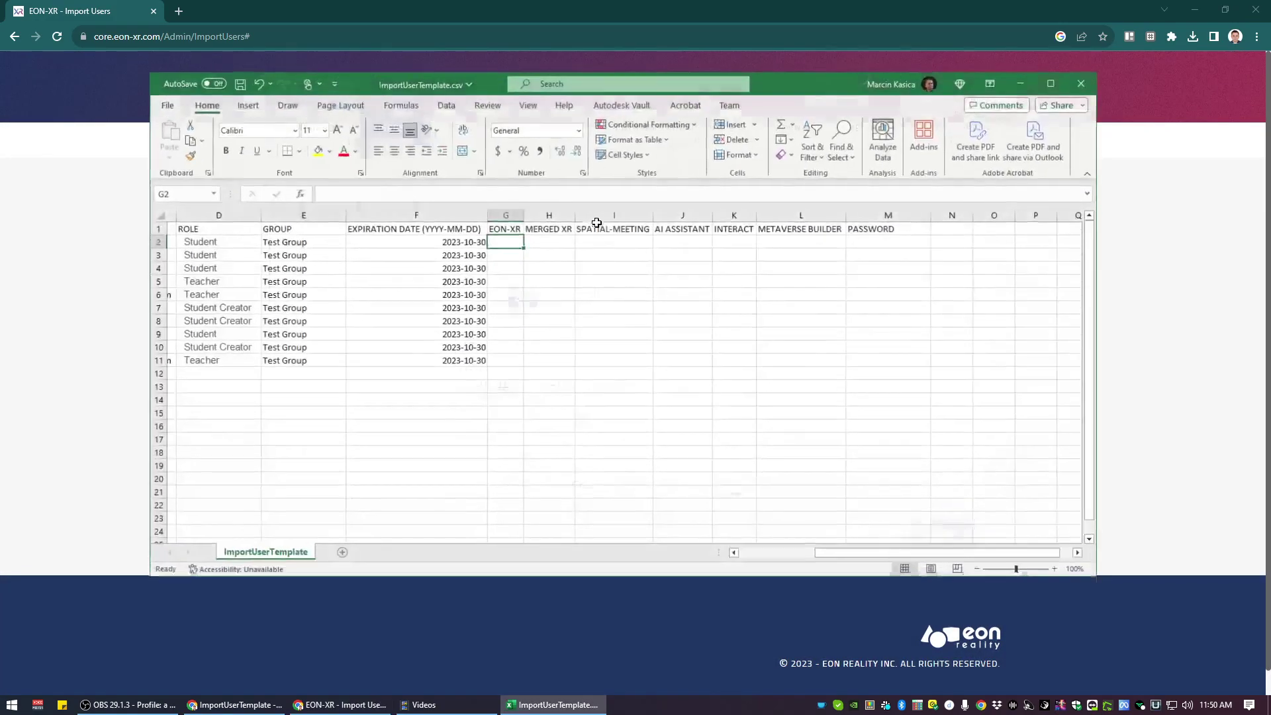
pyautogui.click(513, 285)
pyautogui.click(508, 235)
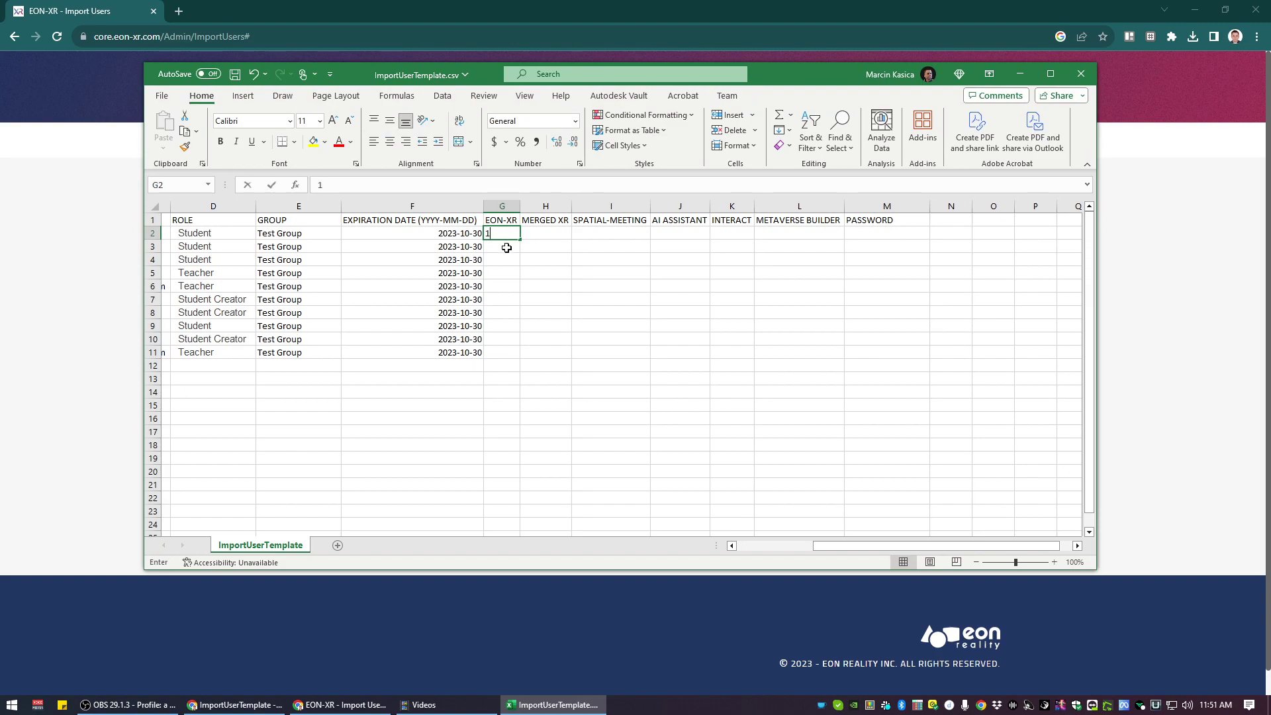
pyautogui.write('1')
pyautogui.press('Return')
pyautogui.click(506, 235)
pyautogui.hotkey('ctrl', 'c')
pyautogui.moveTo(505, 247); pyautogui.dragTo(505, 352)
pyautogui.hotkey('ctrl', 'v')
# Paste a 1 into license cells H2, I3, L2, L3, J2 and J3
pyautogui.moveTo(853, 546); pyautogui.dragTo(779, 546)
pyautogui.click(822, 262)
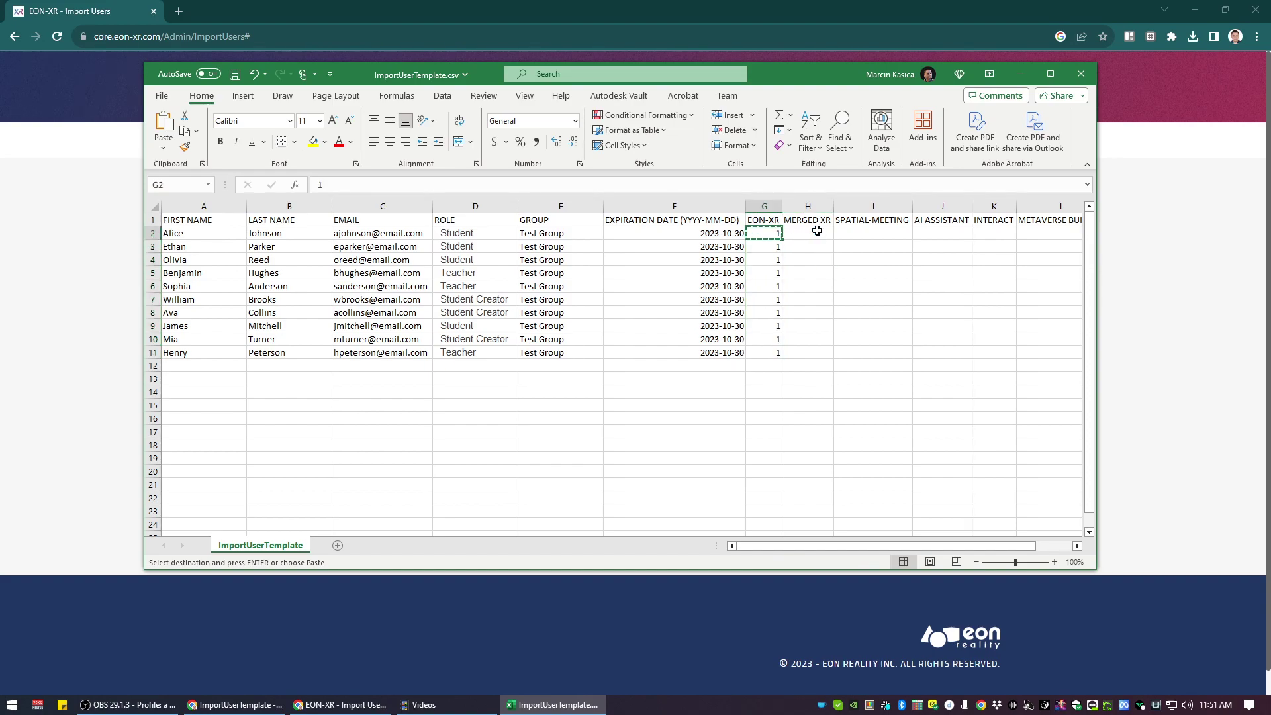
pyautogui.click(812, 233)
pyautogui.hotkey('ctrl', 'v')
pyautogui.click(860, 247)
pyautogui.hotkey('ctrl', 'v')
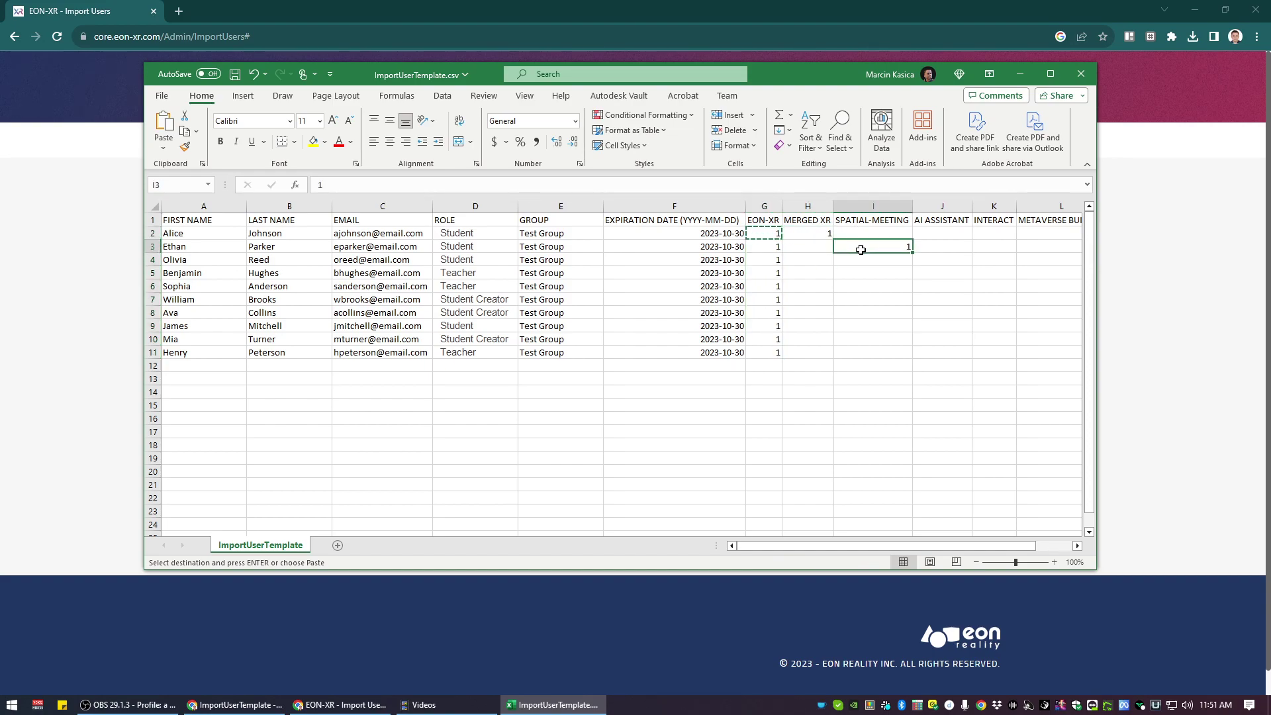
pyautogui.click(1040, 232)
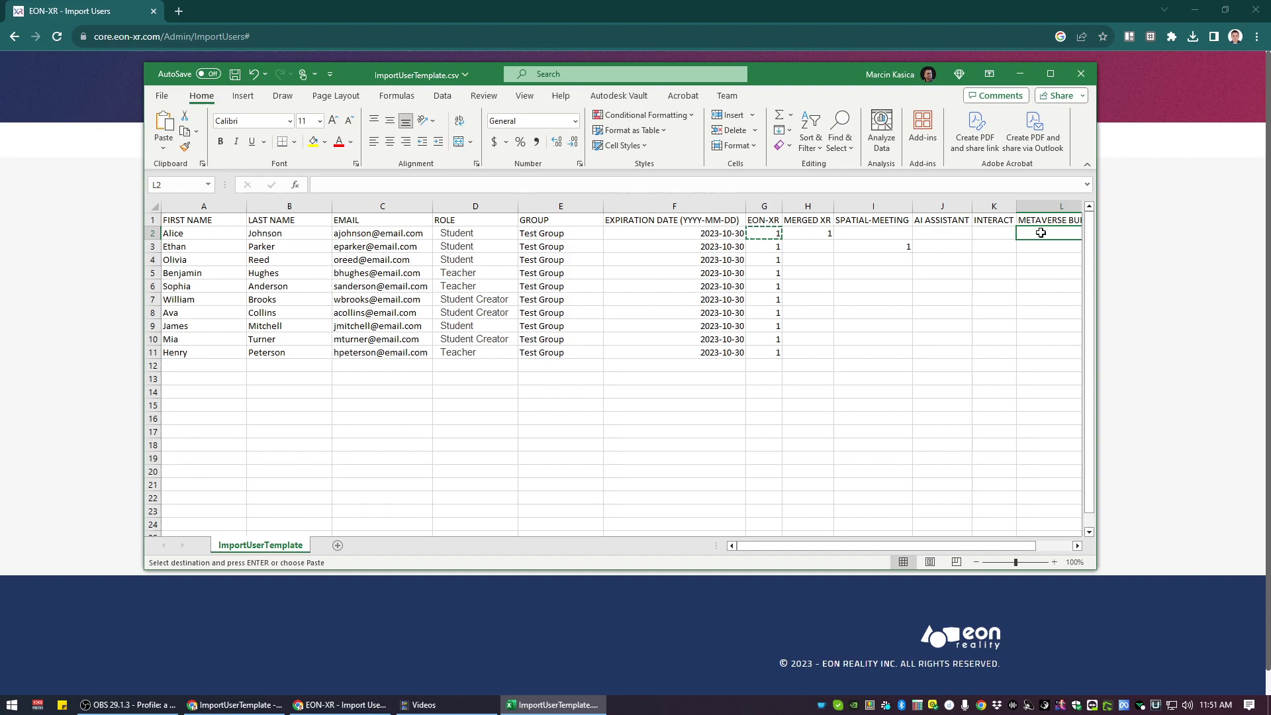
pyautogui.hotkey('ctrl', 'v')
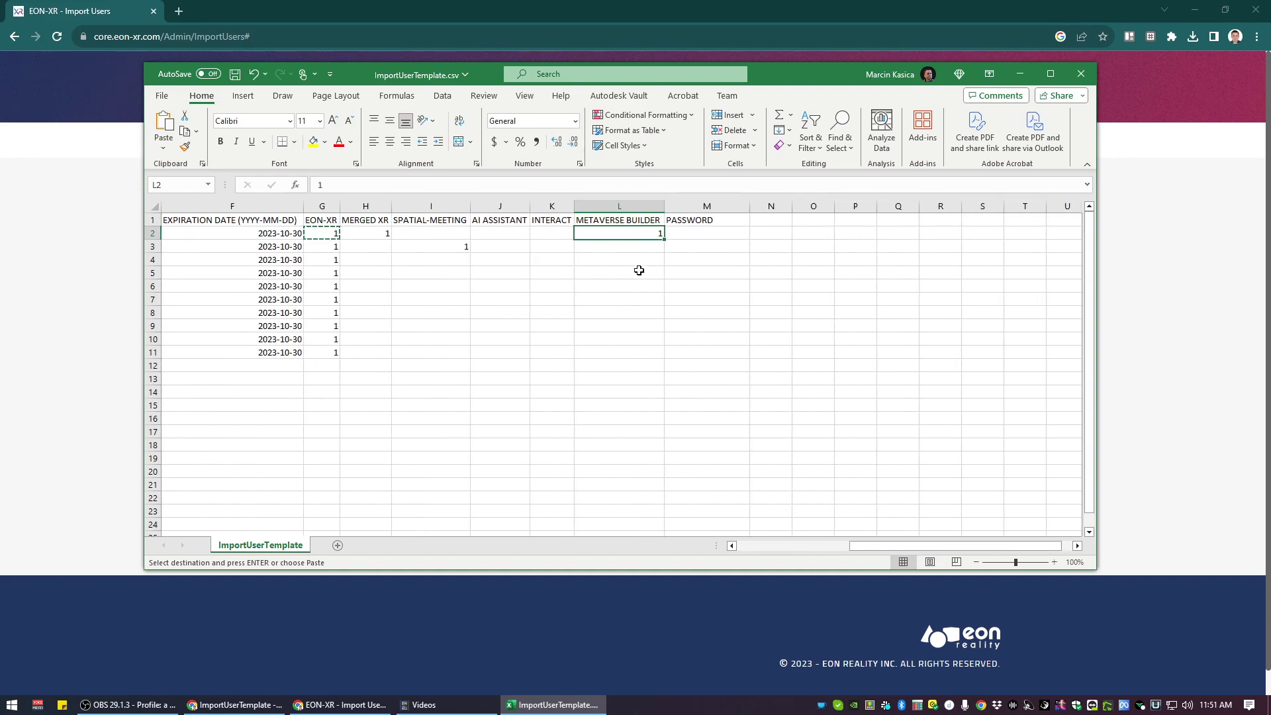
pyautogui.click(632, 249)
pyautogui.hotkey('ctrl', 'v')
pyautogui.click(499, 233)
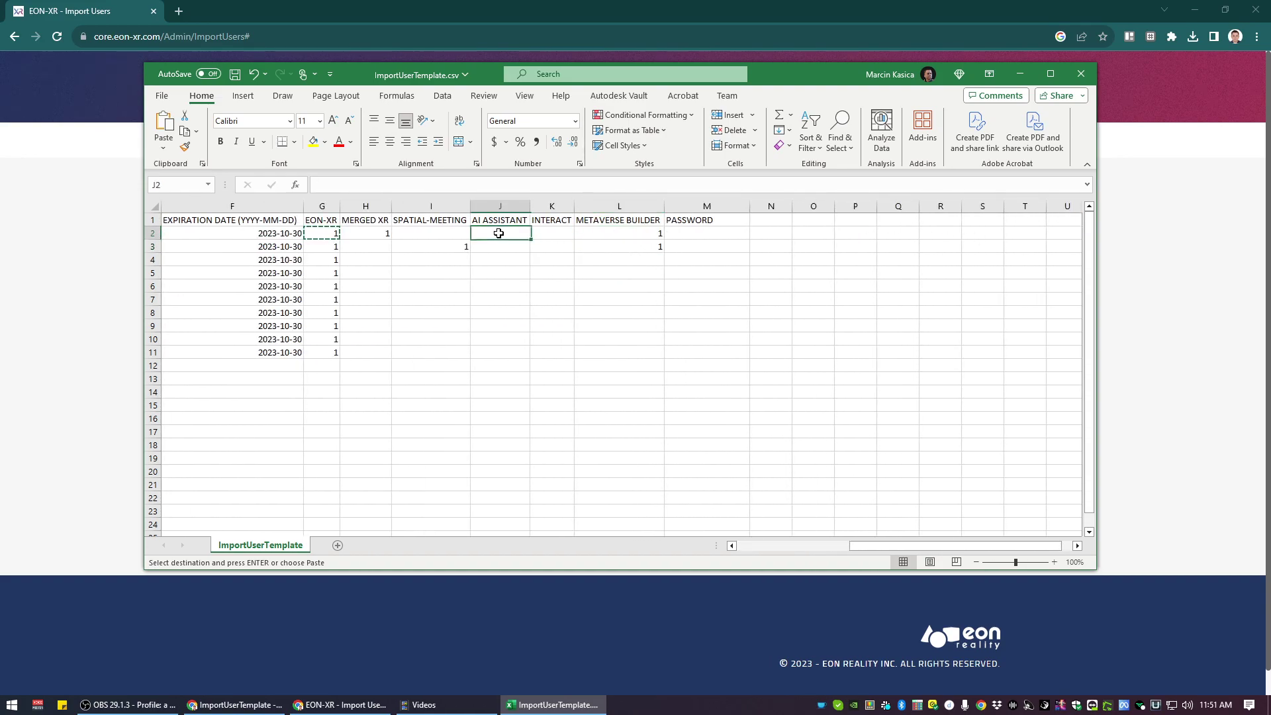
pyautogui.hotkey('ctrl', 'v')
pyautogui.click(510, 250)
pyautogui.hotkey('ctrl', 'v')
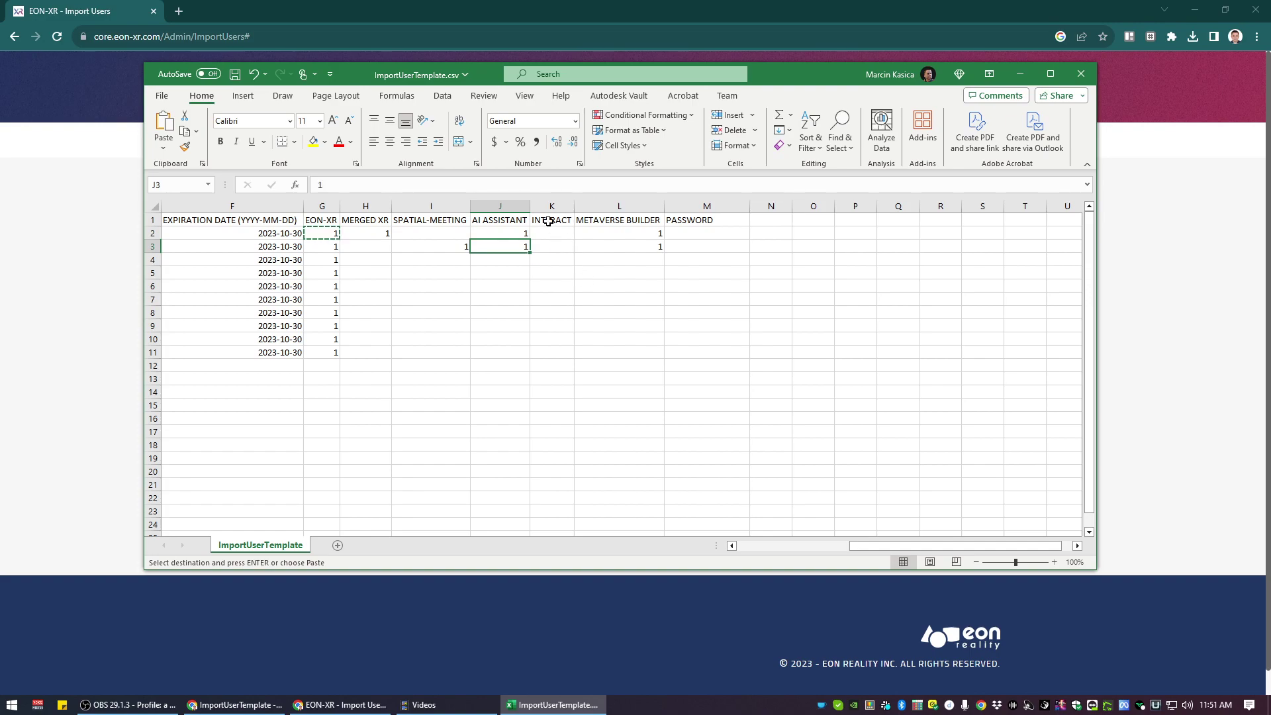
# Fill the remaining empty license cells in rows 2–3, including I2 and K2, with 0
pyautogui.click(552, 273)
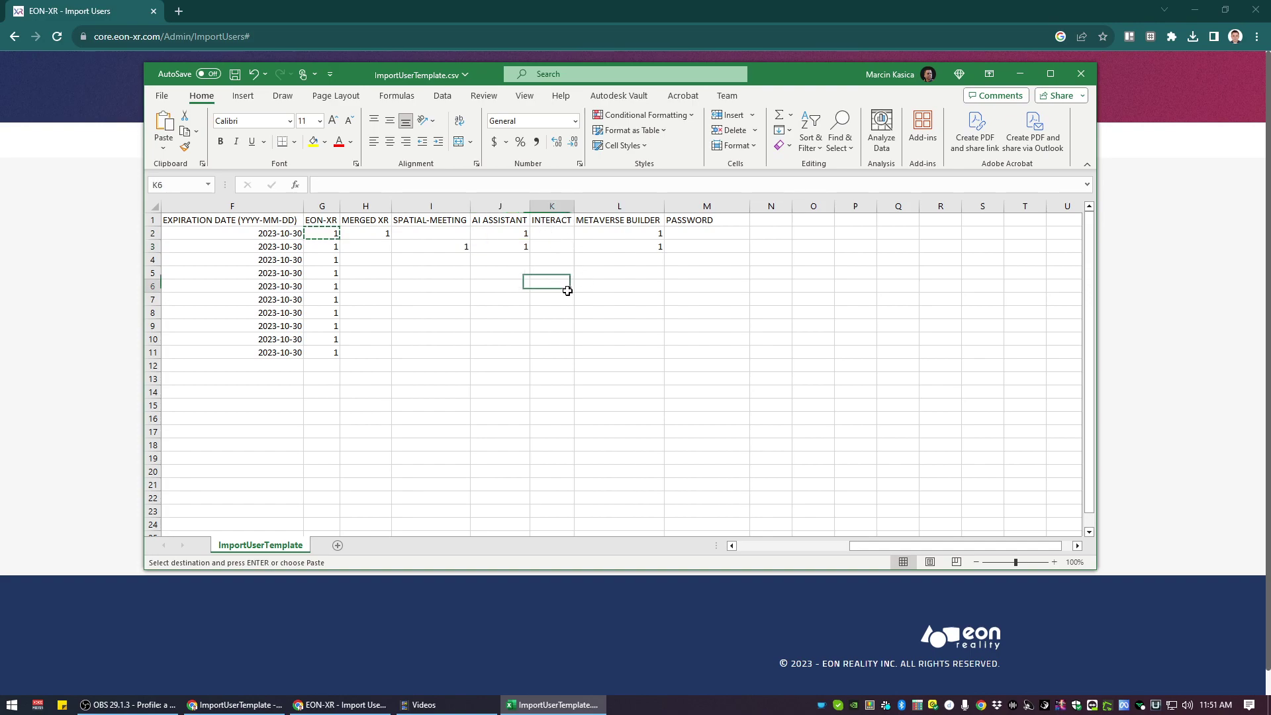
pyautogui.click(442, 235)
pyautogui.write('0')
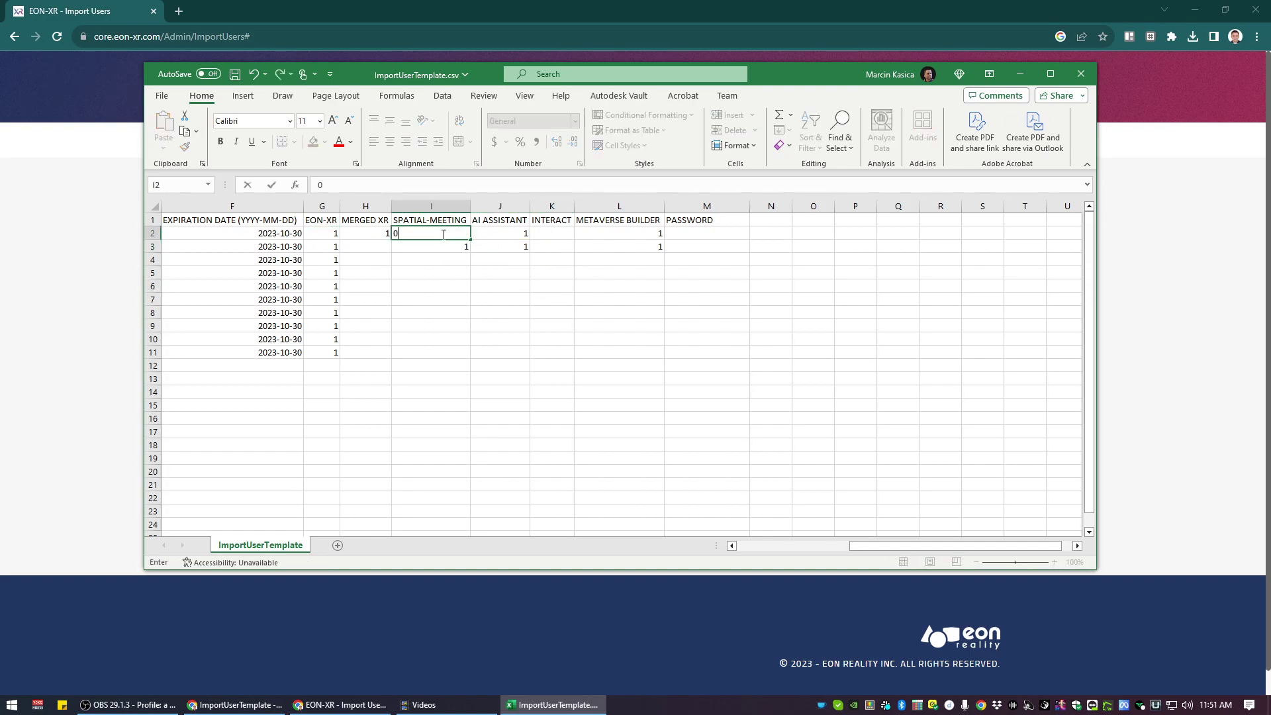
pyautogui.click(552, 239)
pyautogui.write('0')
pyautogui.press('Return')
pyautogui.write('0')
pyautogui.click(378, 248)
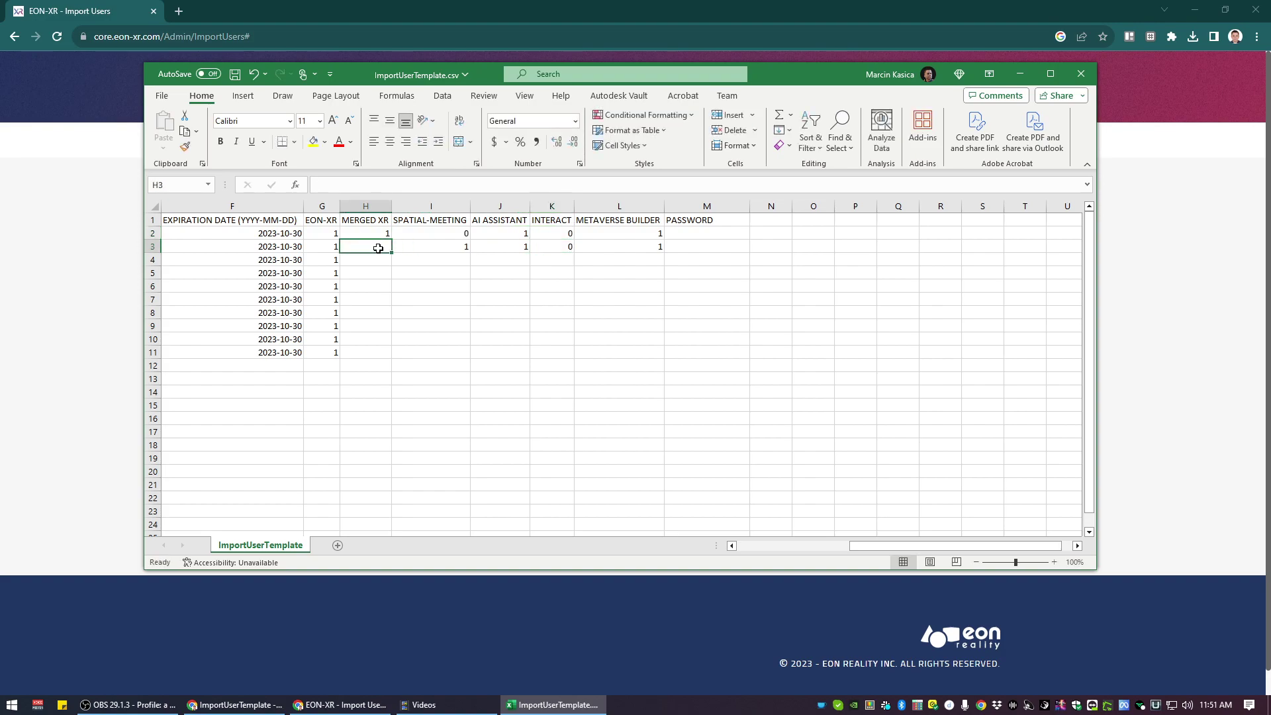
pyautogui.write('0')
pyautogui.press('Return')
# Enter 1 in every license column across row 4
pyautogui.write('1')
pyautogui.press('Tab')
pyautogui.write('1')
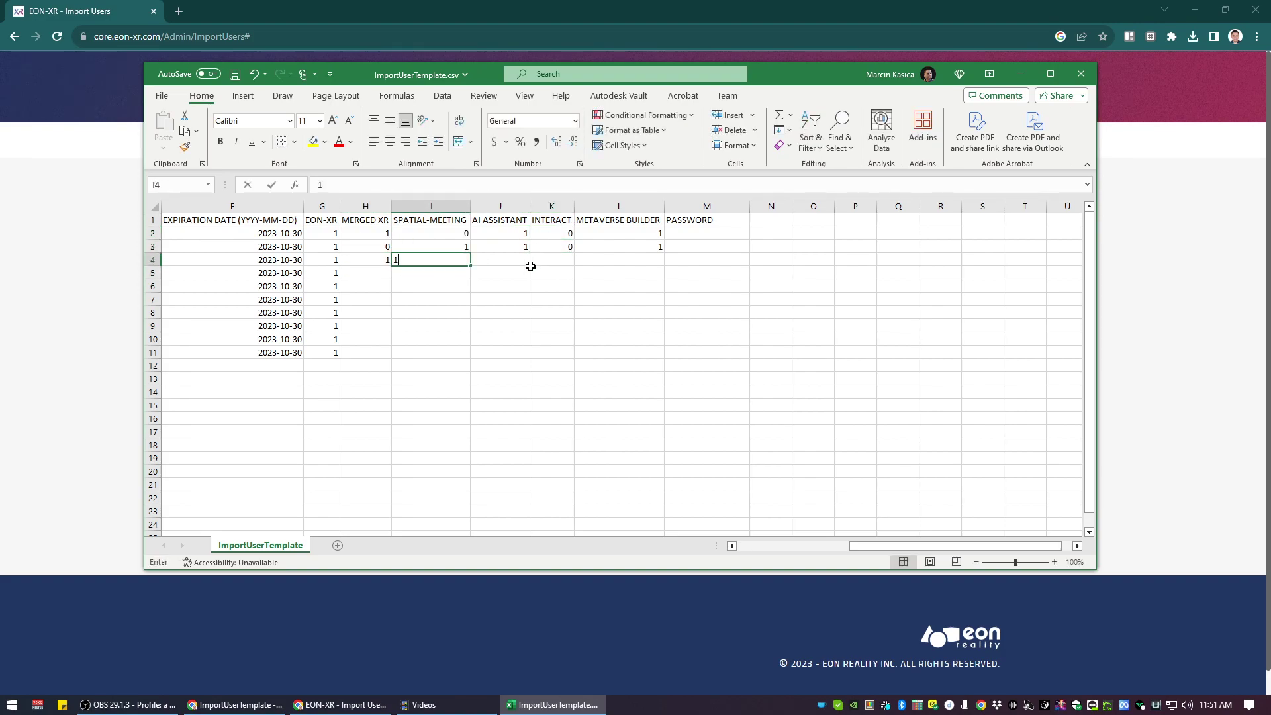
pyautogui.press('Tab')
pyautogui.write('1')
pyautogui.press('Tab')
pyautogui.write('1')
pyautogui.press('Tab')
pyautogui.write('1')
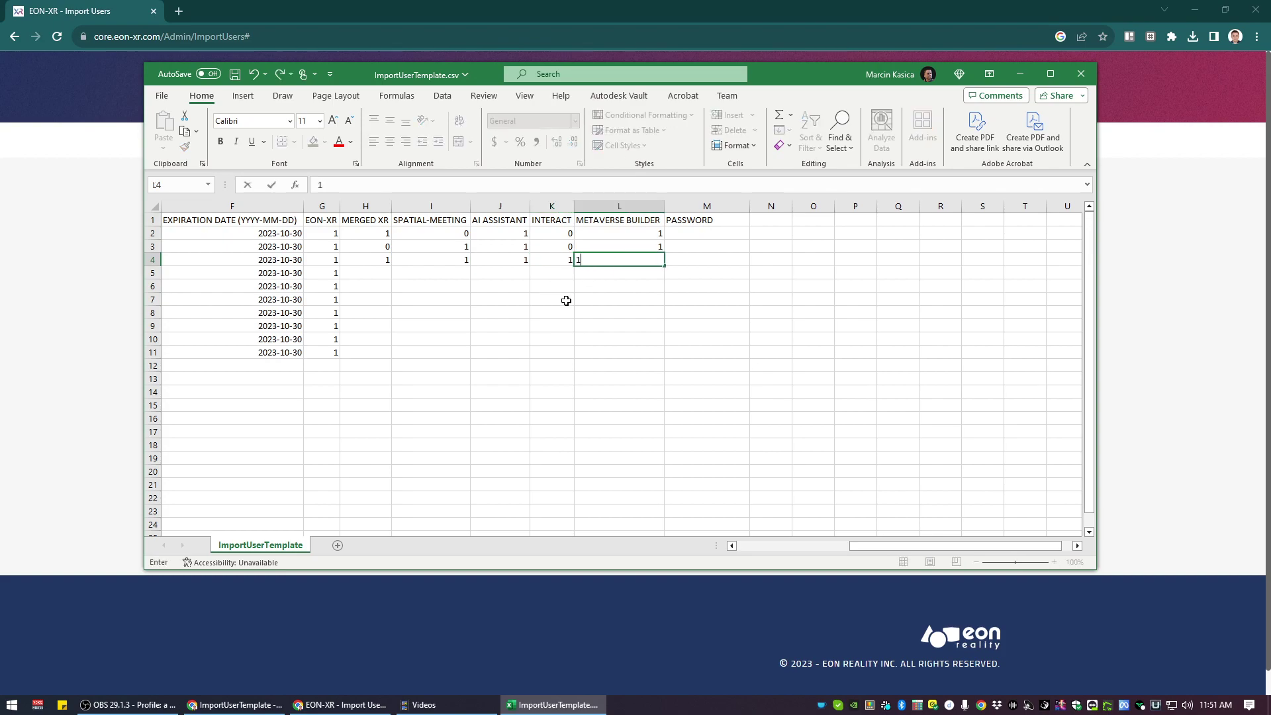
pyautogui.click(574, 300)
# Copy row 4's license values G4:L4 and paste them into rows 5–11
pyautogui.moveTo(329, 261); pyautogui.dragTo(660, 260)
pyautogui.hotkey('ctrl', 'c')
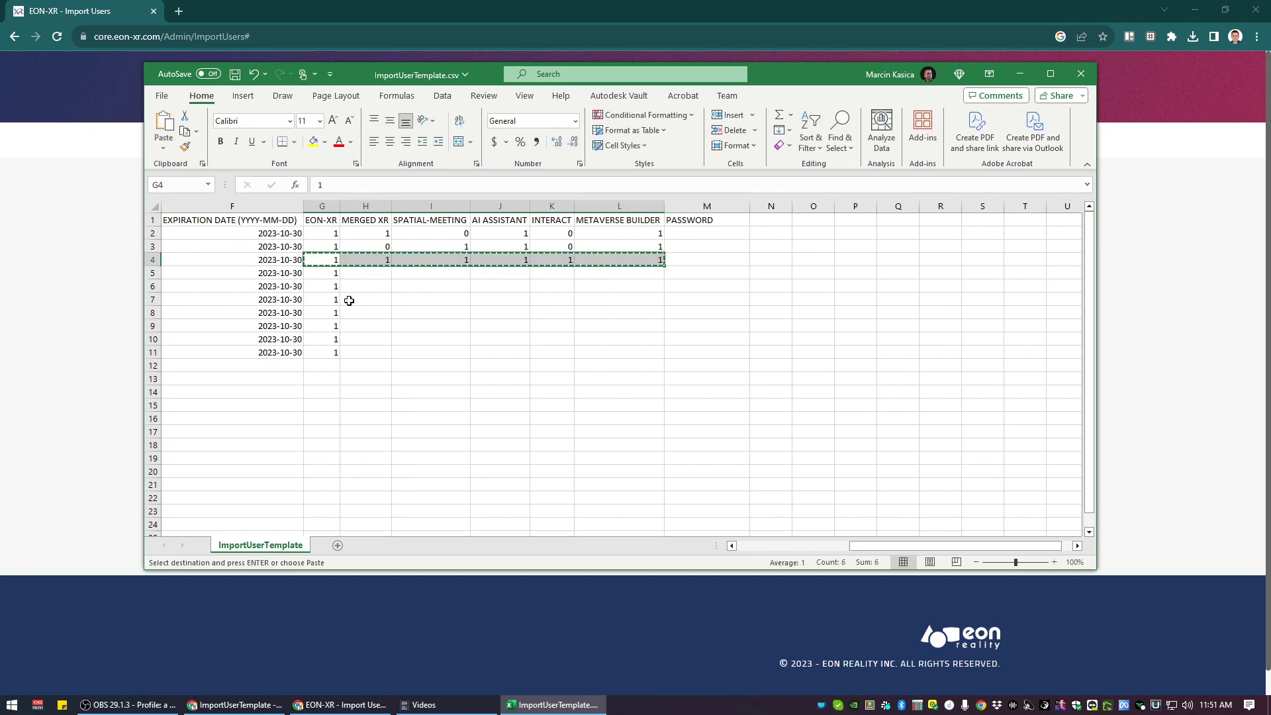
pyautogui.moveTo(331, 272); pyautogui.dragTo(630, 349)
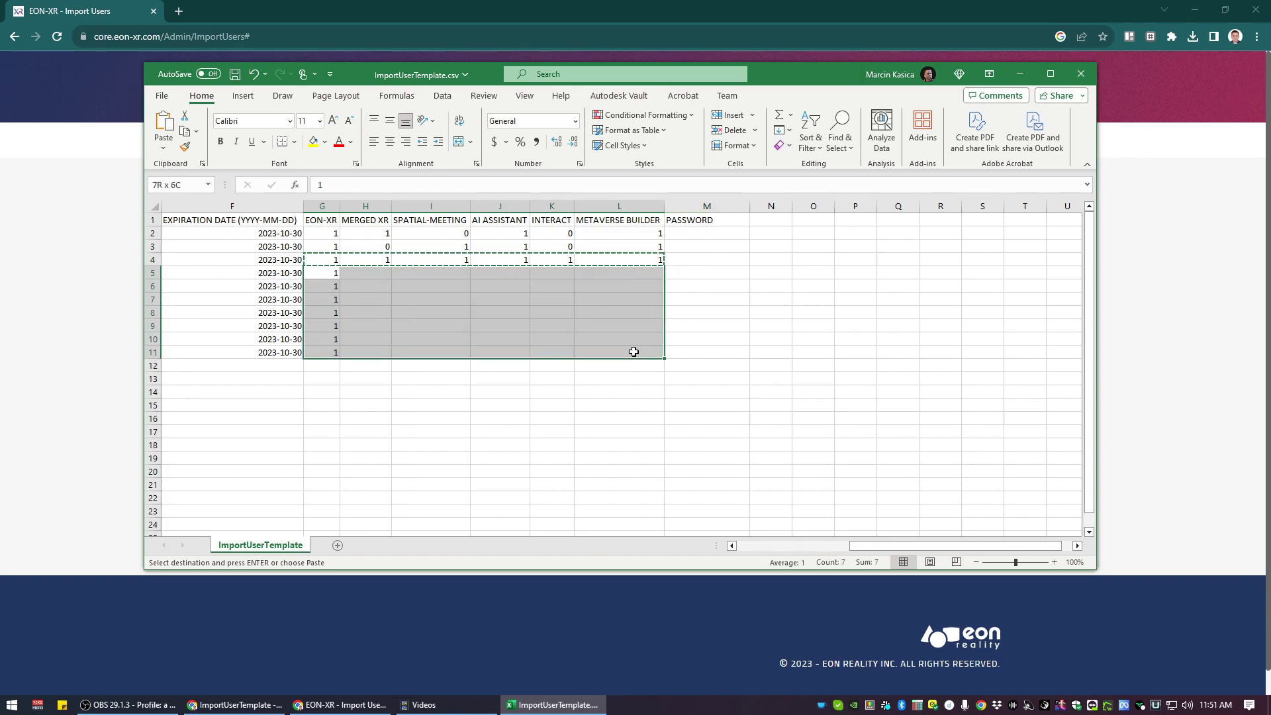
pyautogui.hotkey('ctrl', 'v')
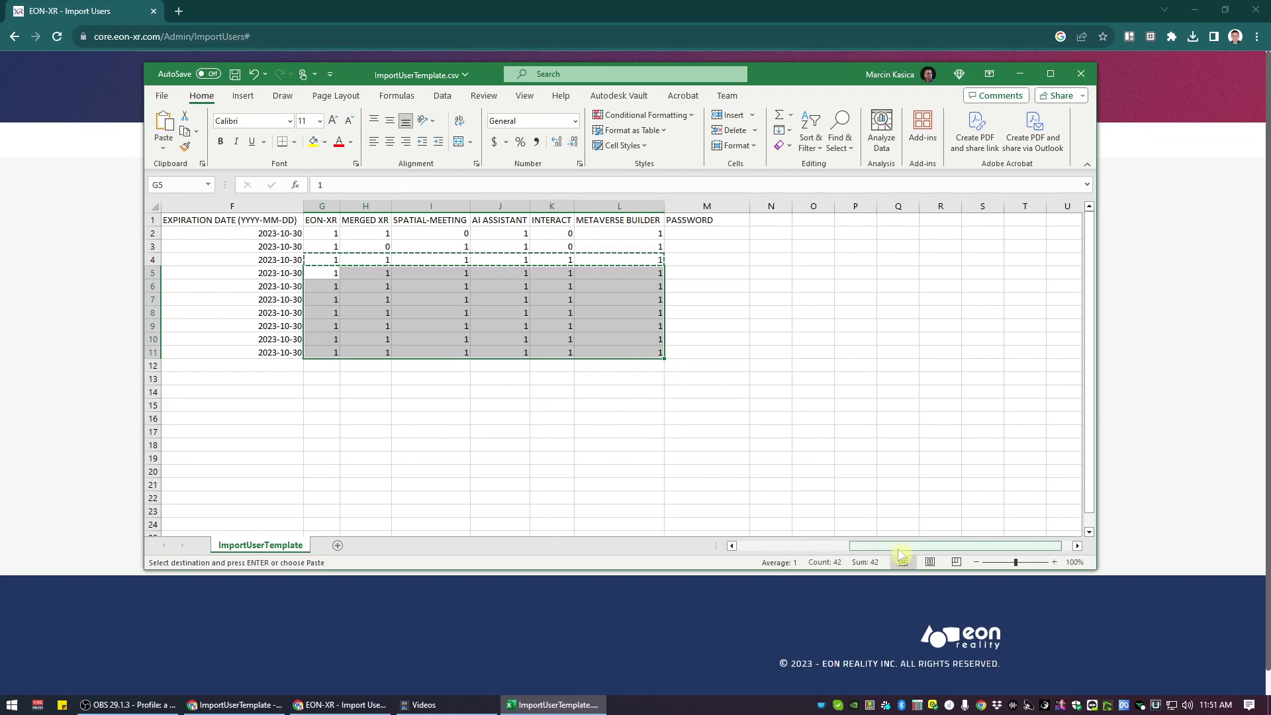
# Check that the PASSWORD column cells are left blank for all users
pyautogui.click(708, 232)
pyautogui.click(712, 198)
pyautogui.click(702, 295)
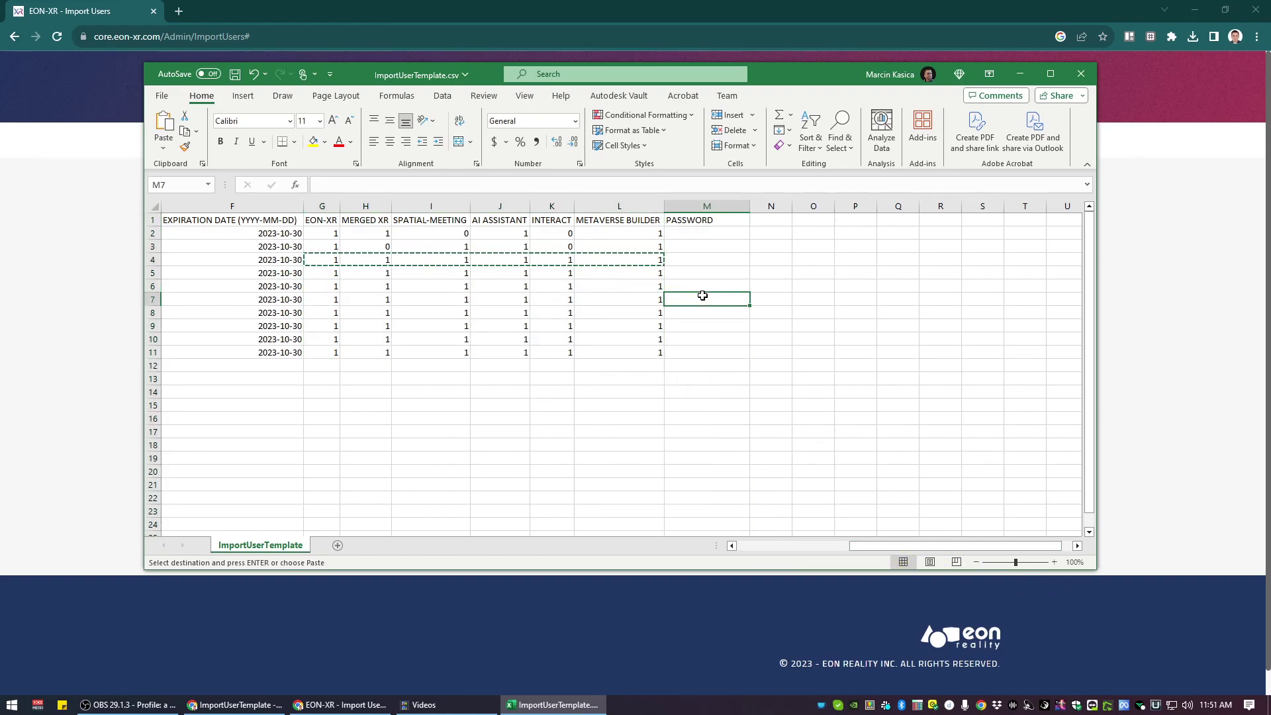
pyautogui.click(698, 235)
pyautogui.click(698, 326)
pyautogui.click(700, 353)
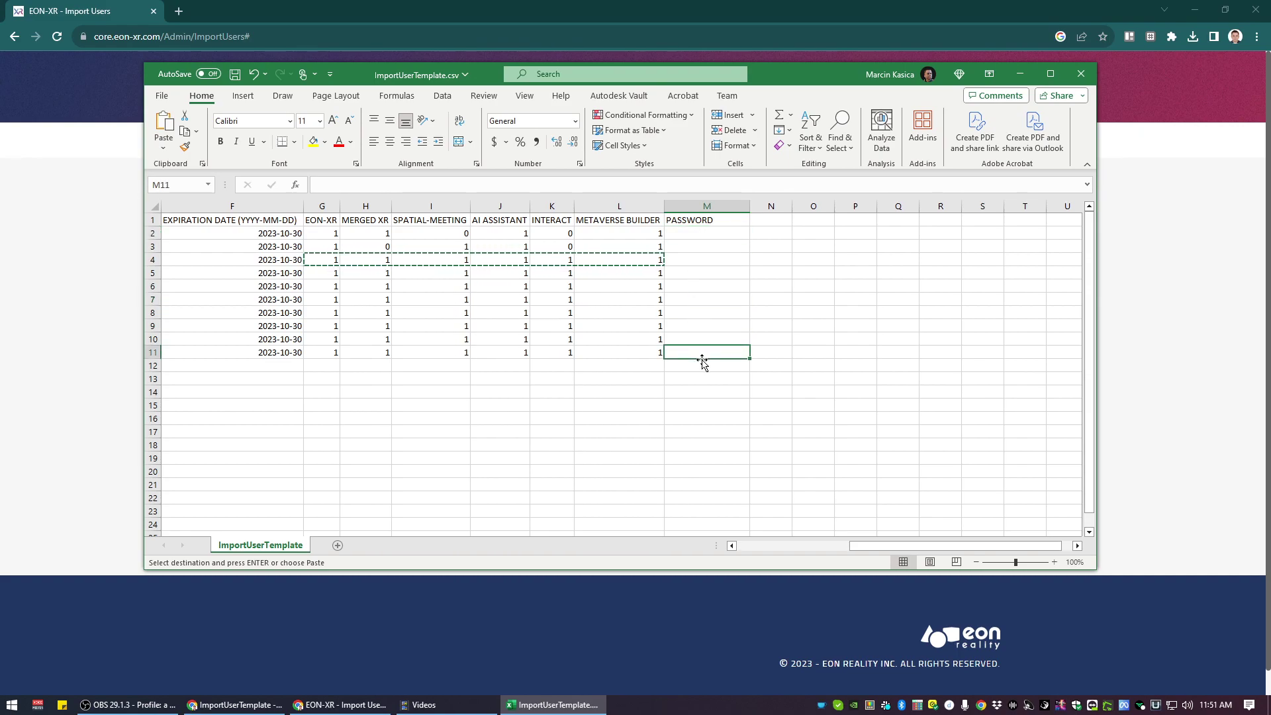
pyautogui.moveTo(929, 552); pyautogui.dragTo(633, 561)
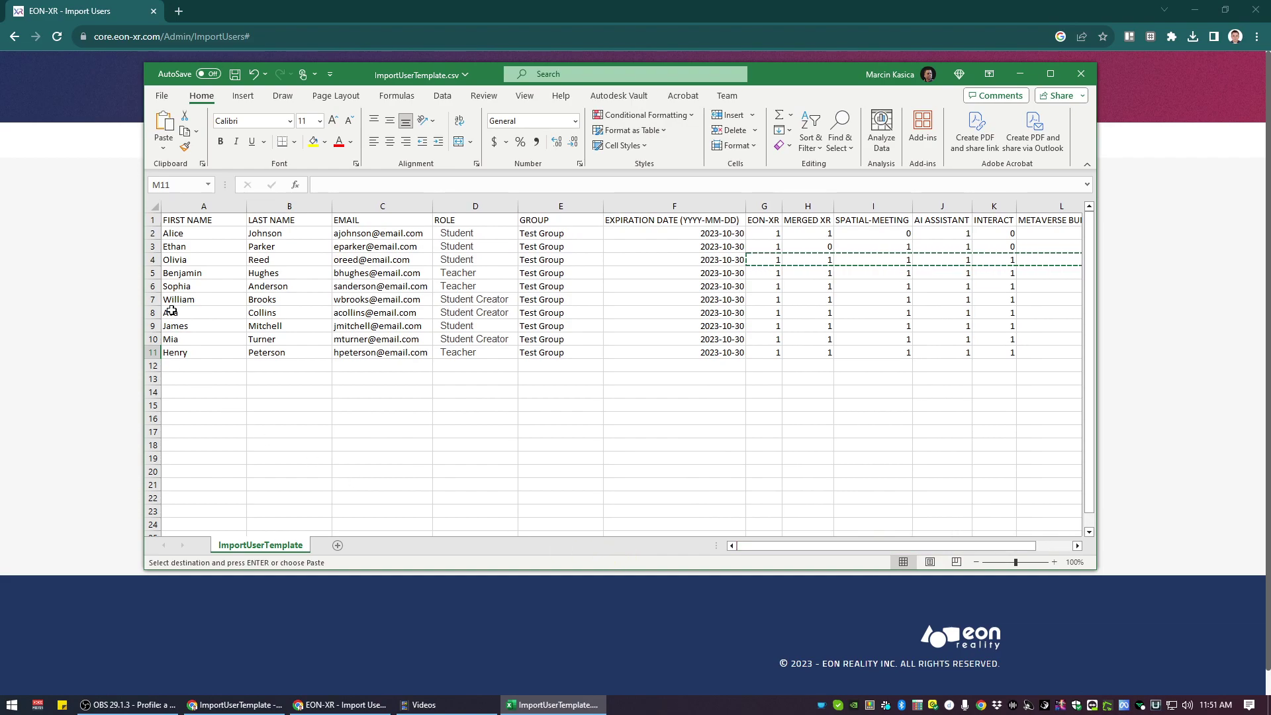
pyautogui.click(529, 419)
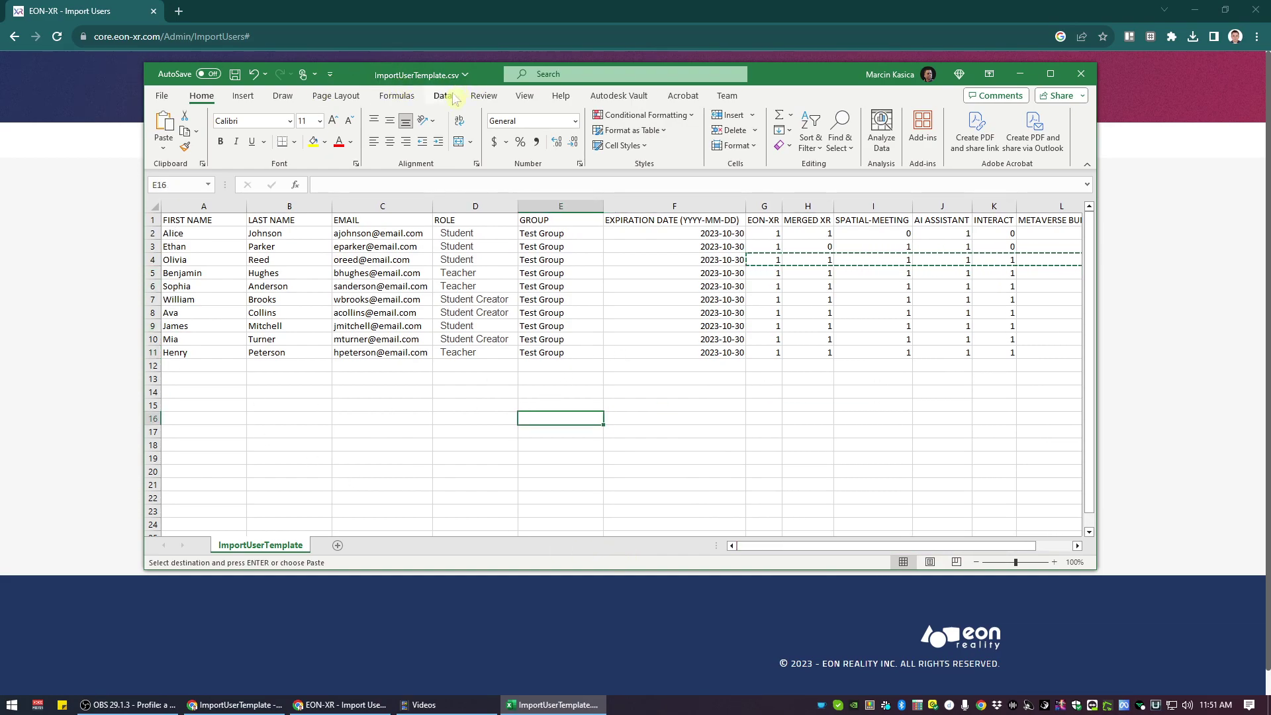
# Save the filled ImportUserTemplate CSV and close Excel
pyautogui.click(162, 96)
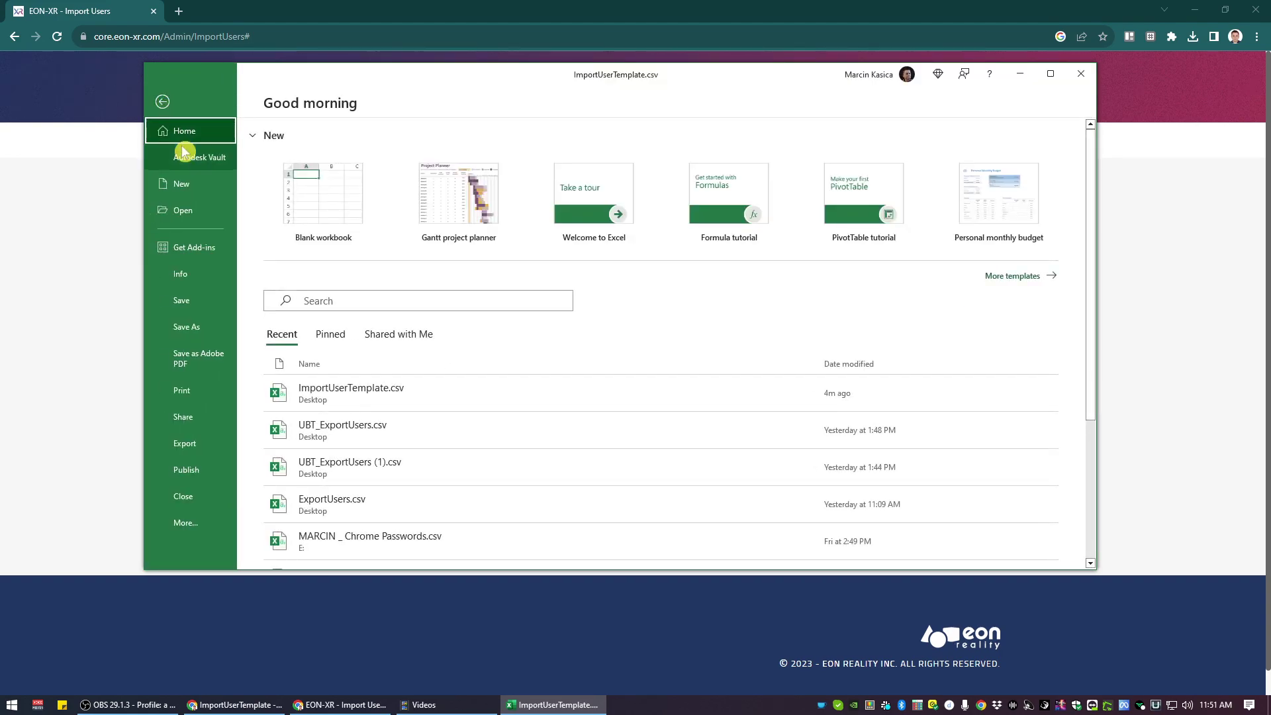
pyautogui.click(188, 300)
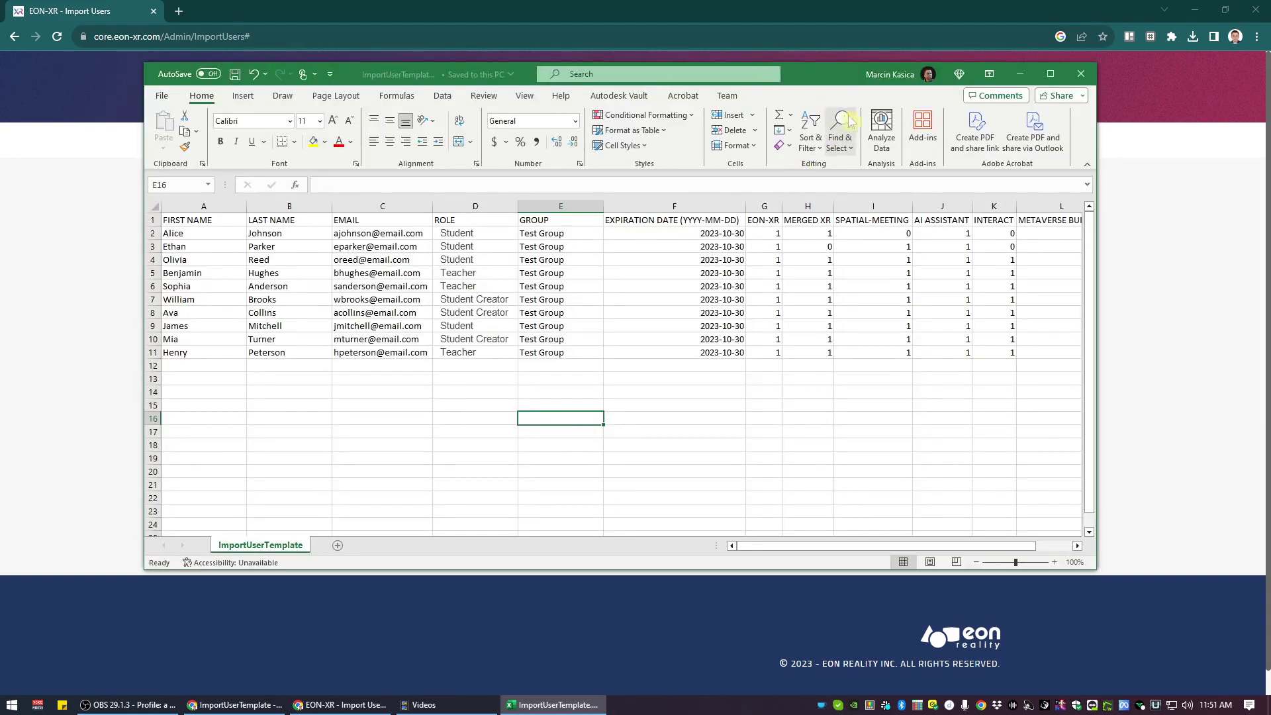
pyautogui.click(1081, 74)
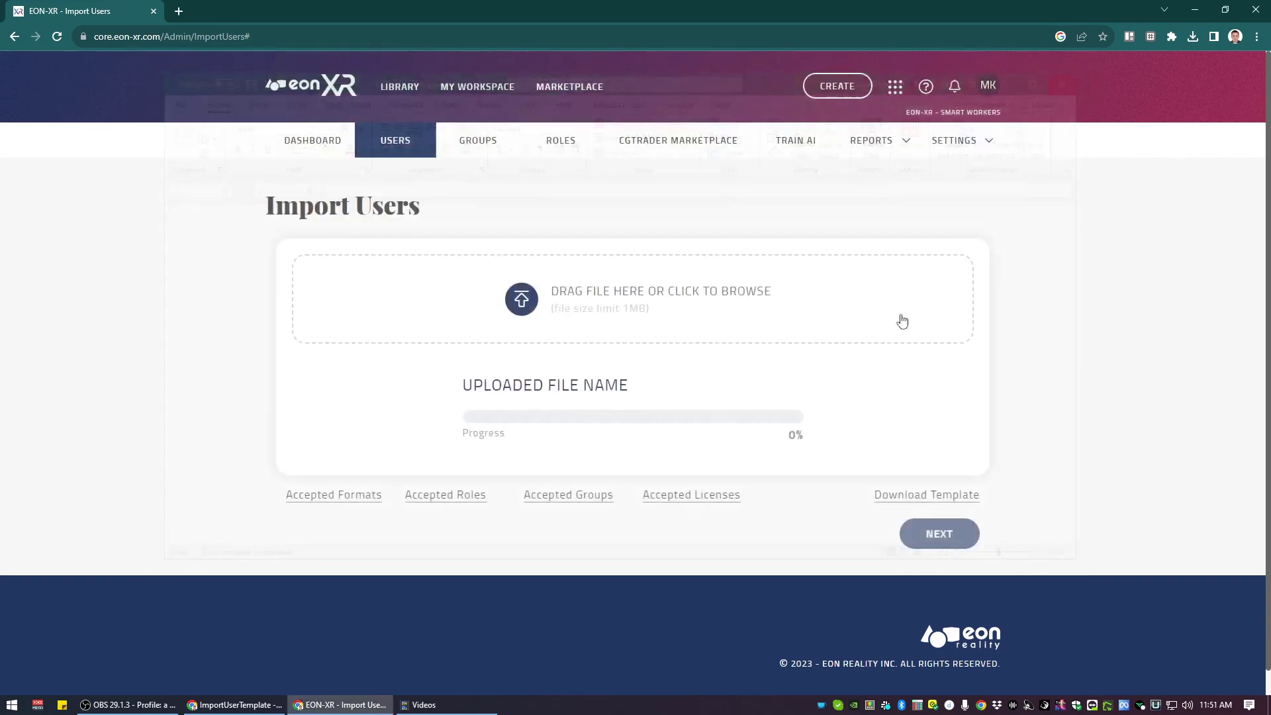
# Upload ImportUserTemplate.csv from the Desktop and proceed with importing the users
pyautogui.click(613, 297)
pyautogui.click(224, 118)
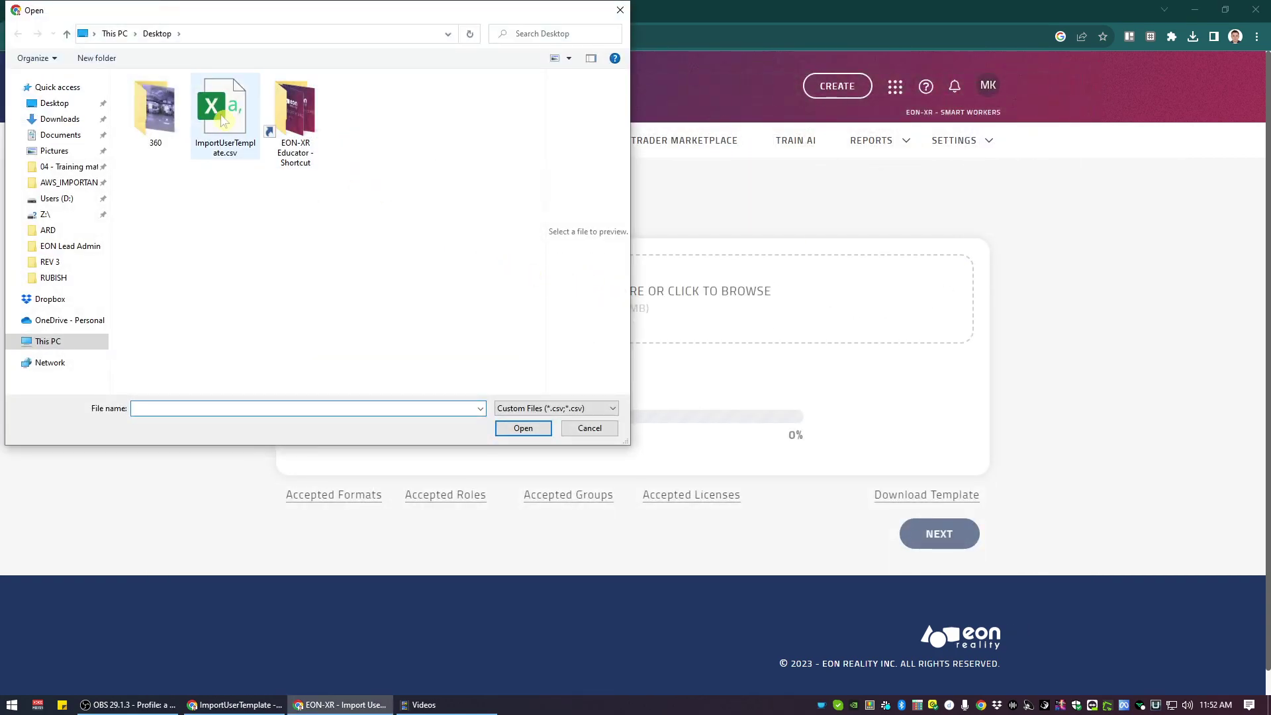
pyautogui.click(586, 346)
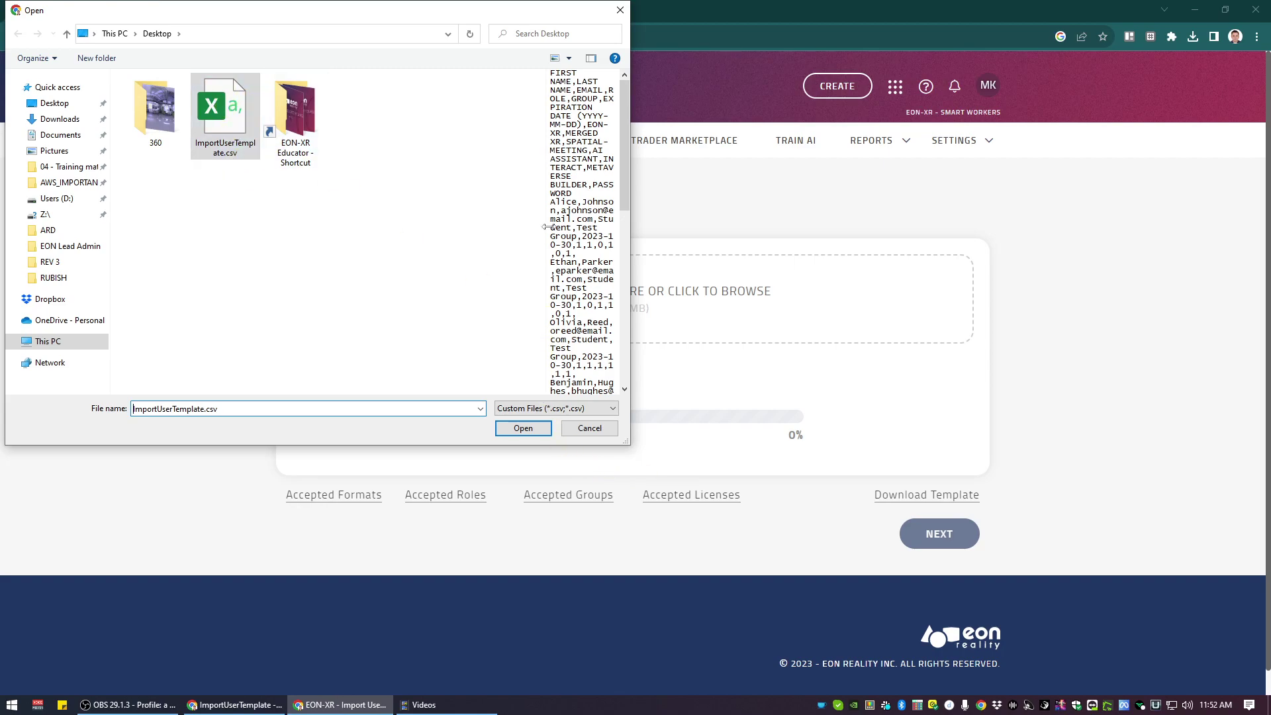
pyautogui.click(533, 429)
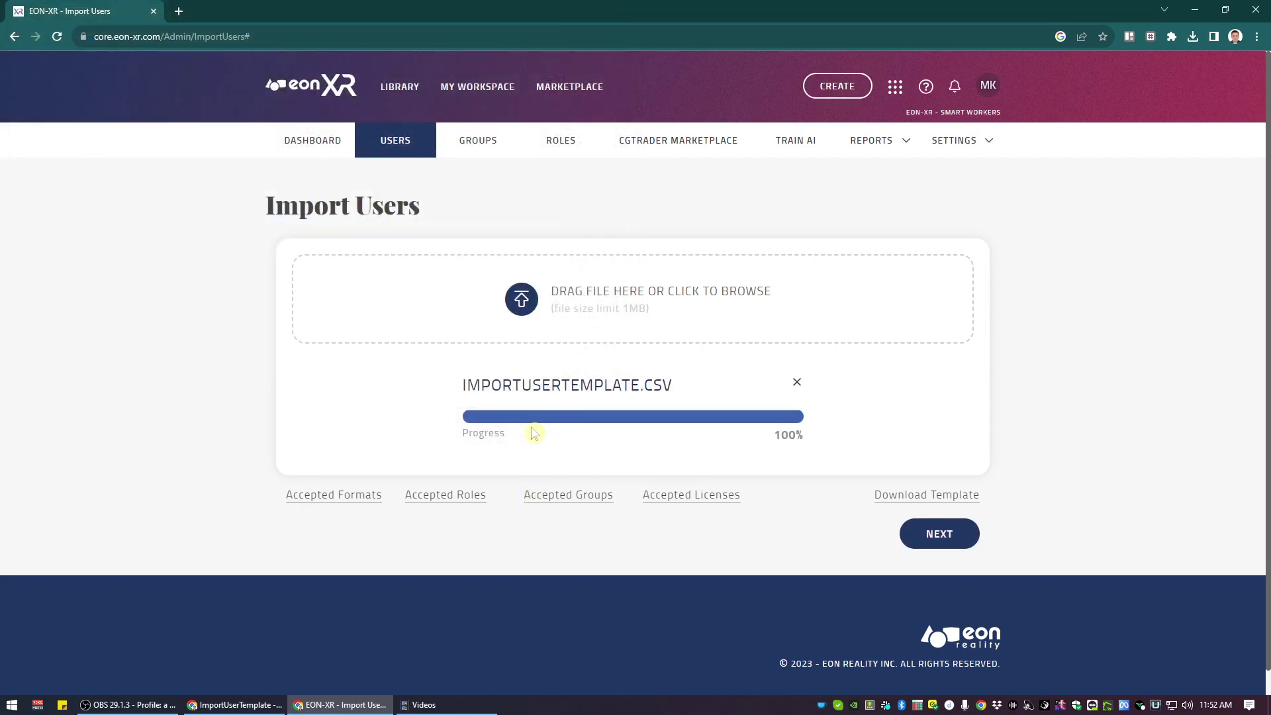
pyautogui.click(940, 545)
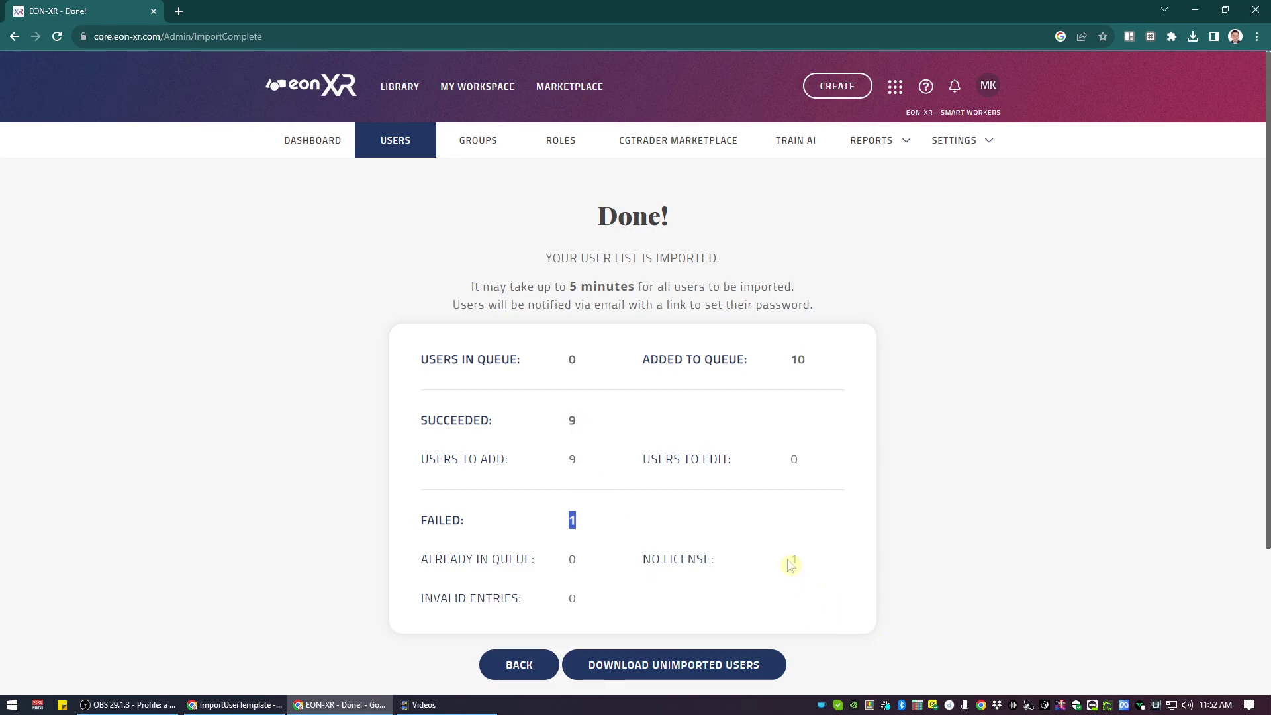
# Save the unimported users as InvalidEntries.csv on the Desktop and open the download
pyautogui.click(700, 672)
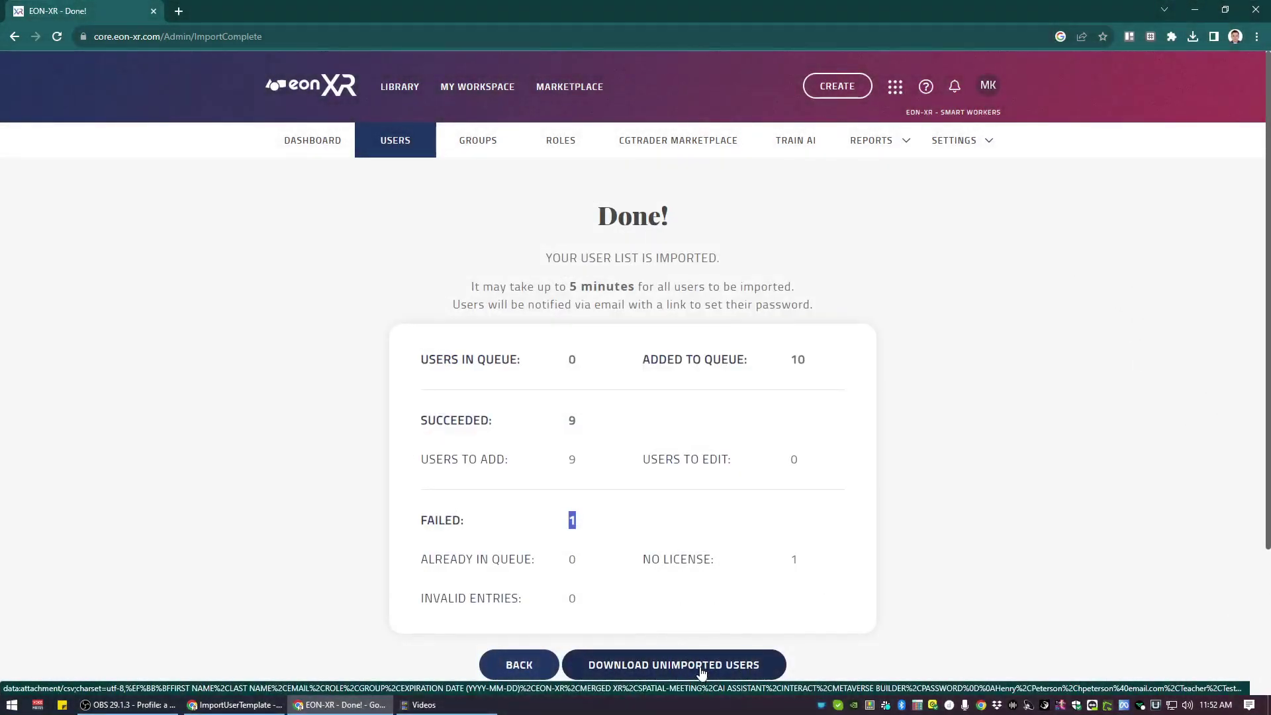
pyautogui.click(700, 665)
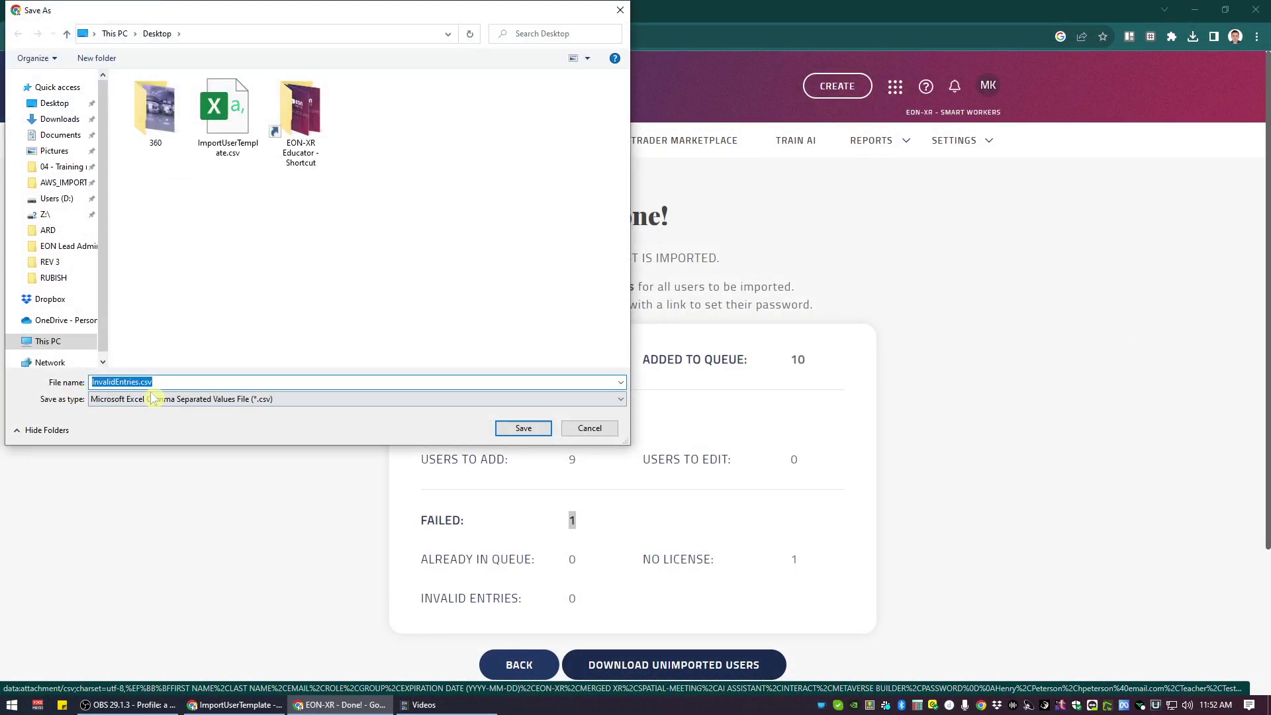
pyautogui.click(523, 428)
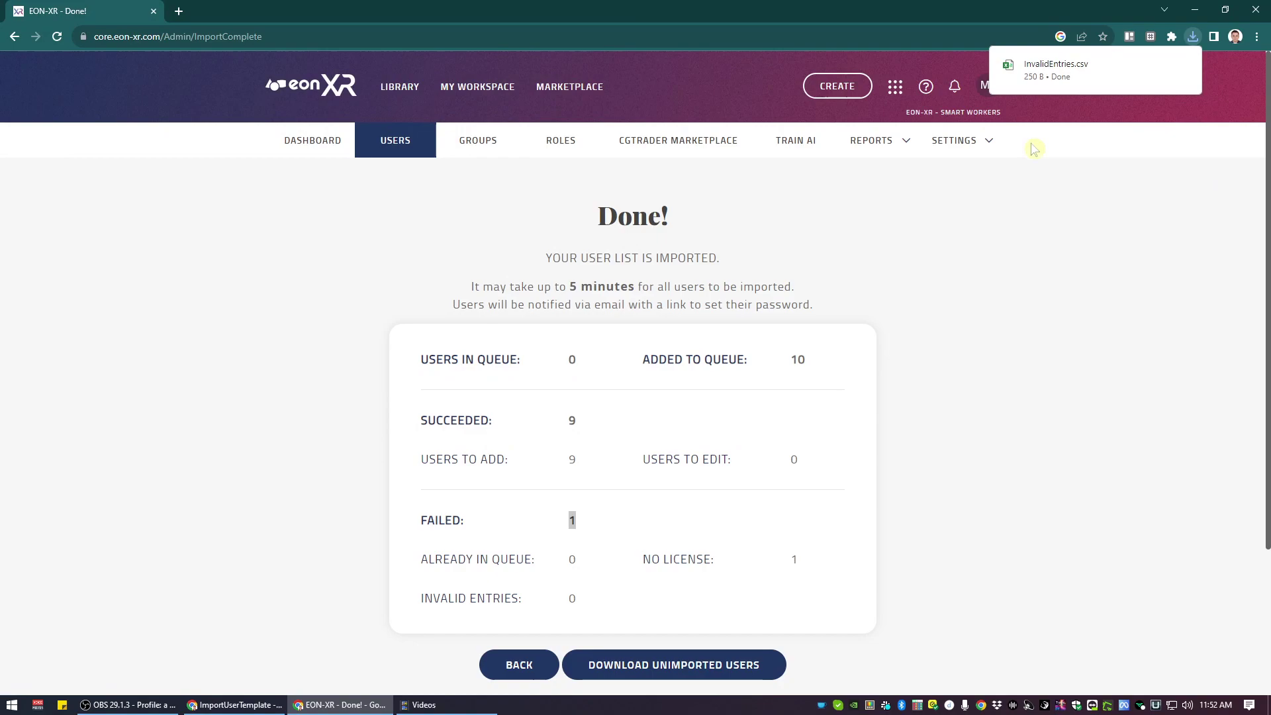
pyautogui.click(1053, 80)
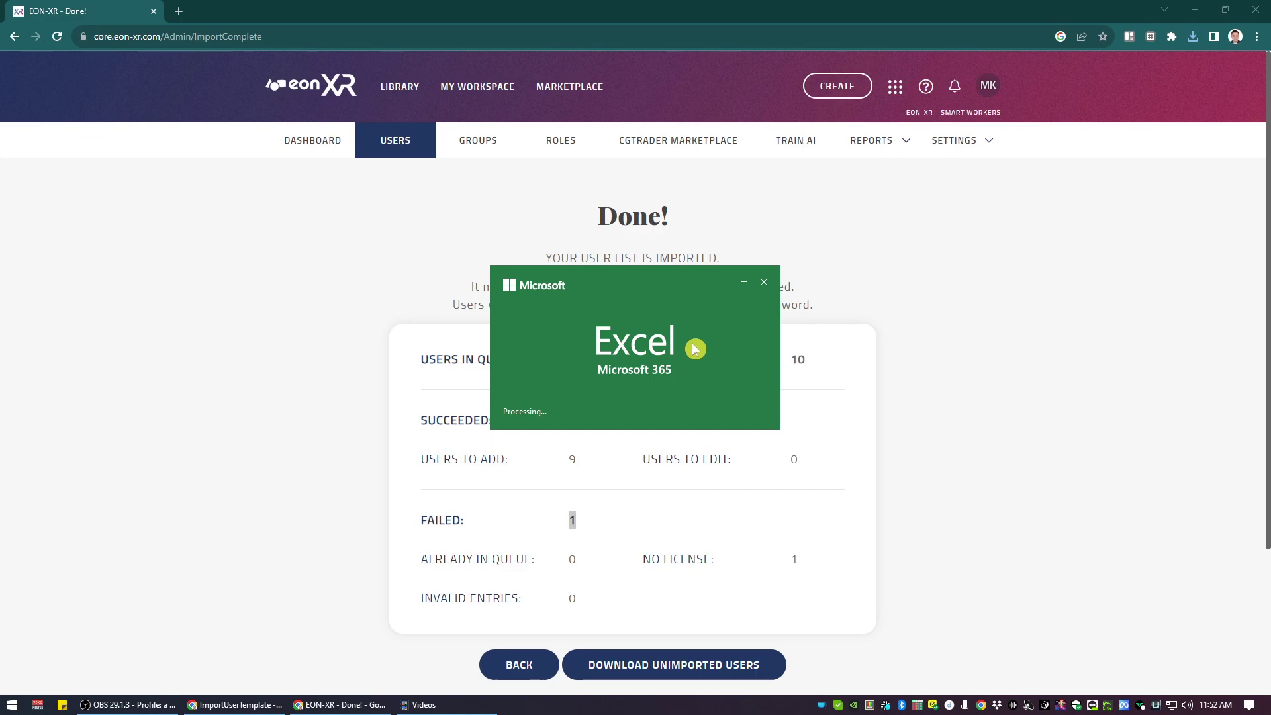
# Auto-fit columns F and C and widen column E to show the failed entry's details, then go to the reports list
pyautogui.click(481, 364)
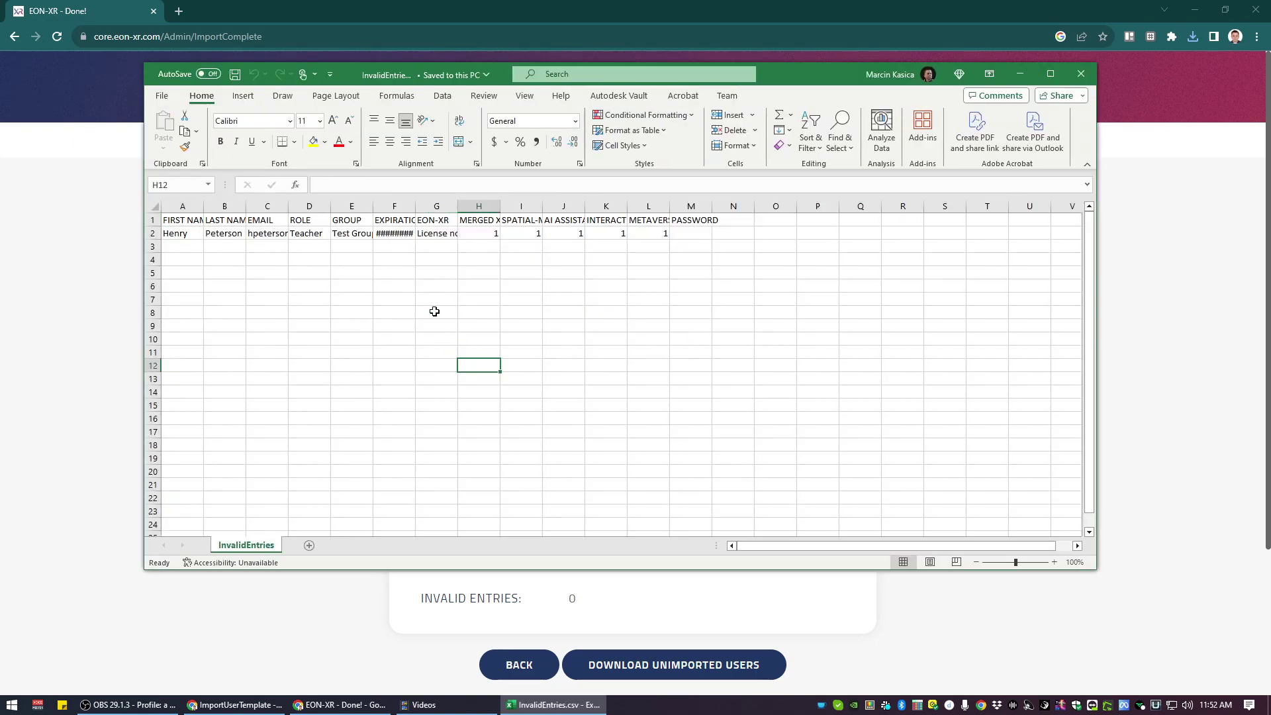
pyautogui.doubleClick(417, 207)
pyautogui.doubleClick(289, 206)
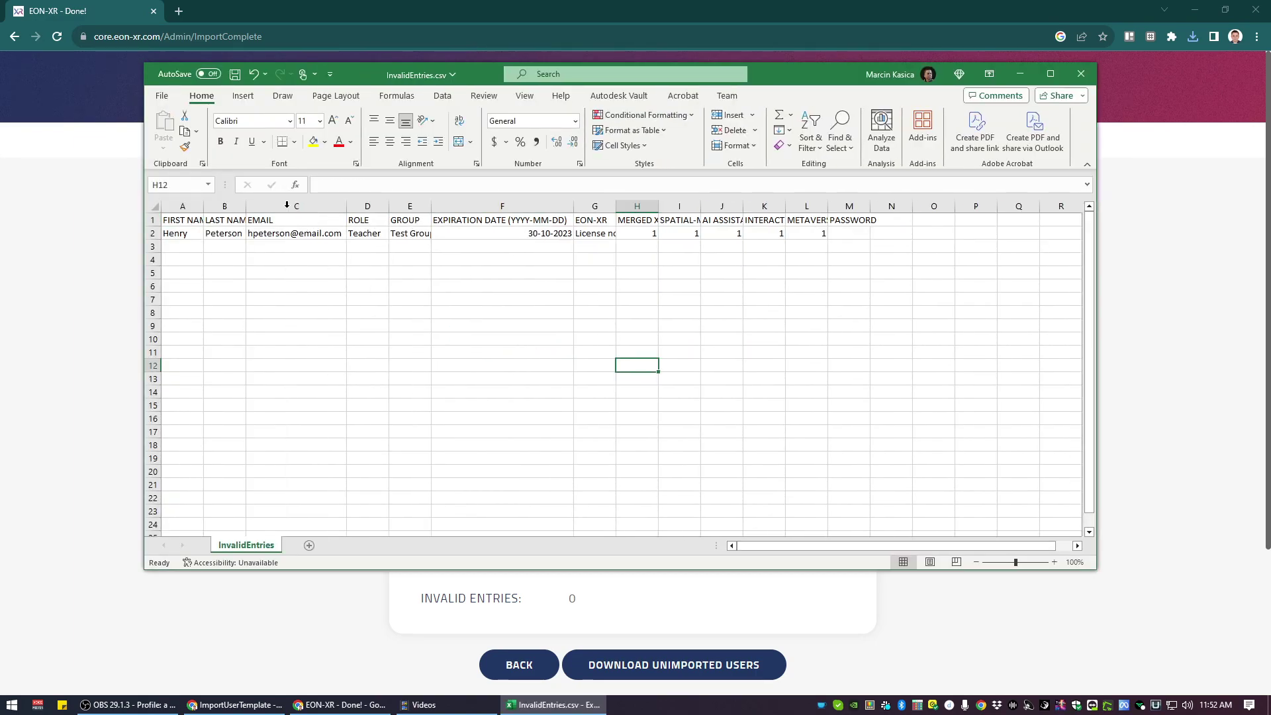
pyautogui.click(340, 329)
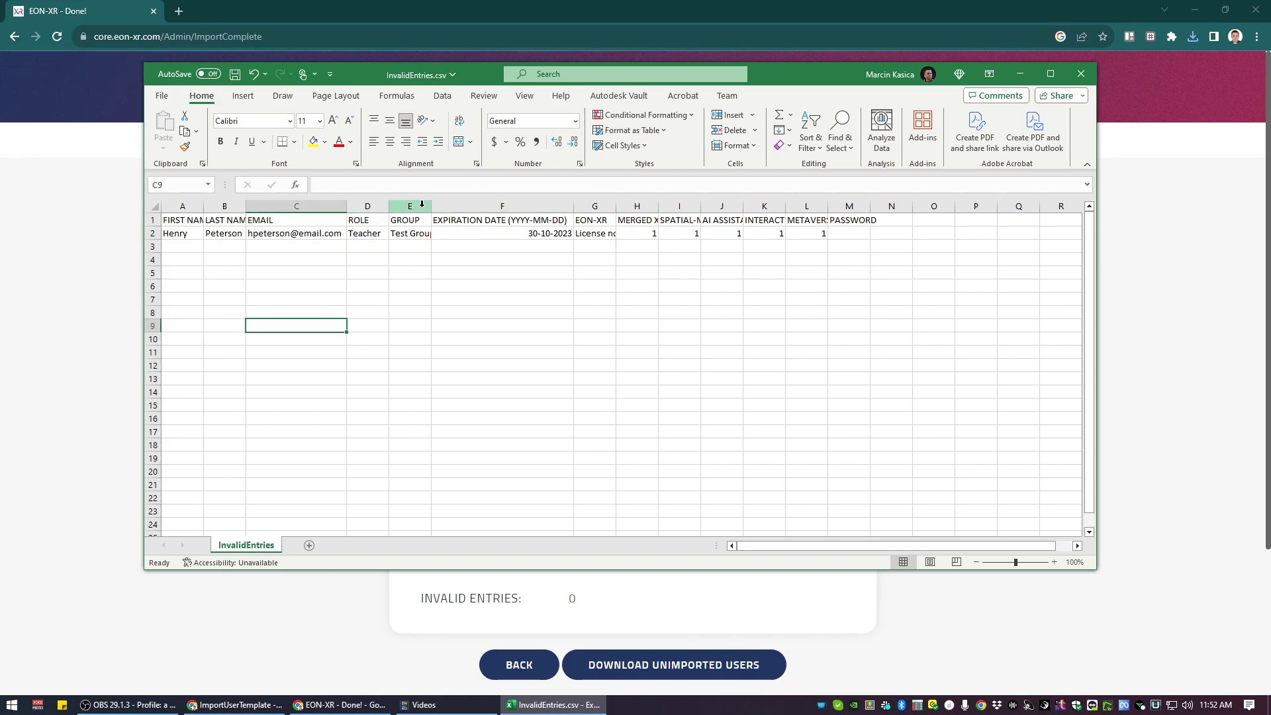
pyautogui.moveTo(431, 207); pyautogui.dragTo(477, 212)
pyautogui.click(746, 339)
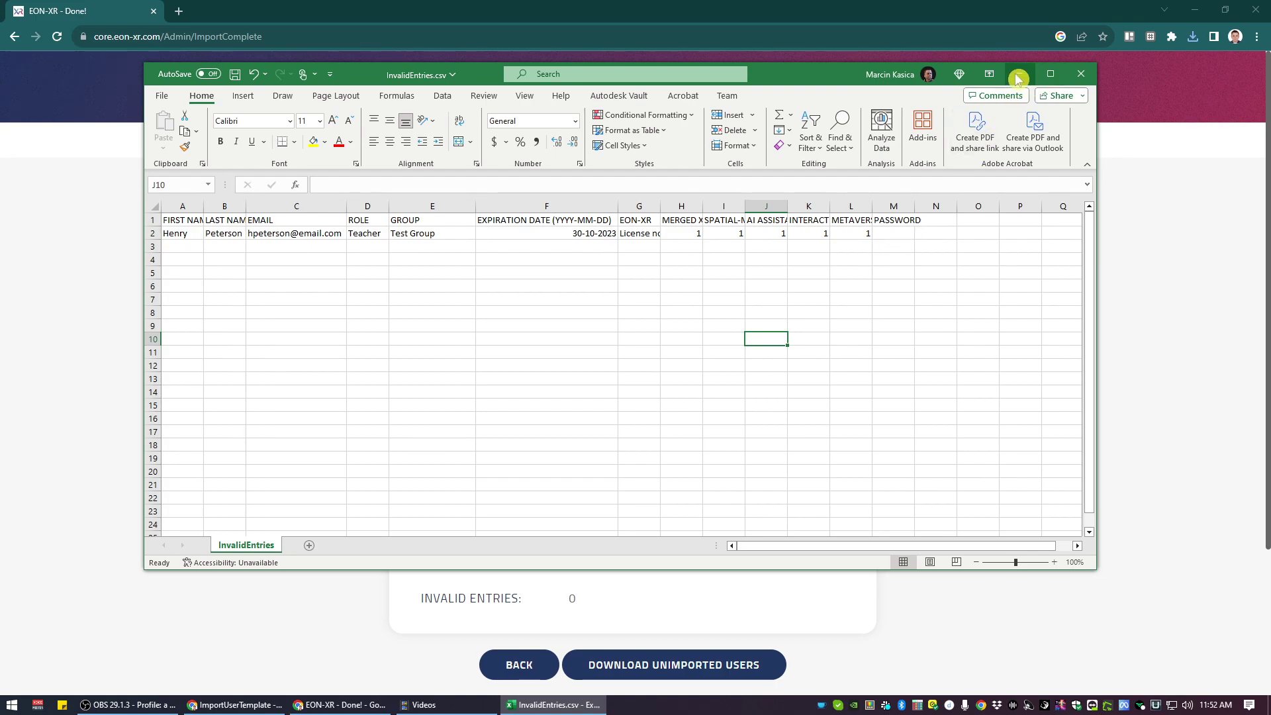
pyautogui.click(870, 142)
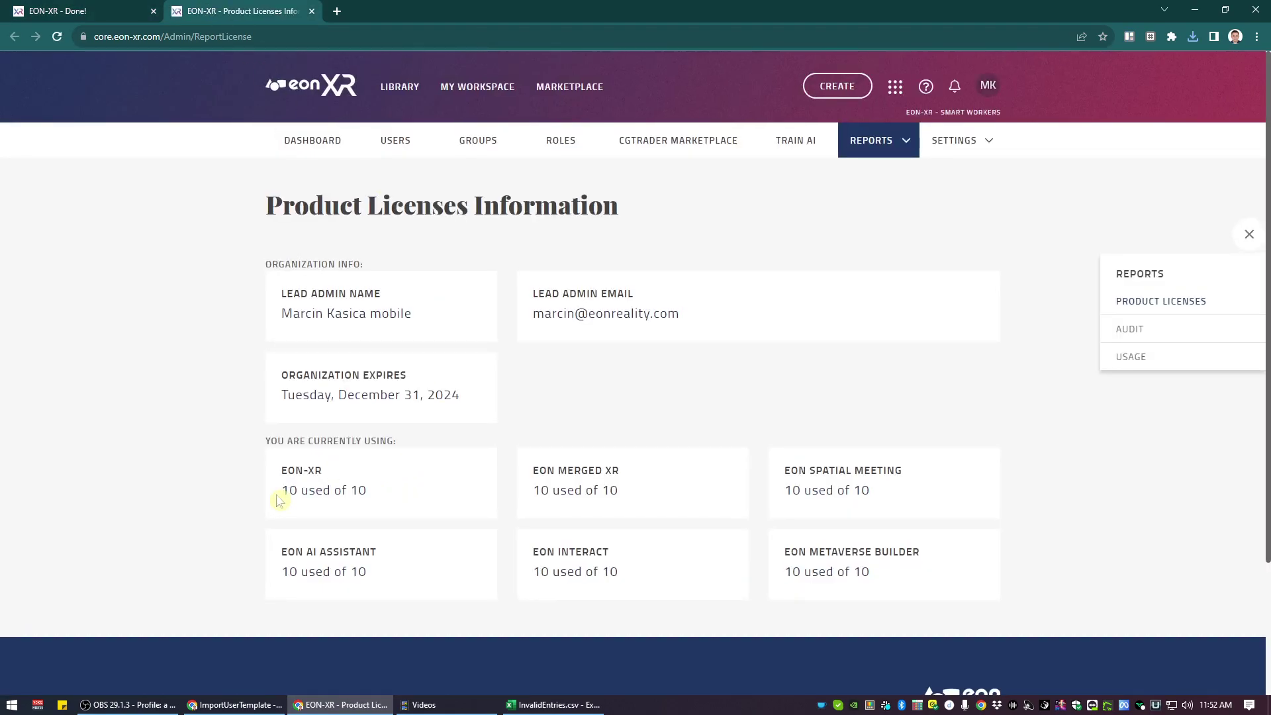
# Highlight EON-XR's '10 used of 10' license count, then return to the Done! import results
pyautogui.moveTo(276, 501); pyautogui.dragTo(380, 497)
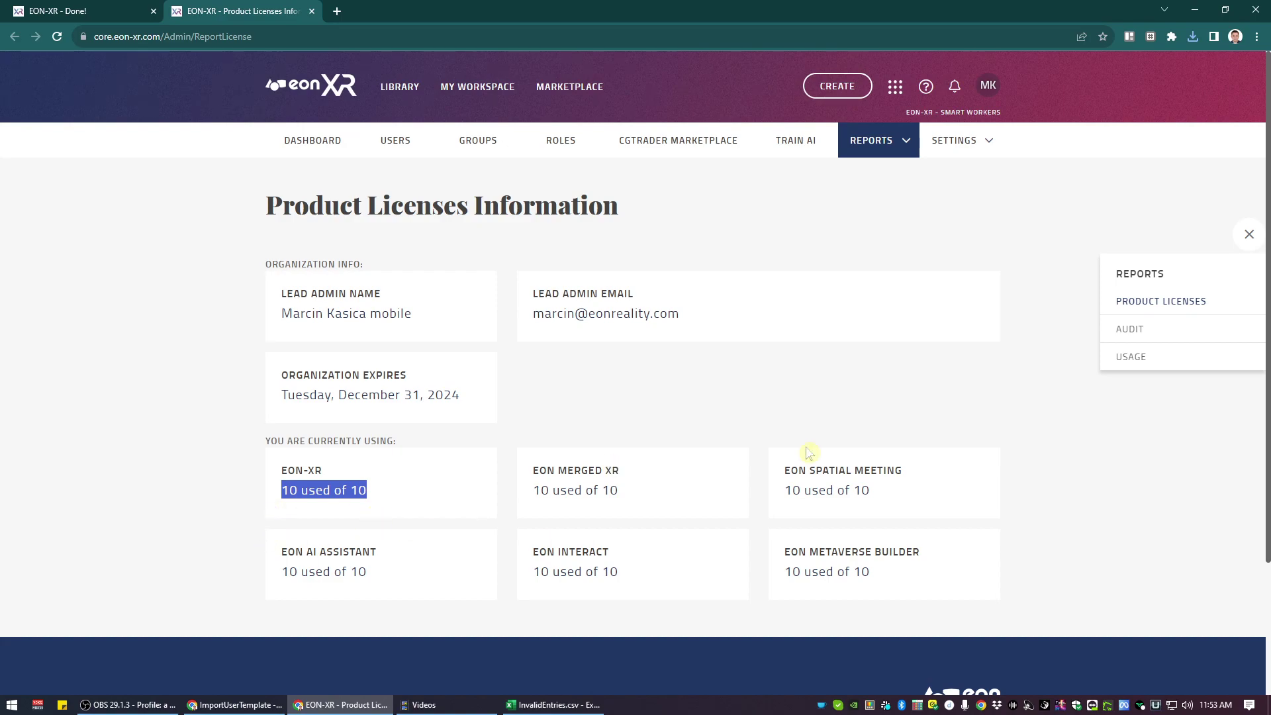
pyautogui.hotkey('ctrl', 'Tab')
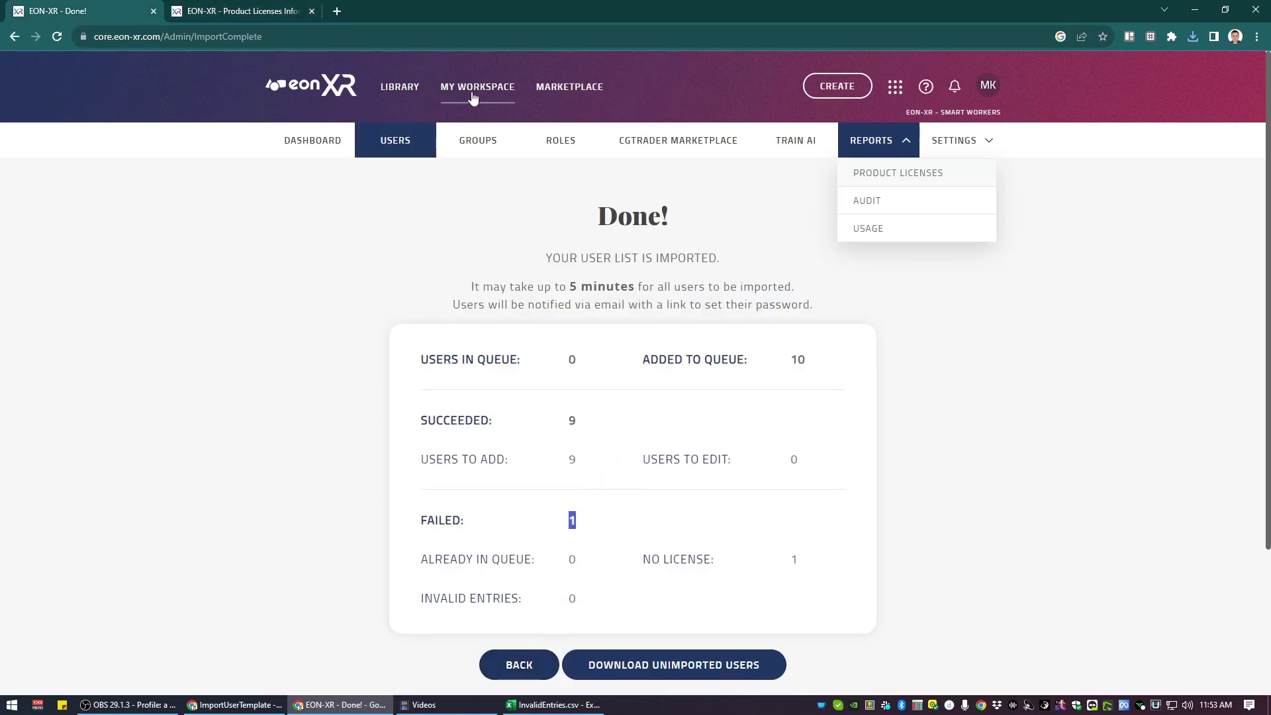
# Open the USERS list and scroll through all twelve users, including the newly imported ones
pyautogui.click(399, 146)
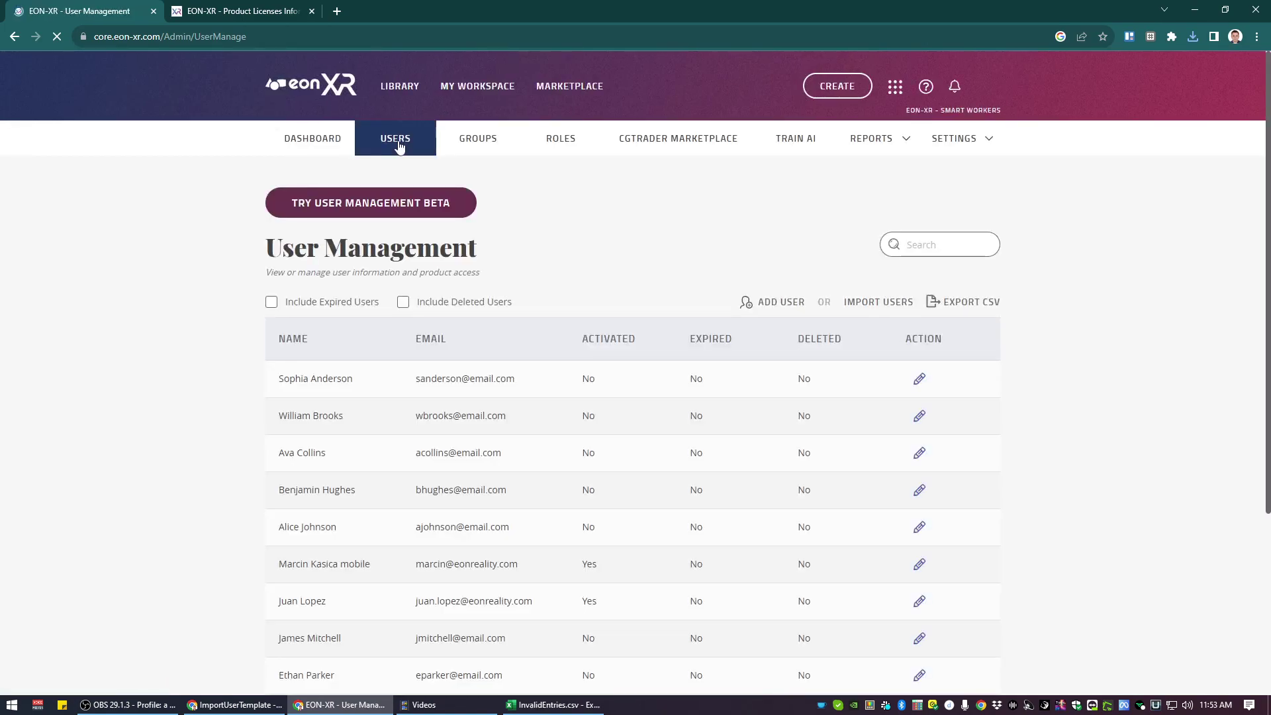
pyautogui.scroll(-4, 528, 423)
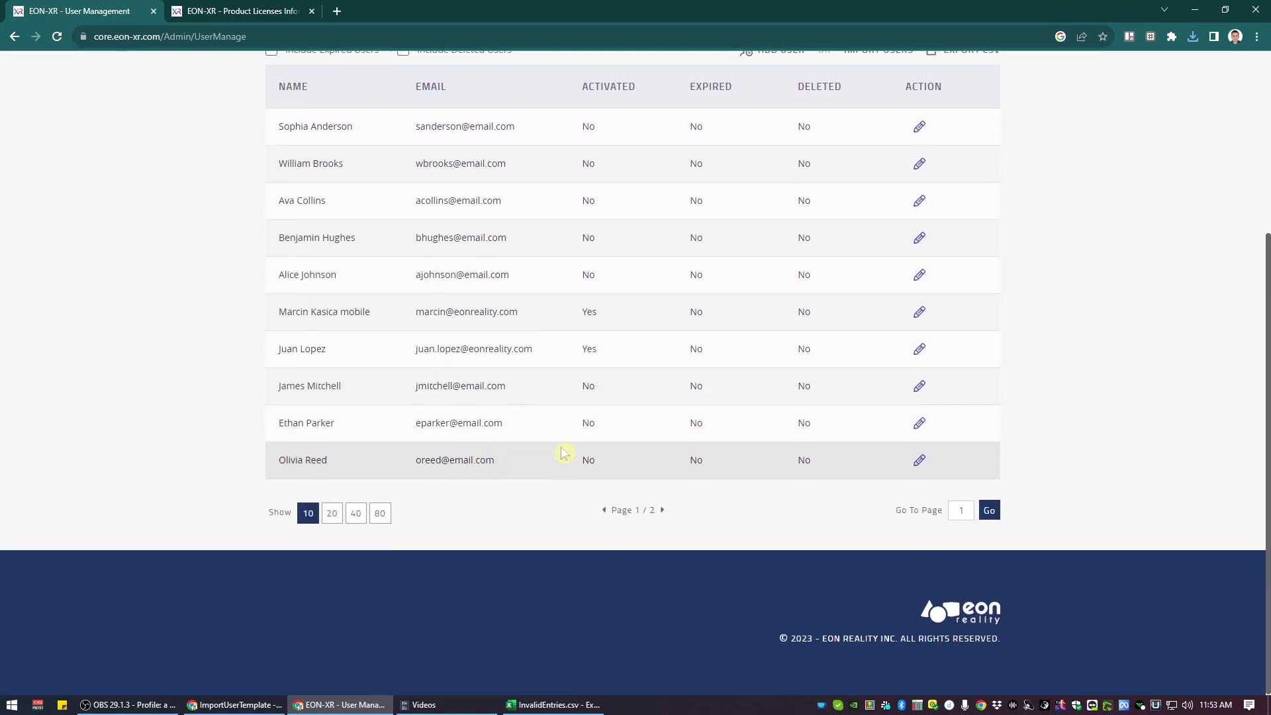
pyautogui.scroll(2, 582, 397)
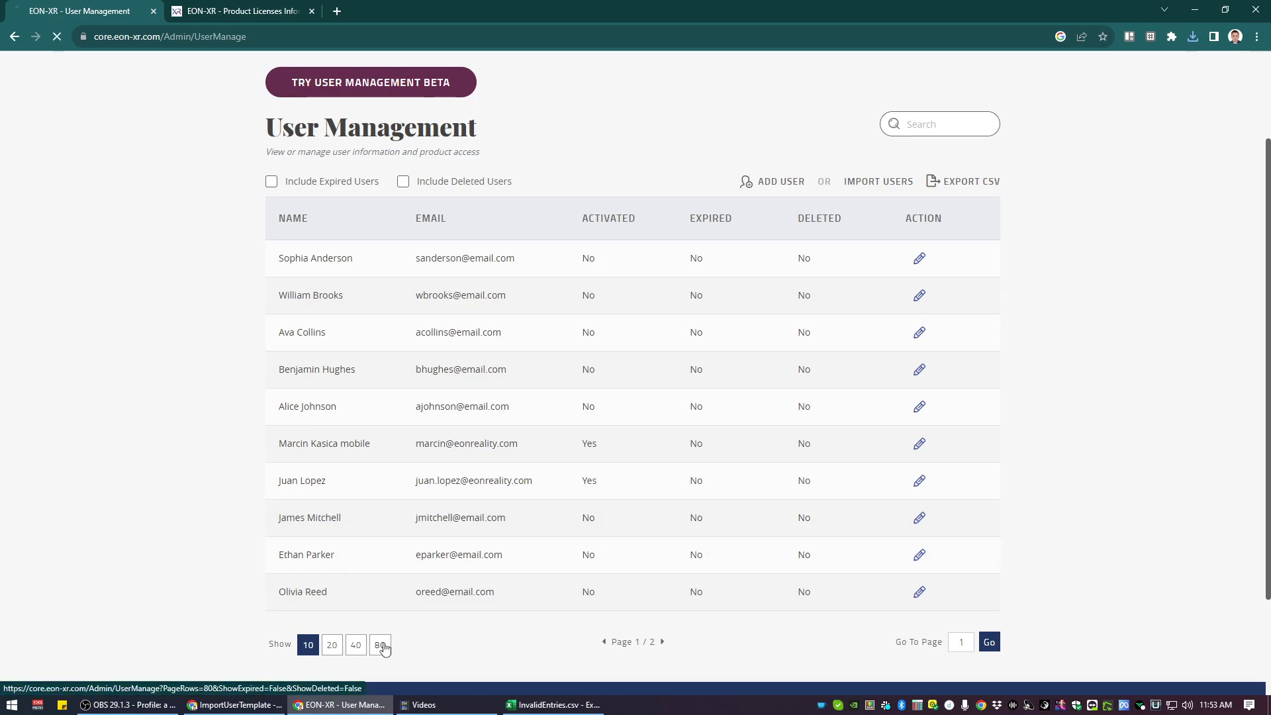
pyautogui.scroll(-5, 405, 561)
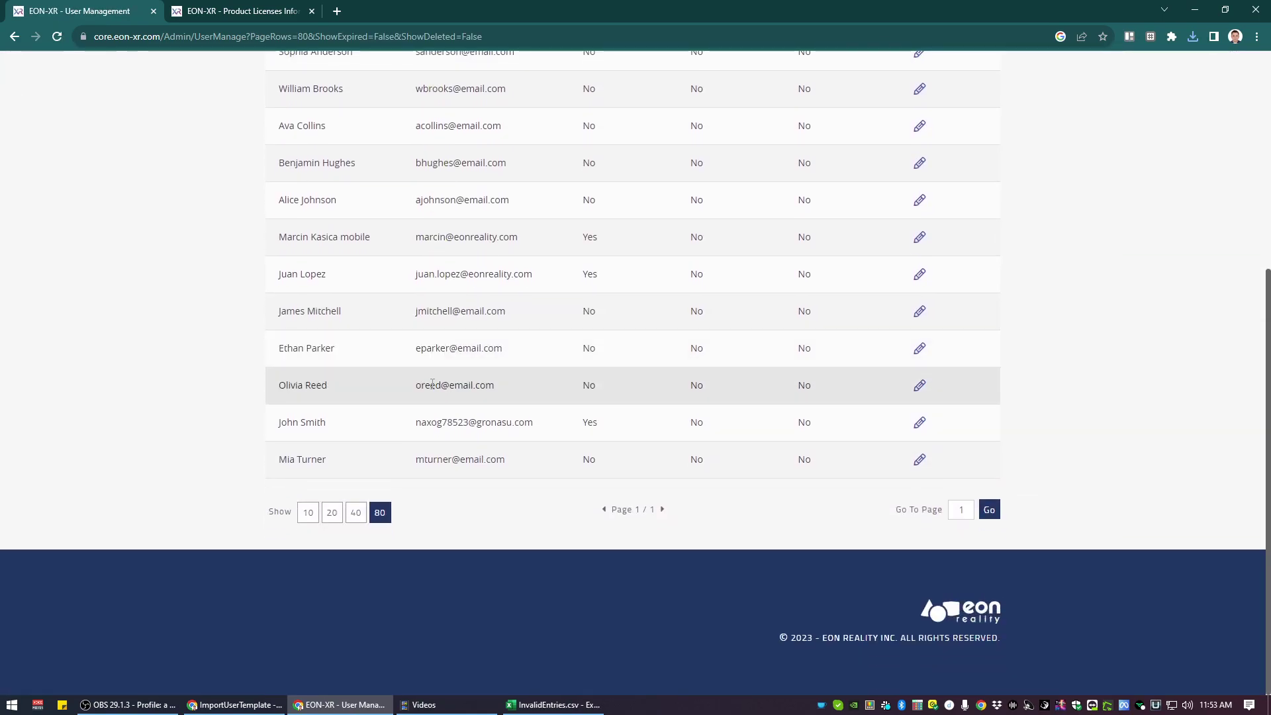
pyautogui.scroll(4, 423, 378)
pyautogui.scroll(-2, 424, 378)
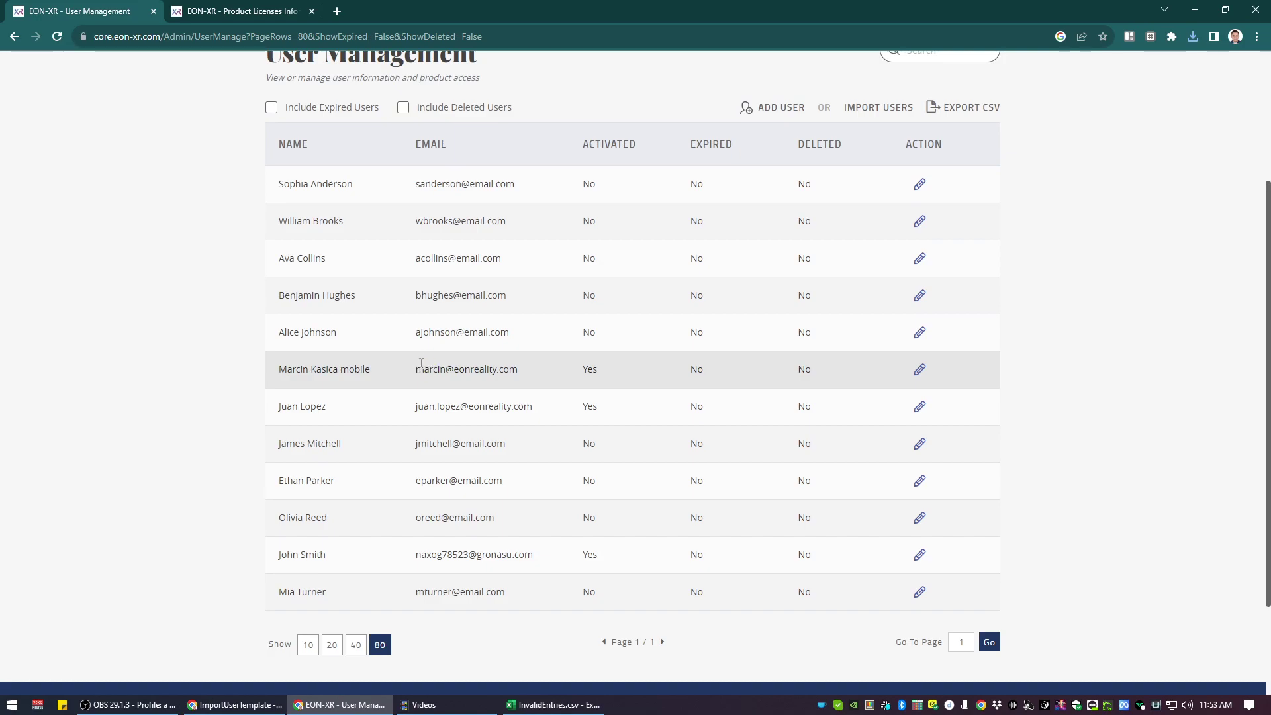
pyautogui.scroll(2, 422, 367)
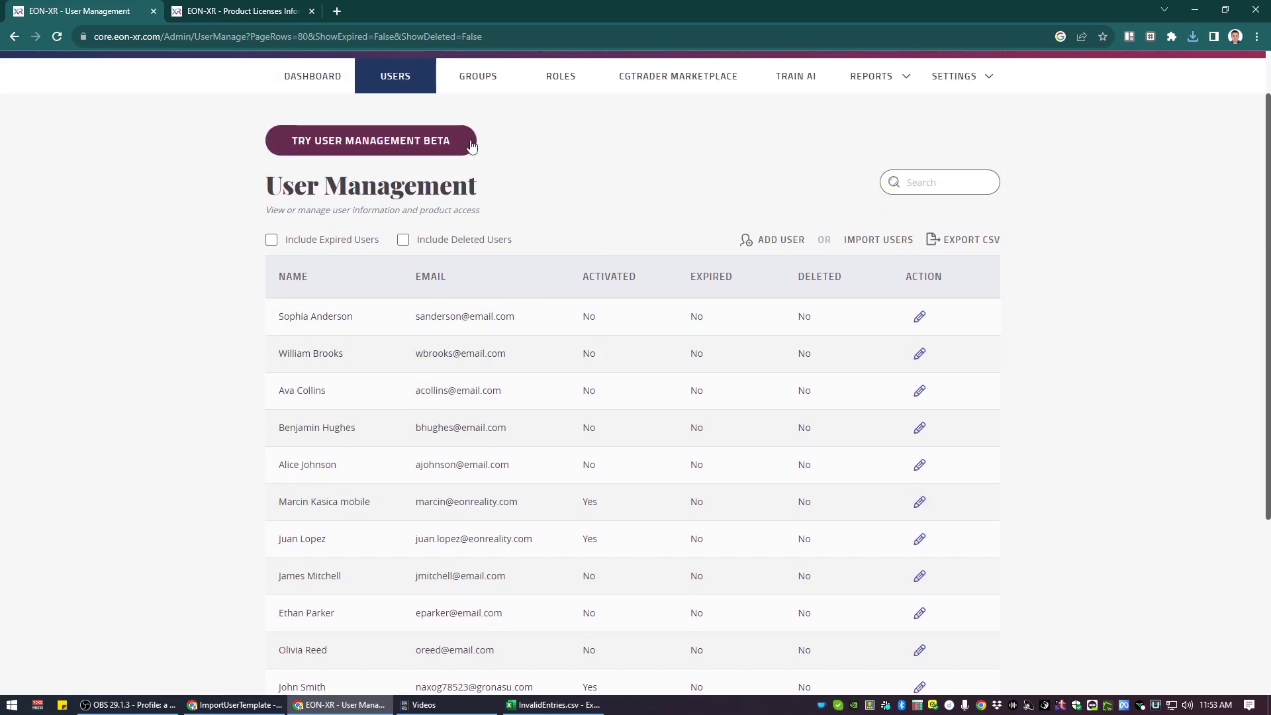
pyautogui.rightClick(529, 198)
pyautogui.click(607, 145)
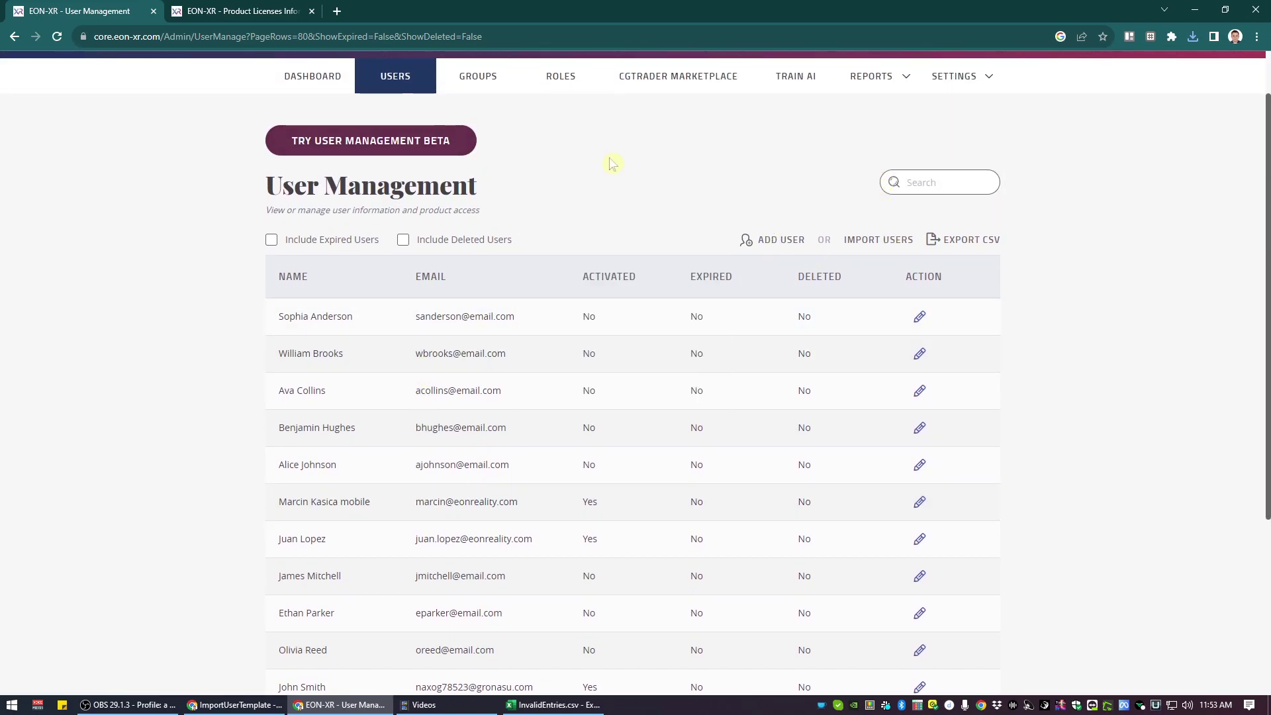